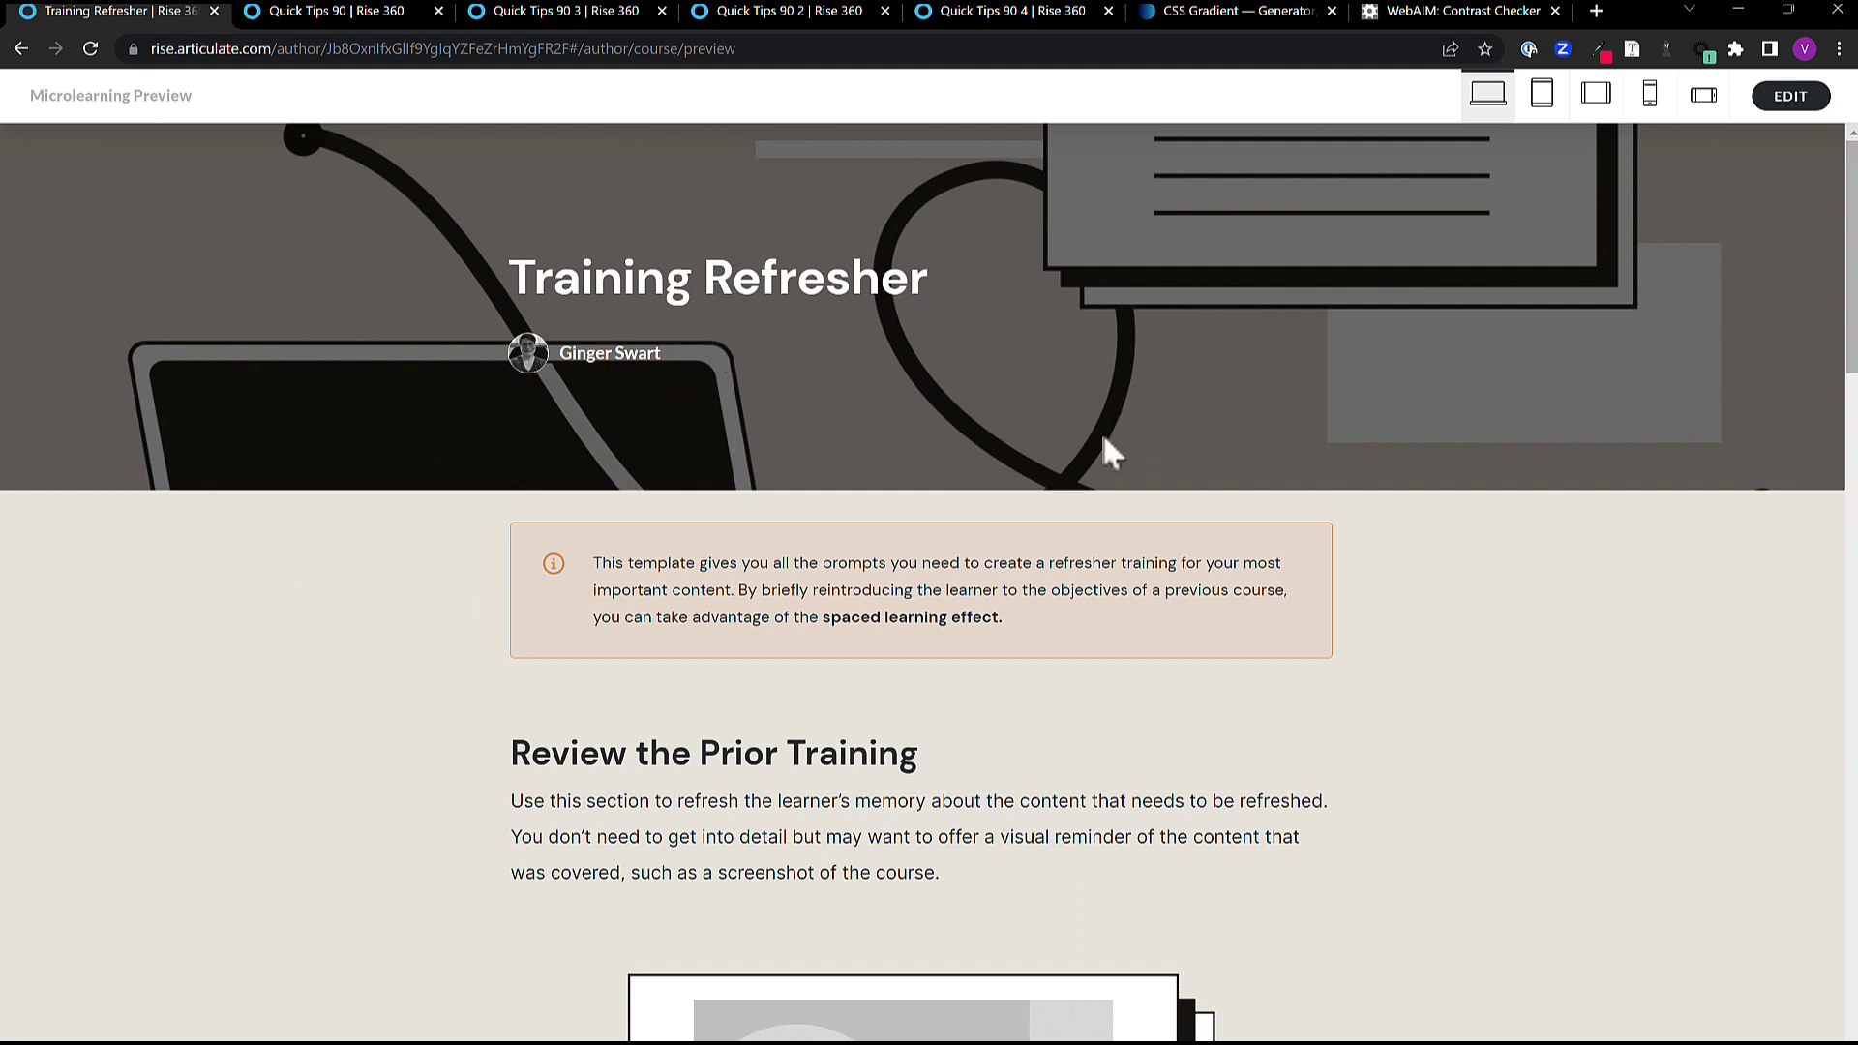
# Scroll the current page, then bring up the Quick Tips 90 Rise course preview with its illustrated banner
pyautogui.scroll(-8, 1471, 717)
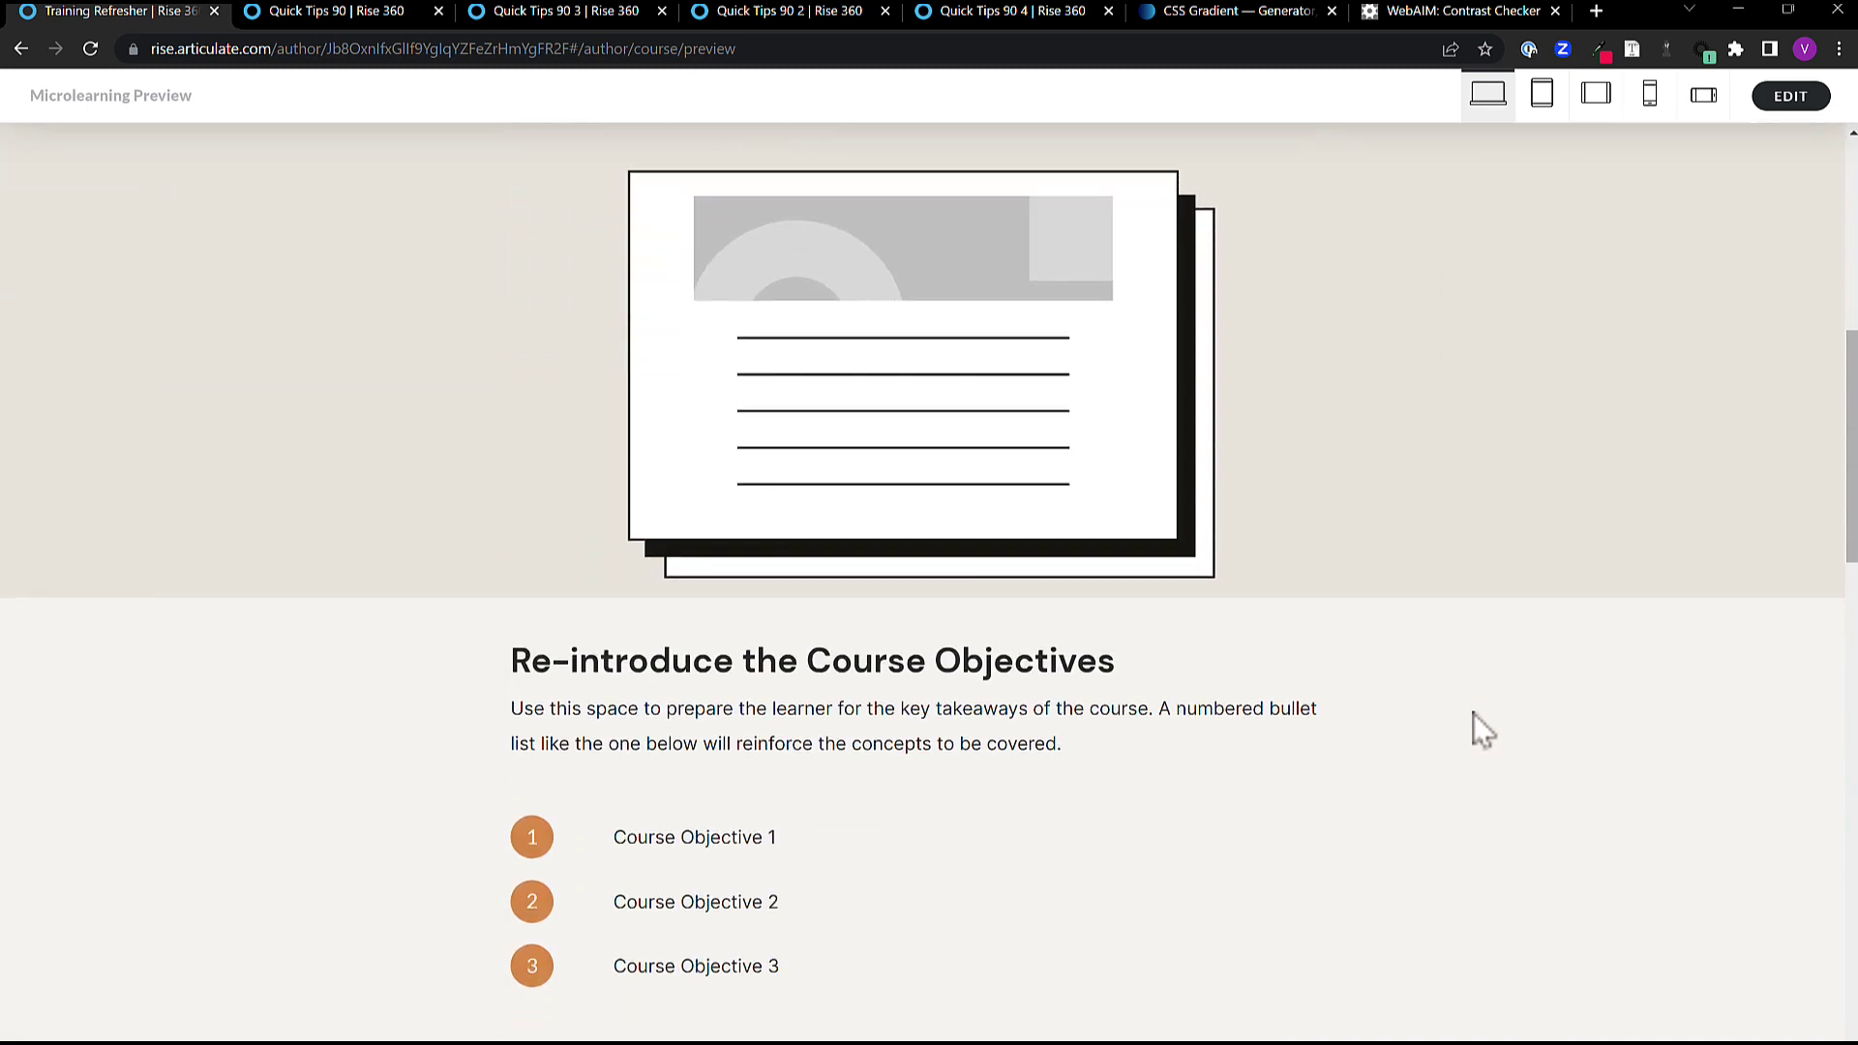
pyautogui.scroll(-10, 1472, 712)
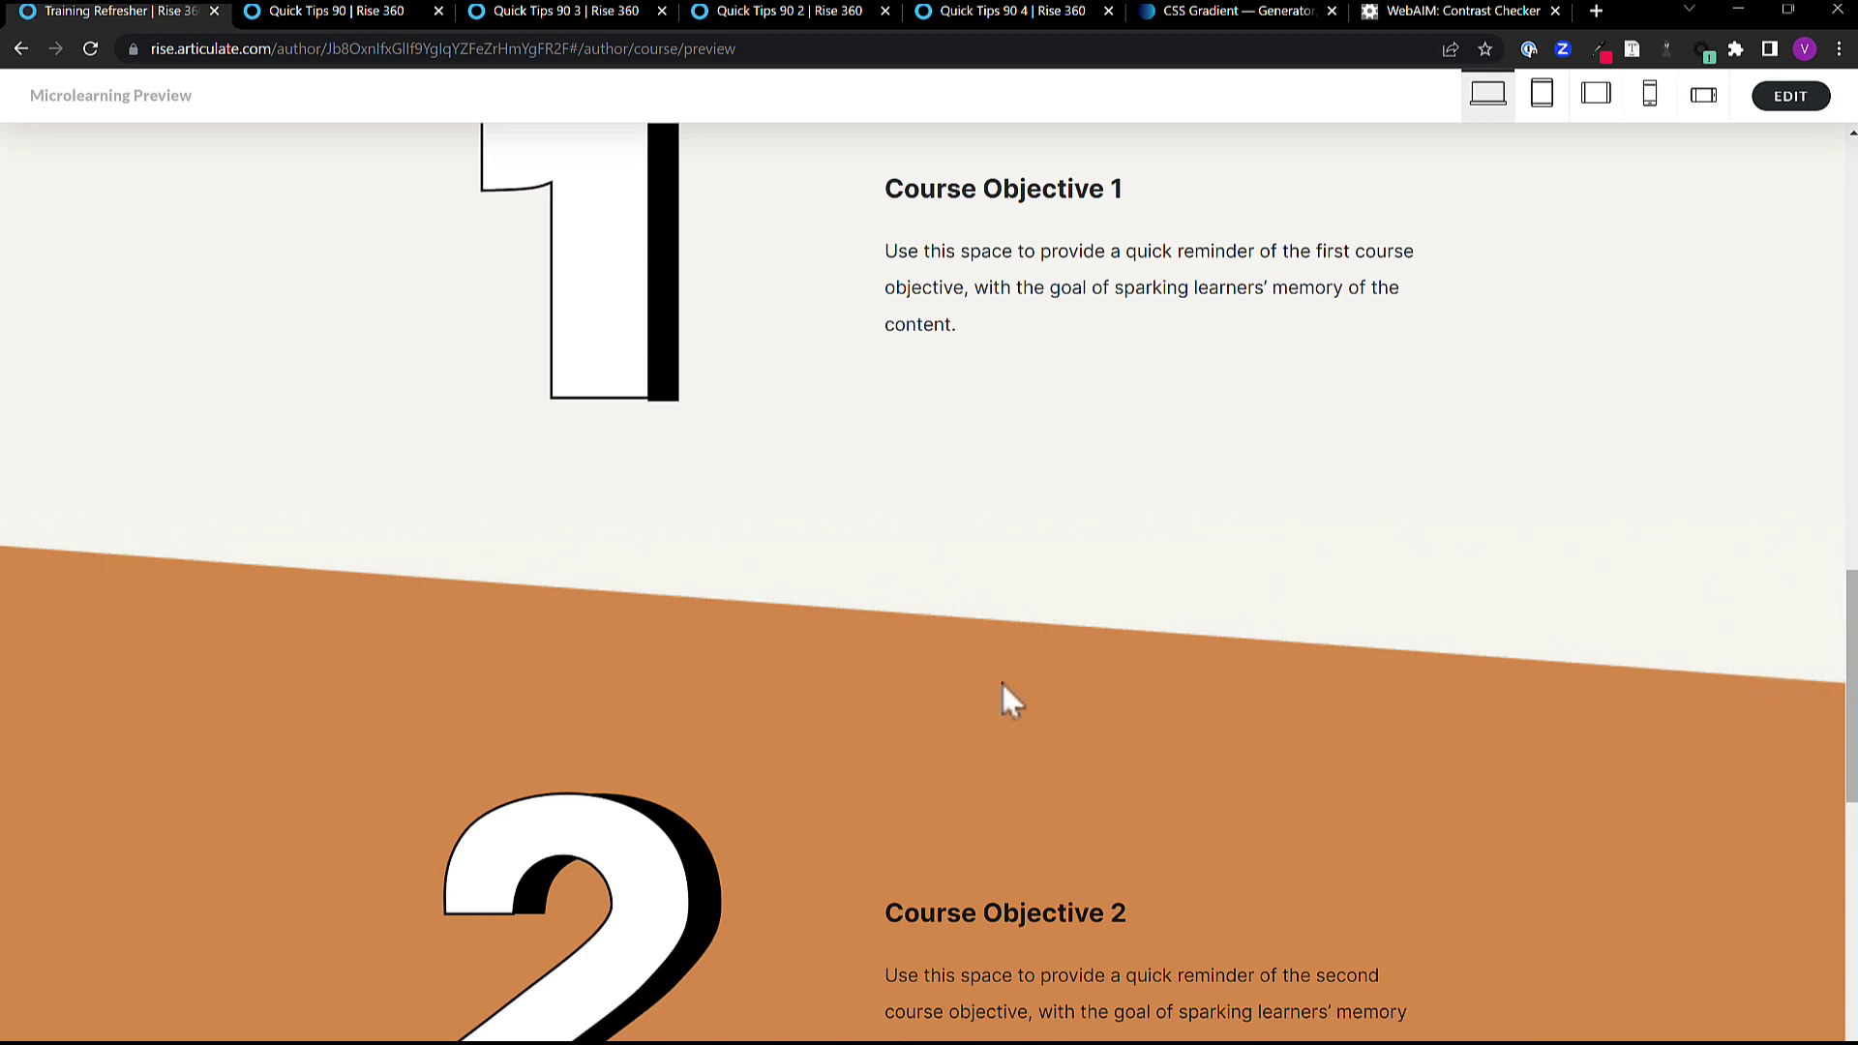
pyautogui.scroll(-12, 1002, 683)
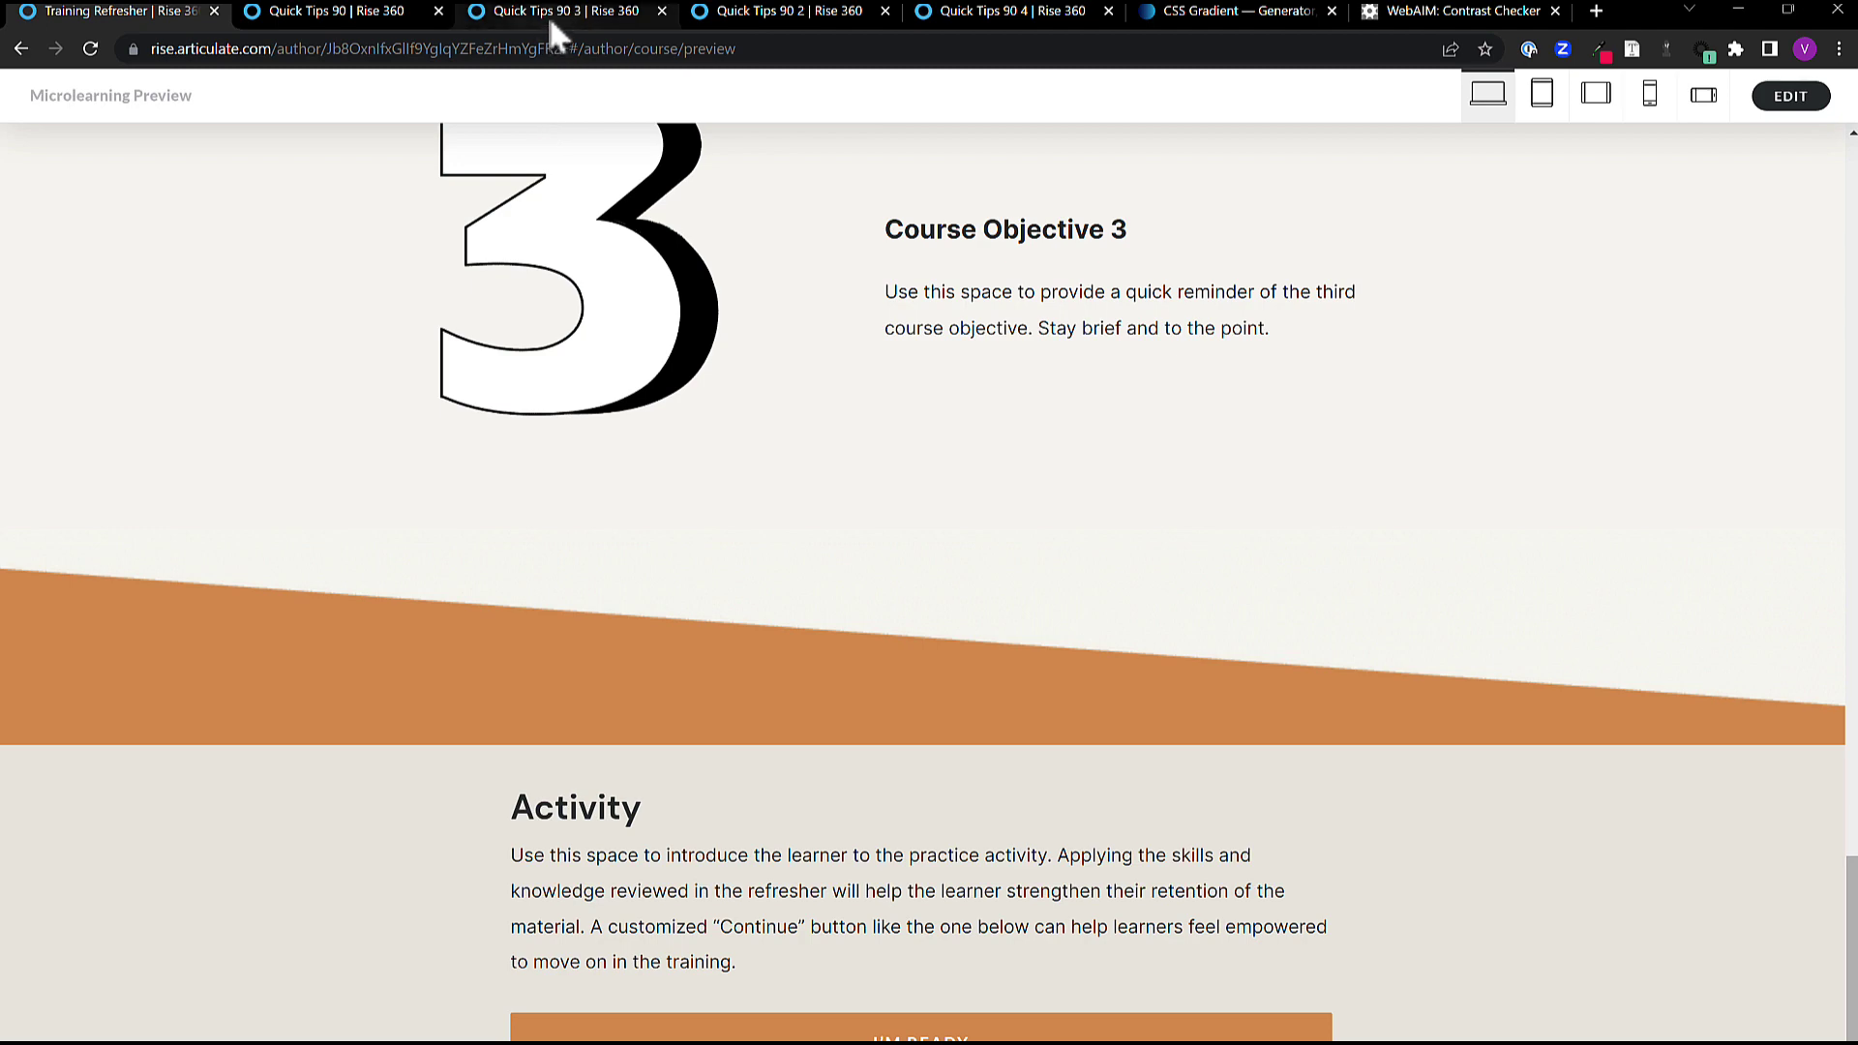
pyautogui.click(427, 17)
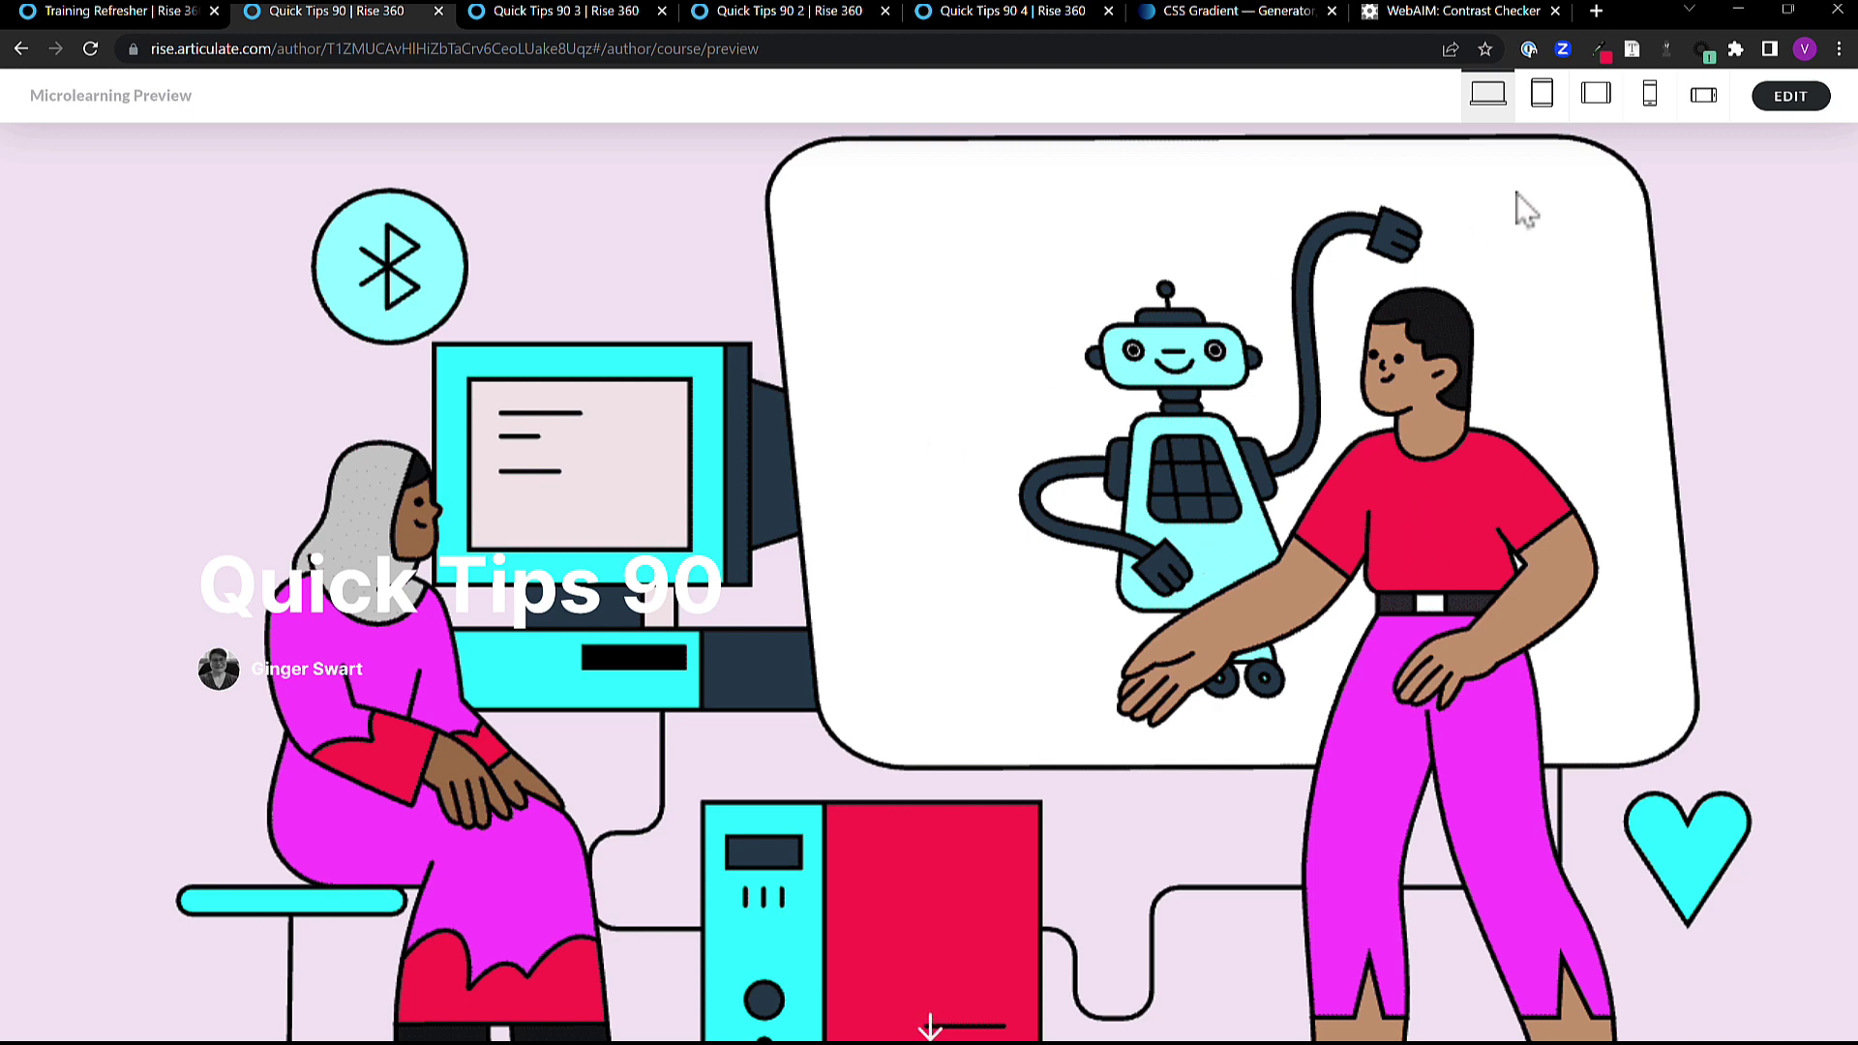
# Sample the banner's bright cyan with Eye Dropper and copy its hex code #32ffff for contrast checking
pyautogui.click(1600, 51)
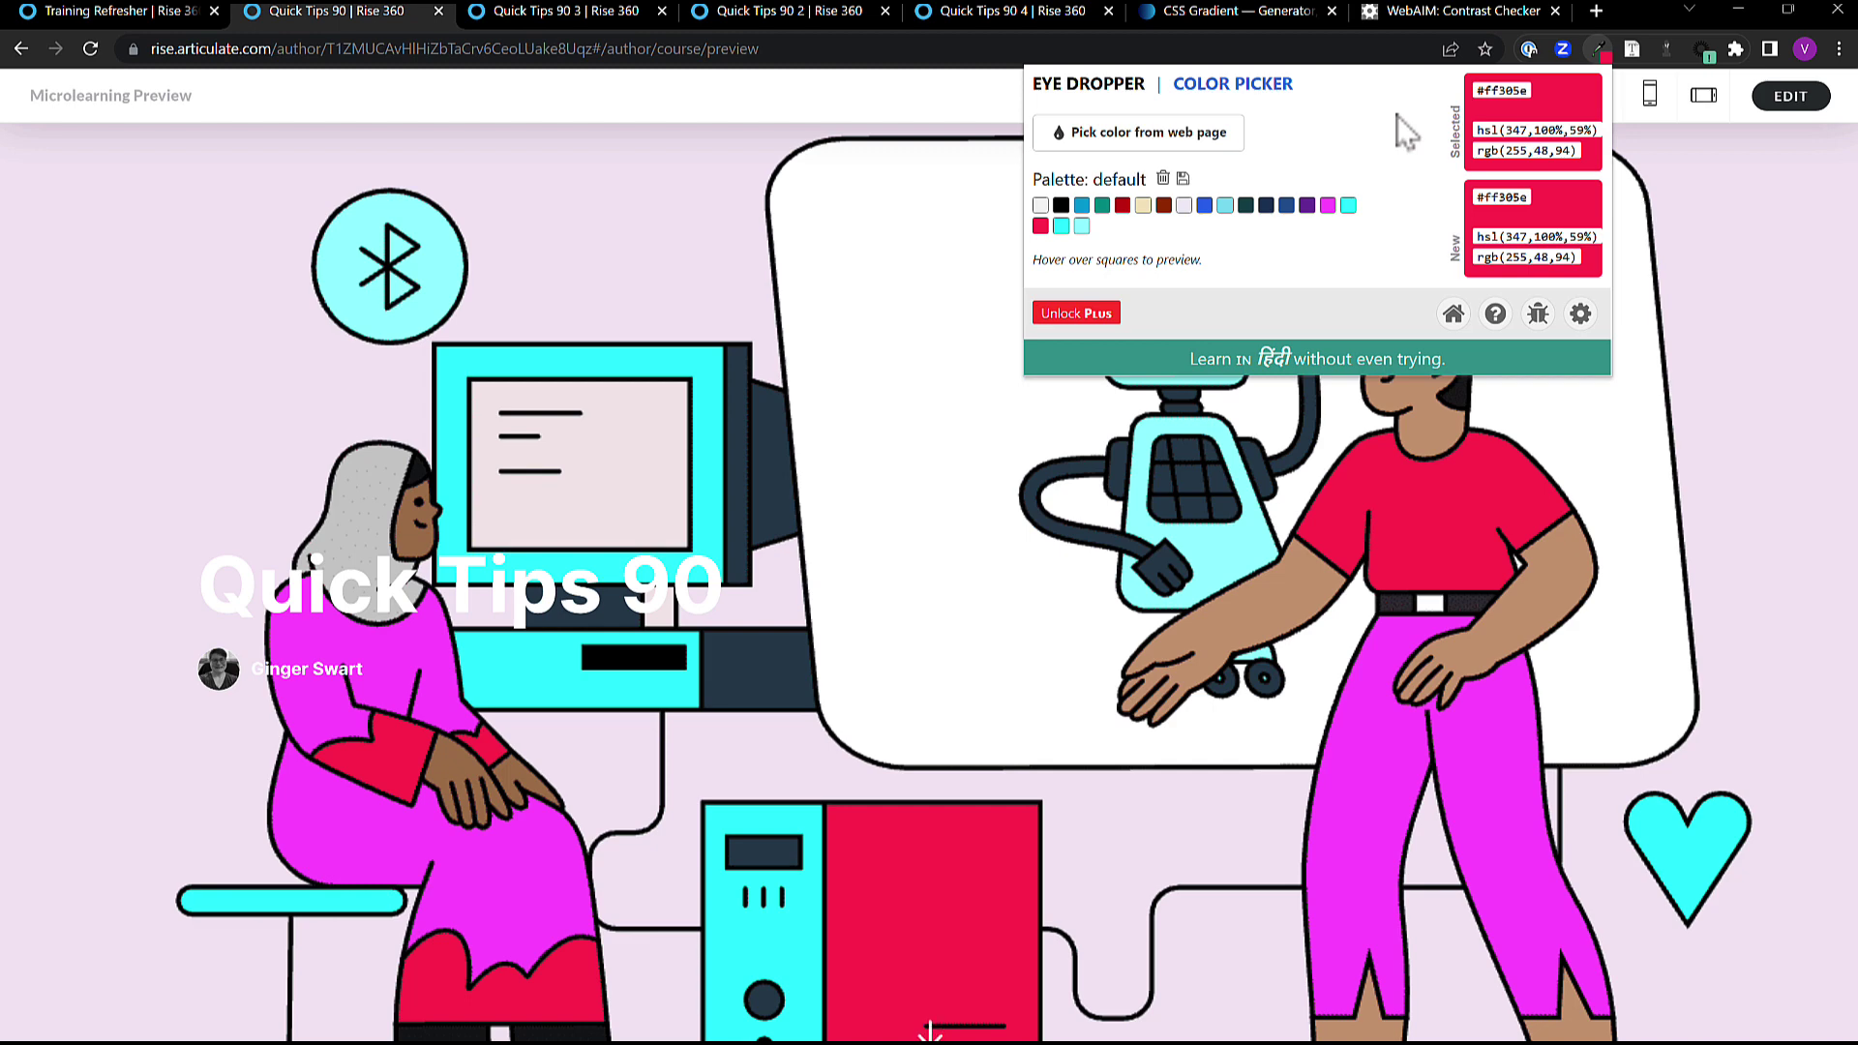
pyautogui.click(1132, 146)
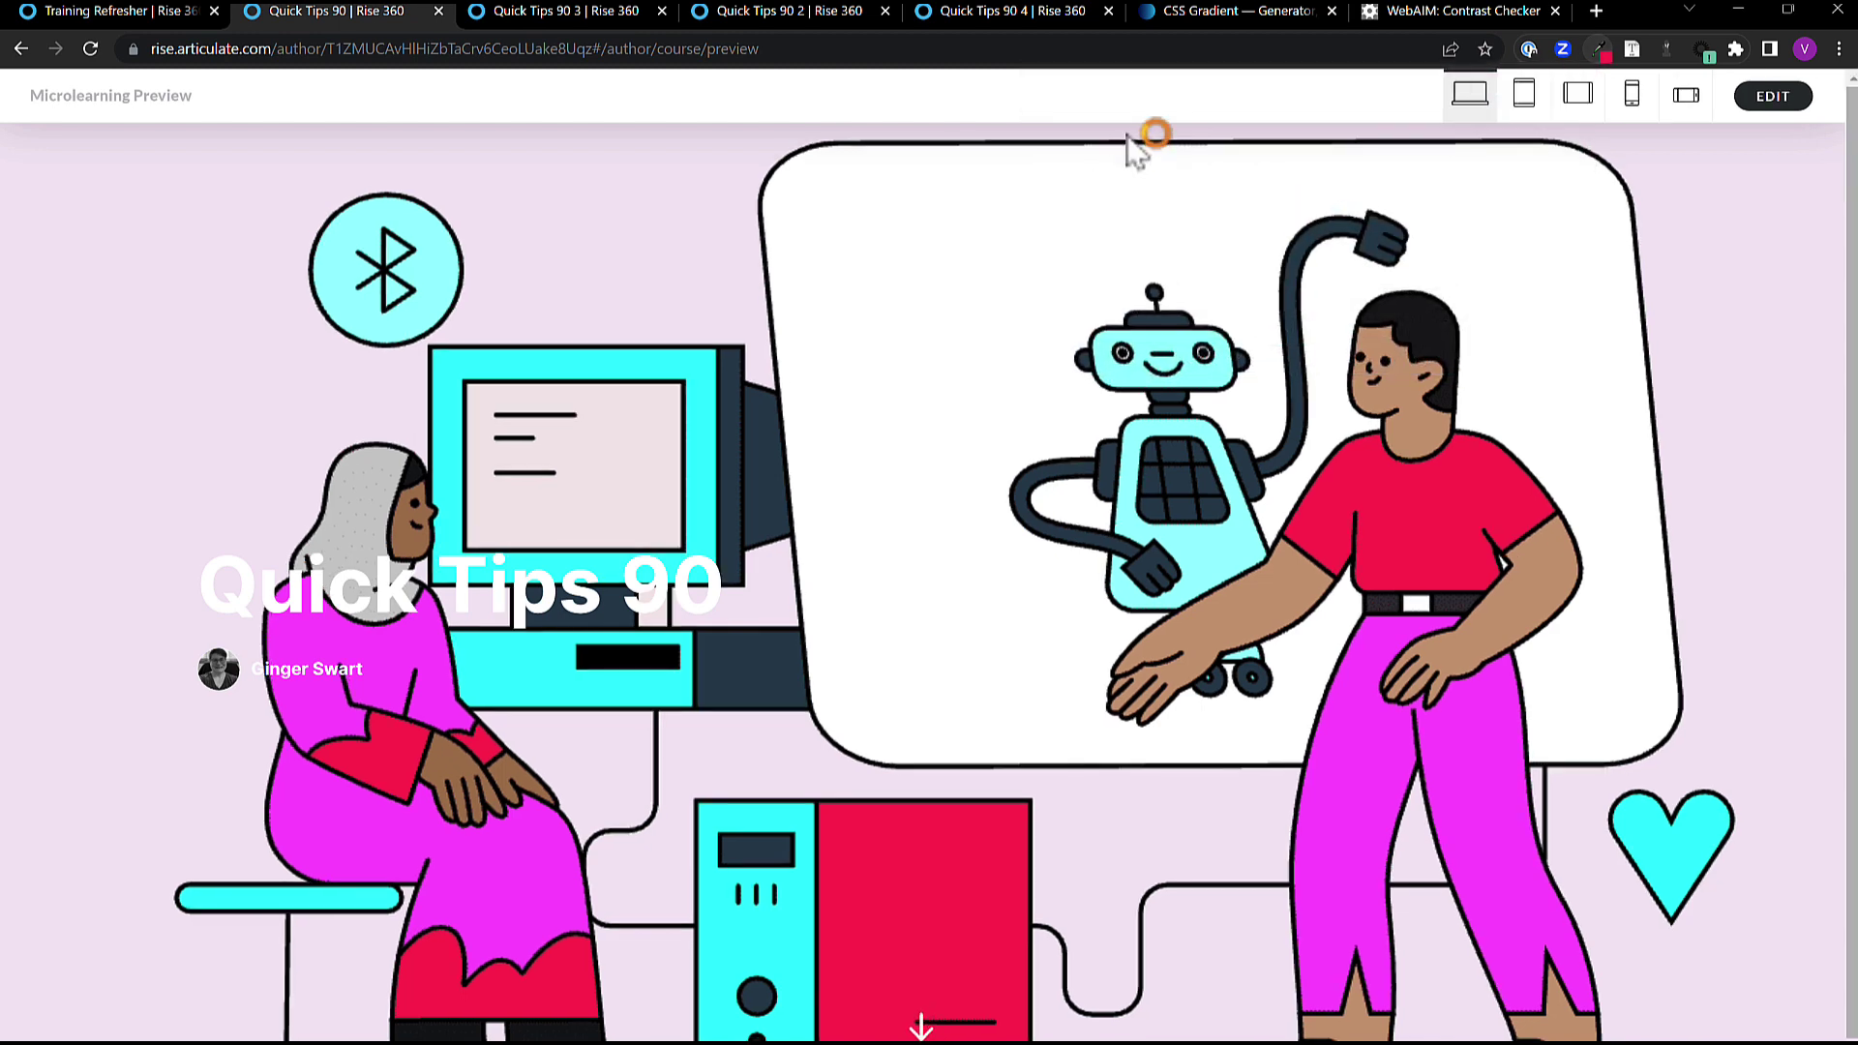
pyautogui.click(554, 360)
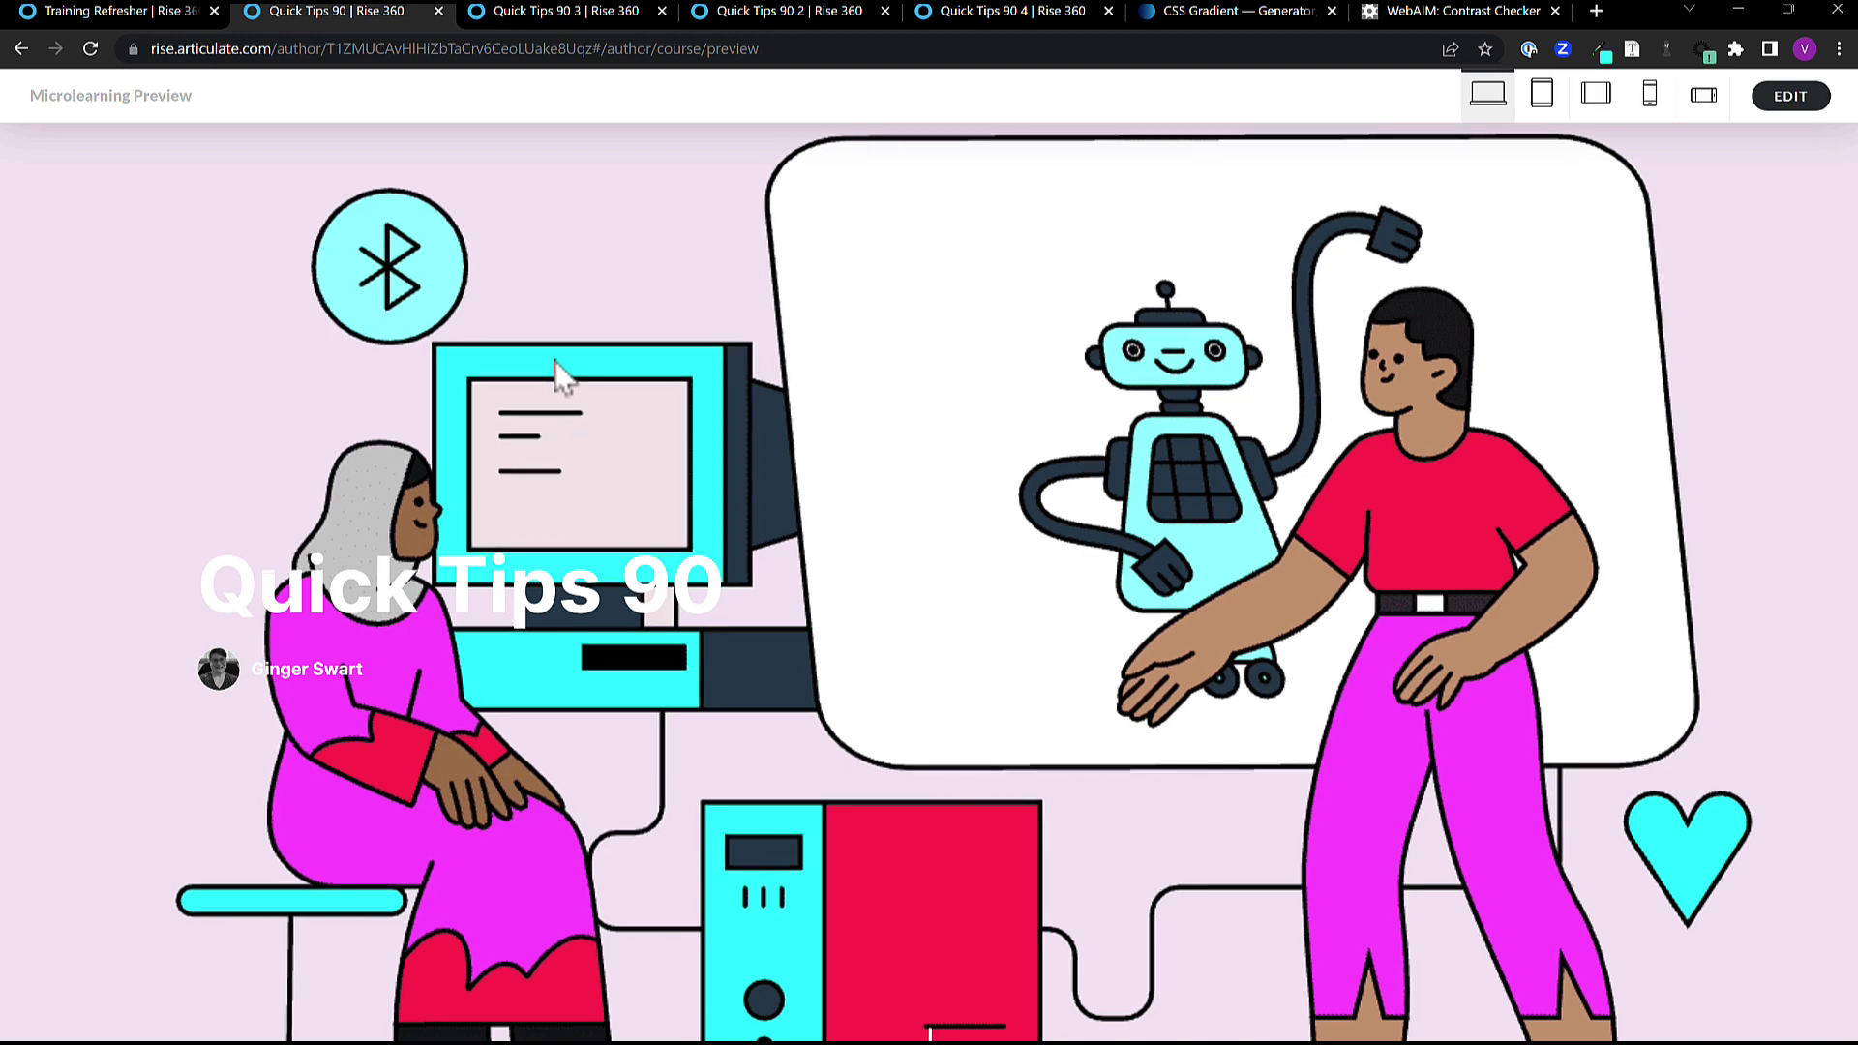
pyautogui.click(1602, 50)
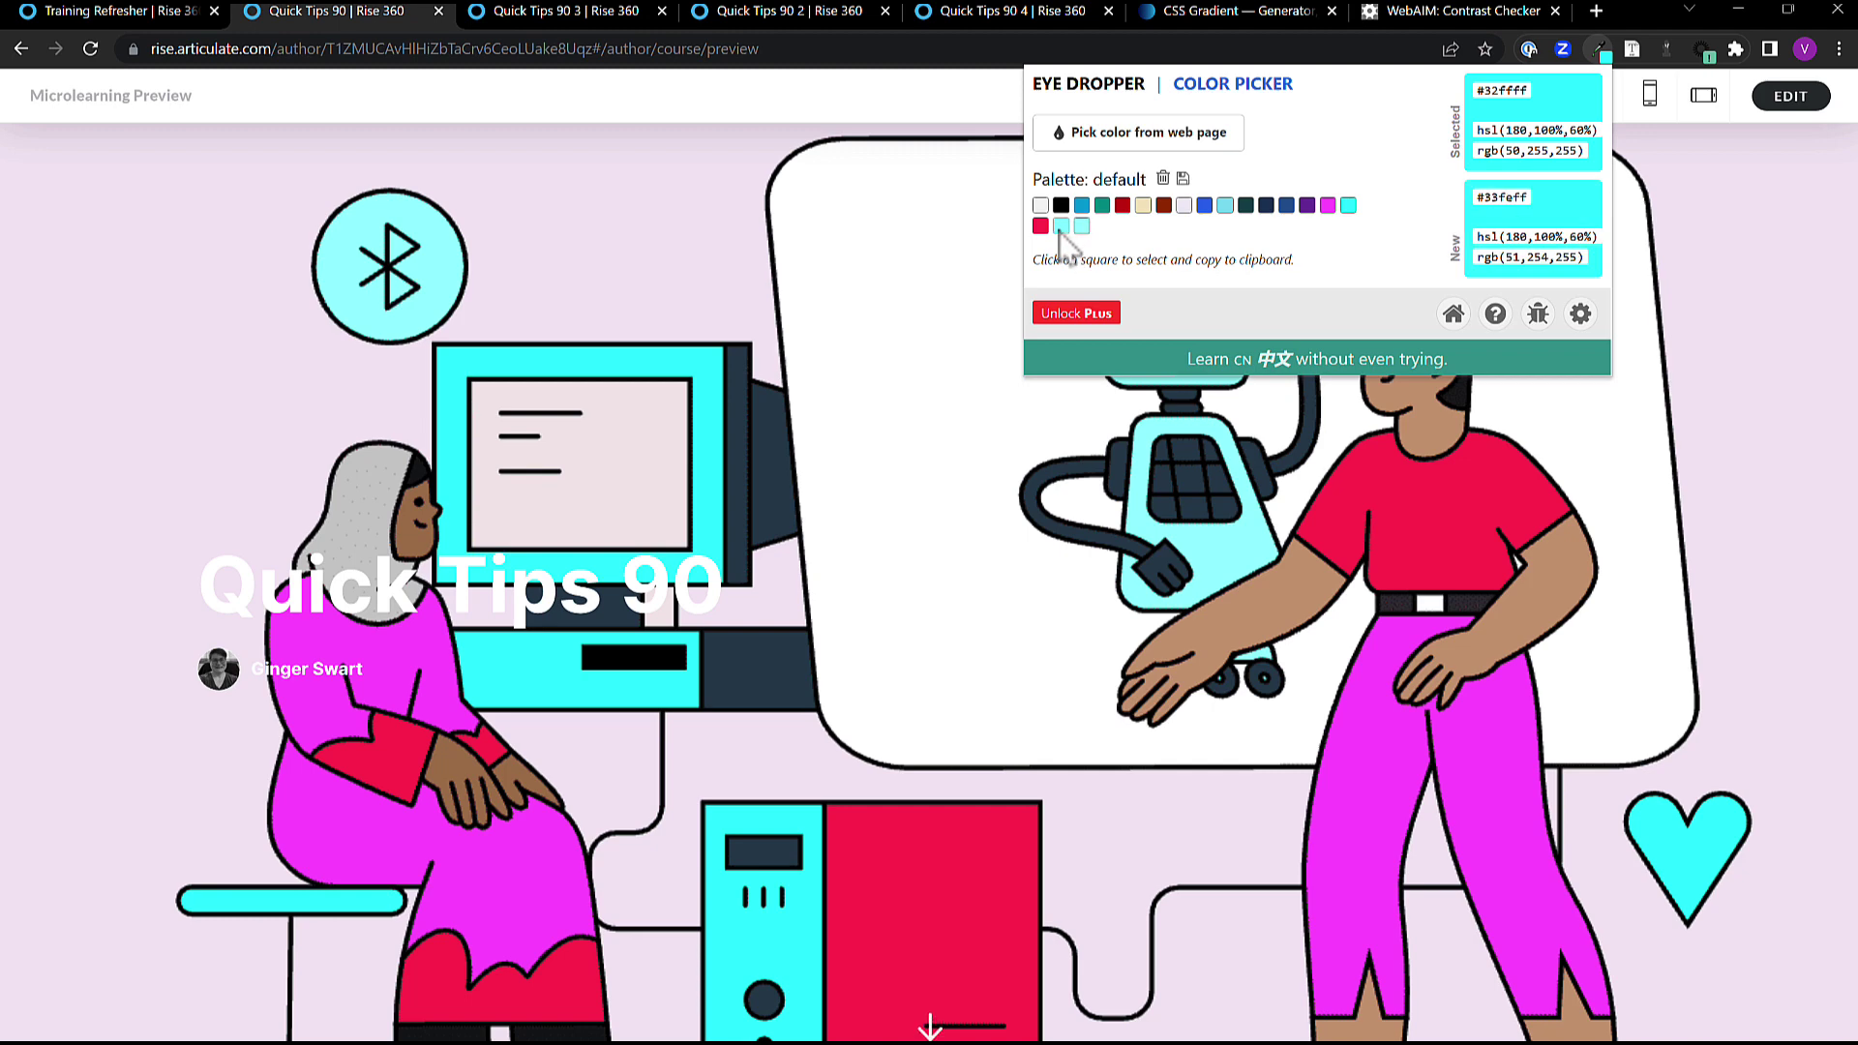
pyautogui.moveTo(1531, 91); pyautogui.dragTo(1473, 91)
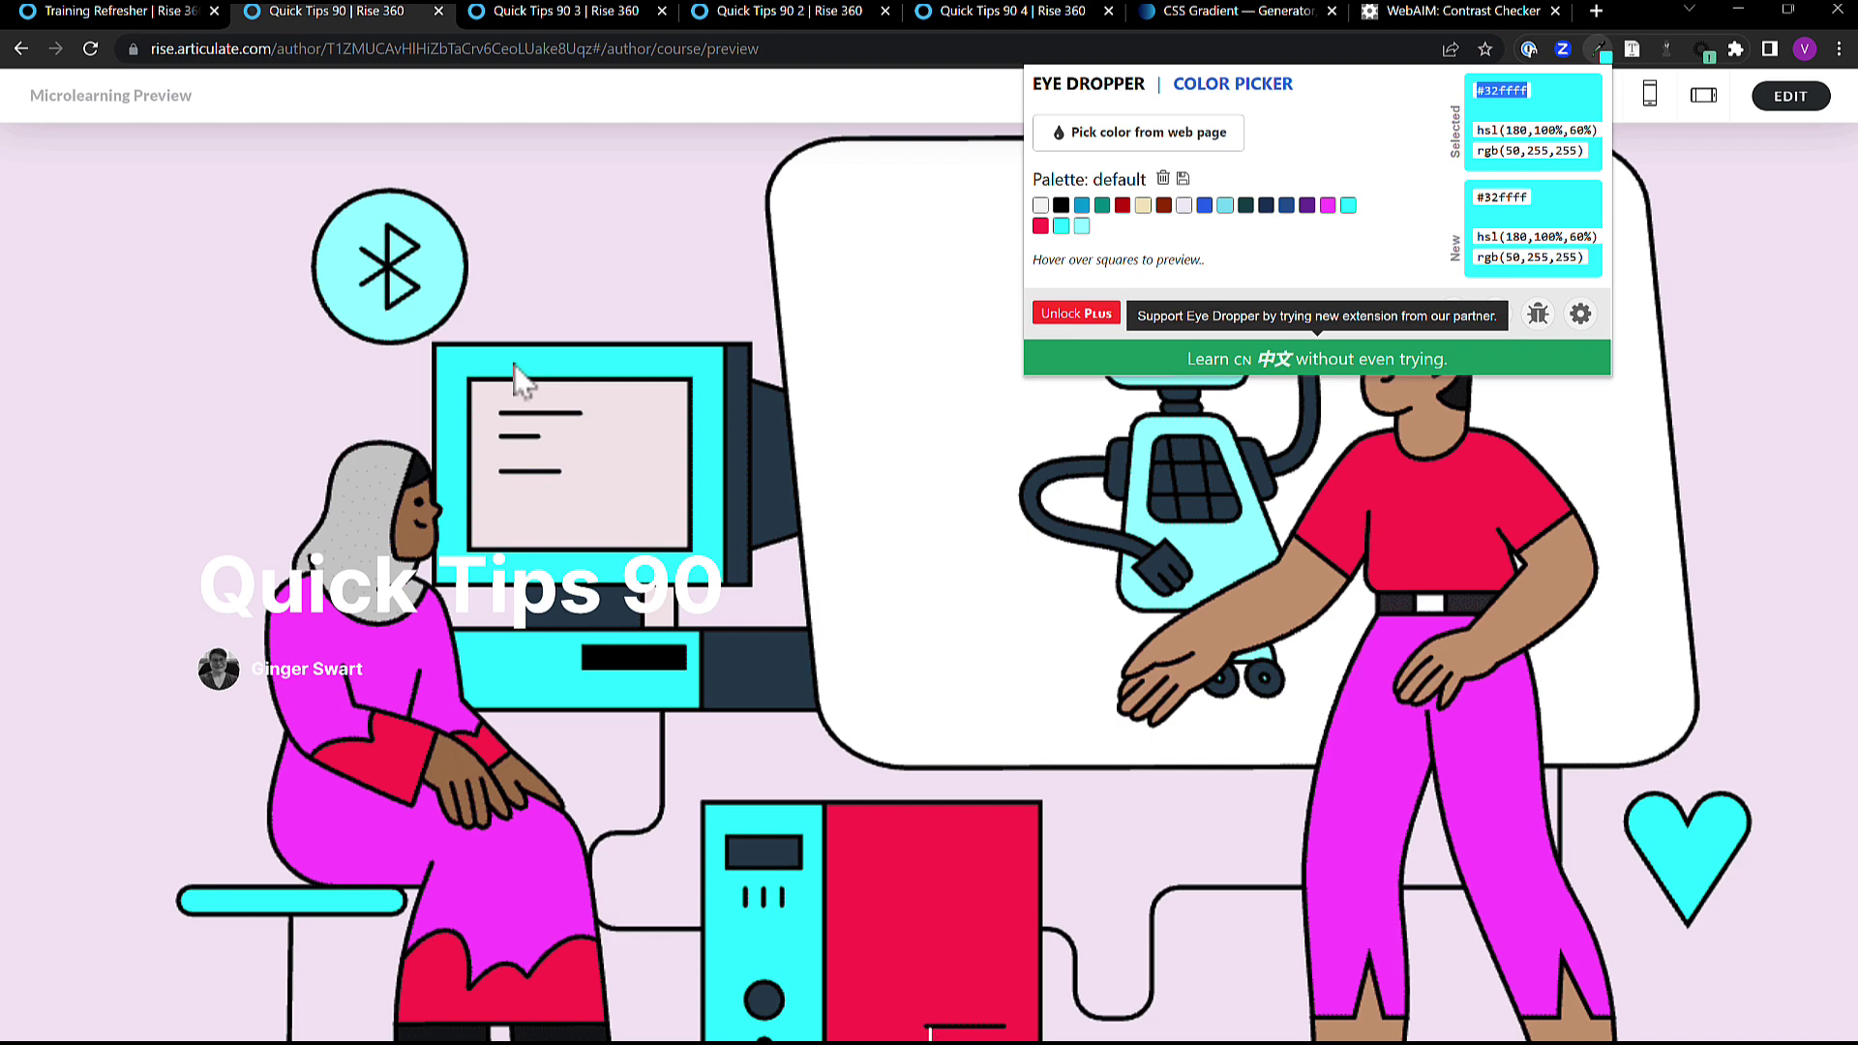
pyautogui.click(1409, 9)
# Review the WCAG Pass results for #171717 text on #33FEFF at a 14.3:1 ratio
pyautogui.scroll(2, 1076, 232)
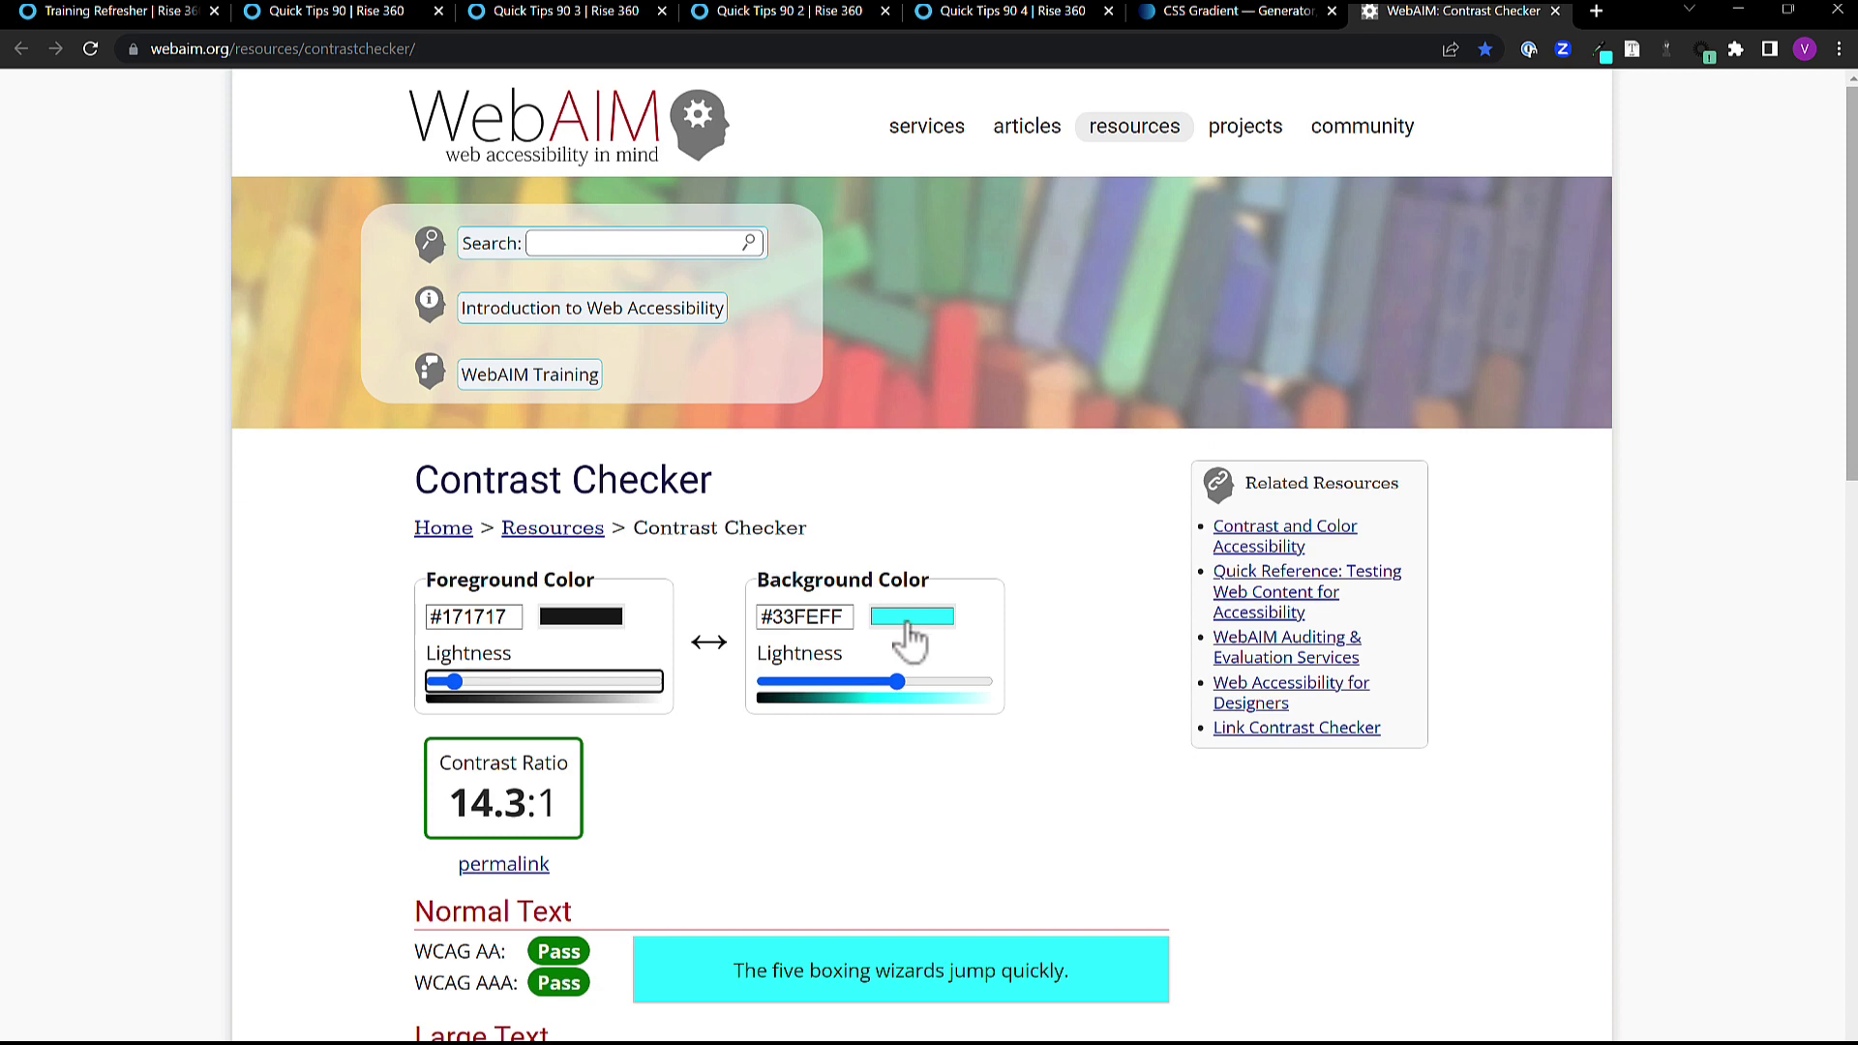
pyautogui.scroll(-5, 719, 764)
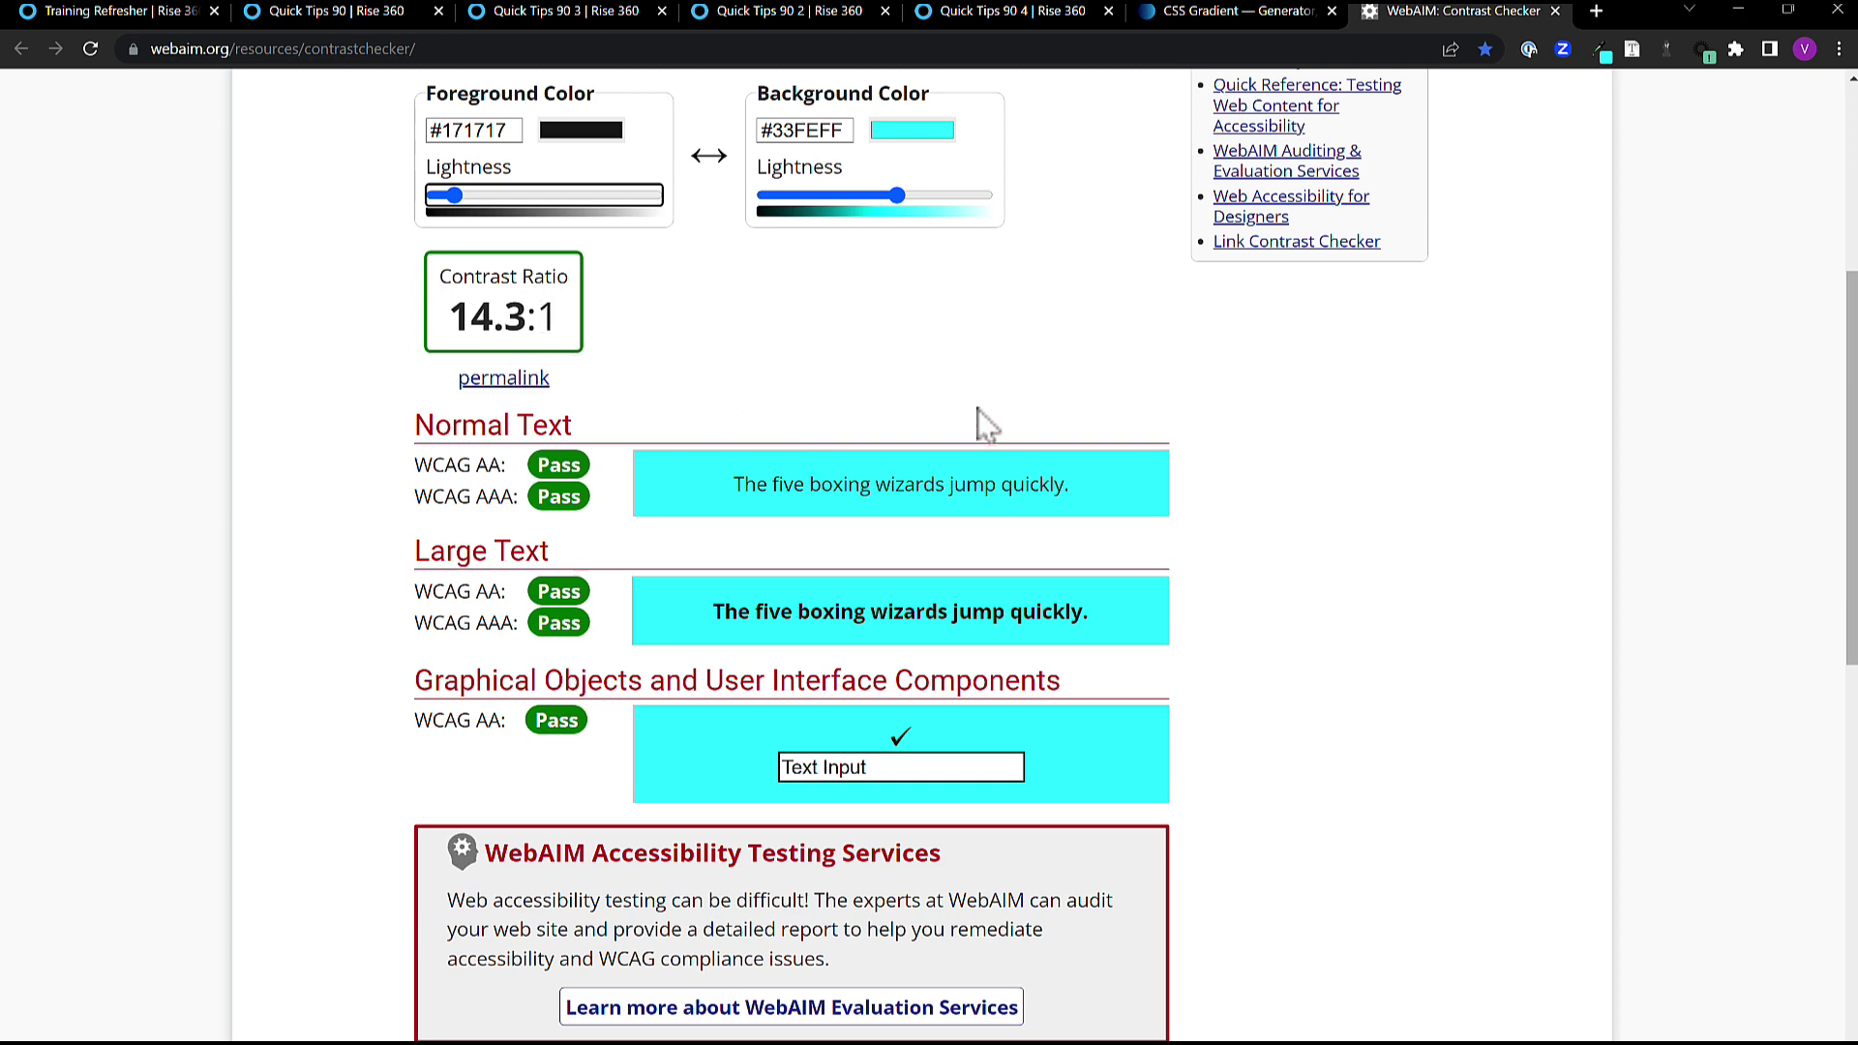
pyautogui.scroll(5, 1032, 428)
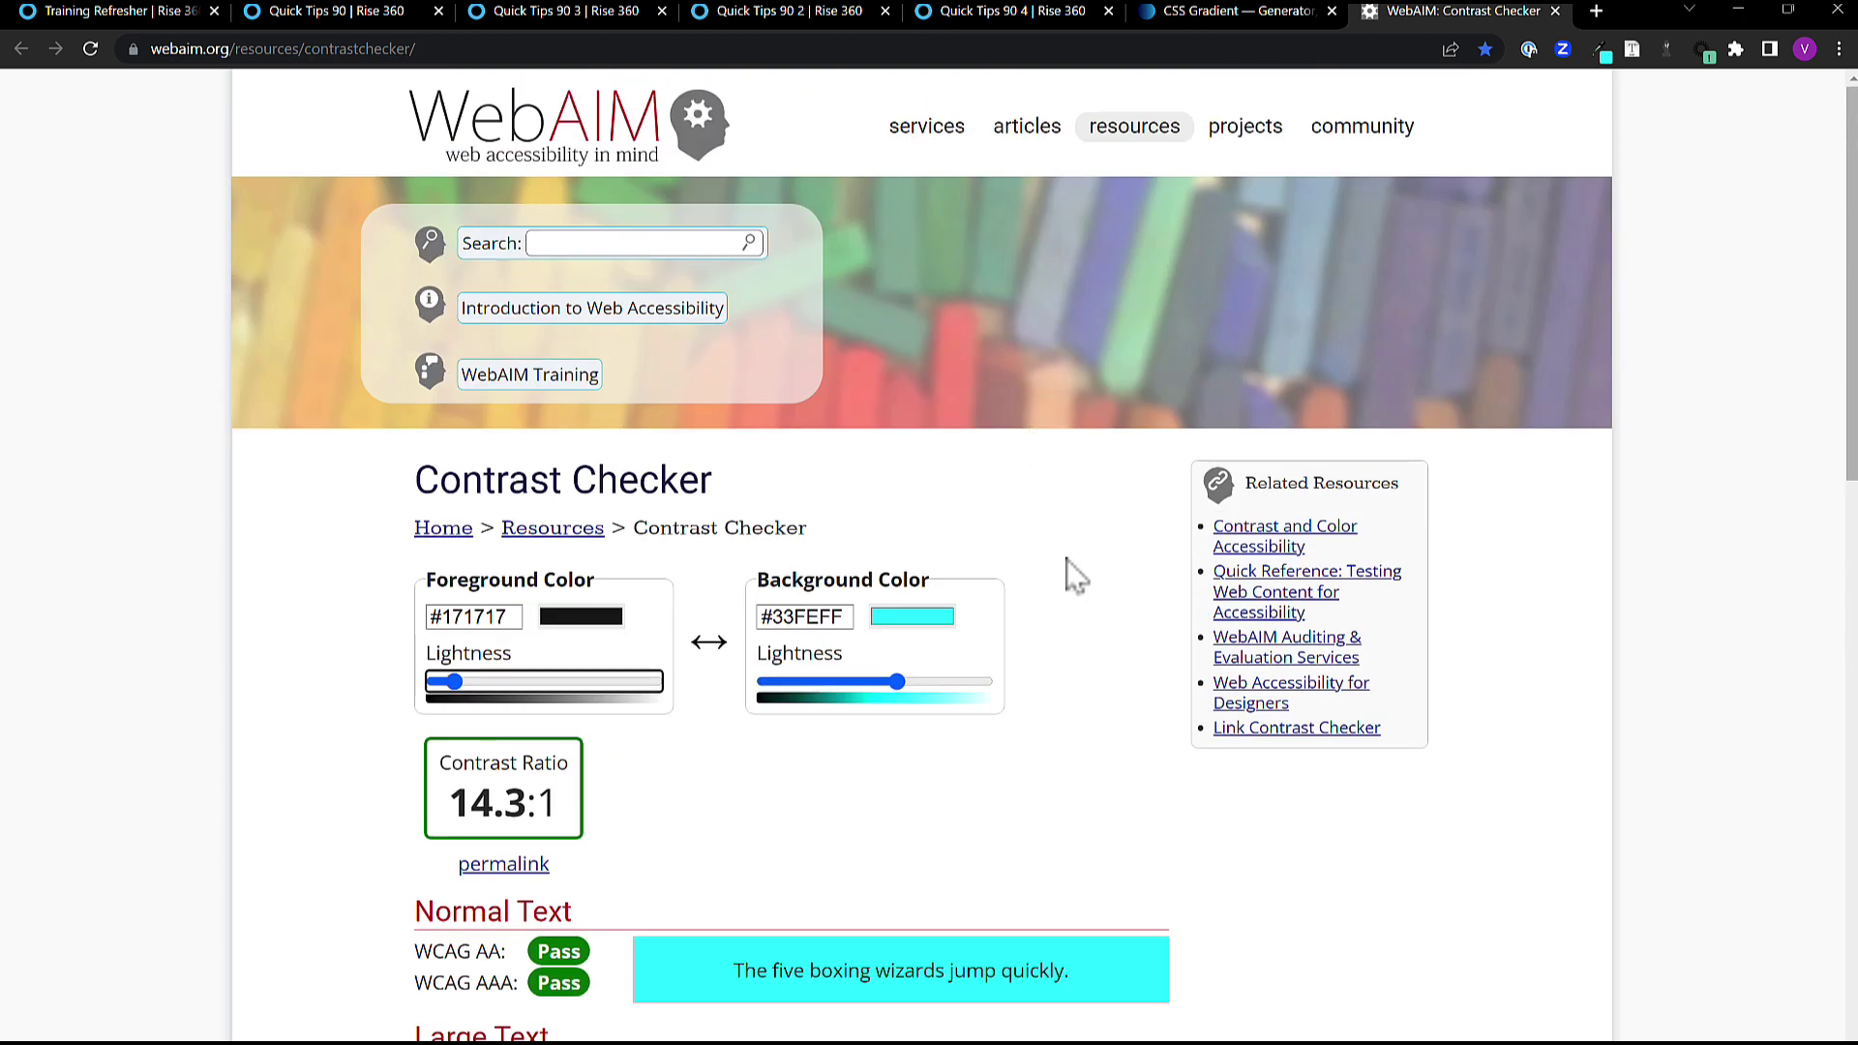
pyautogui.click(1197, 21)
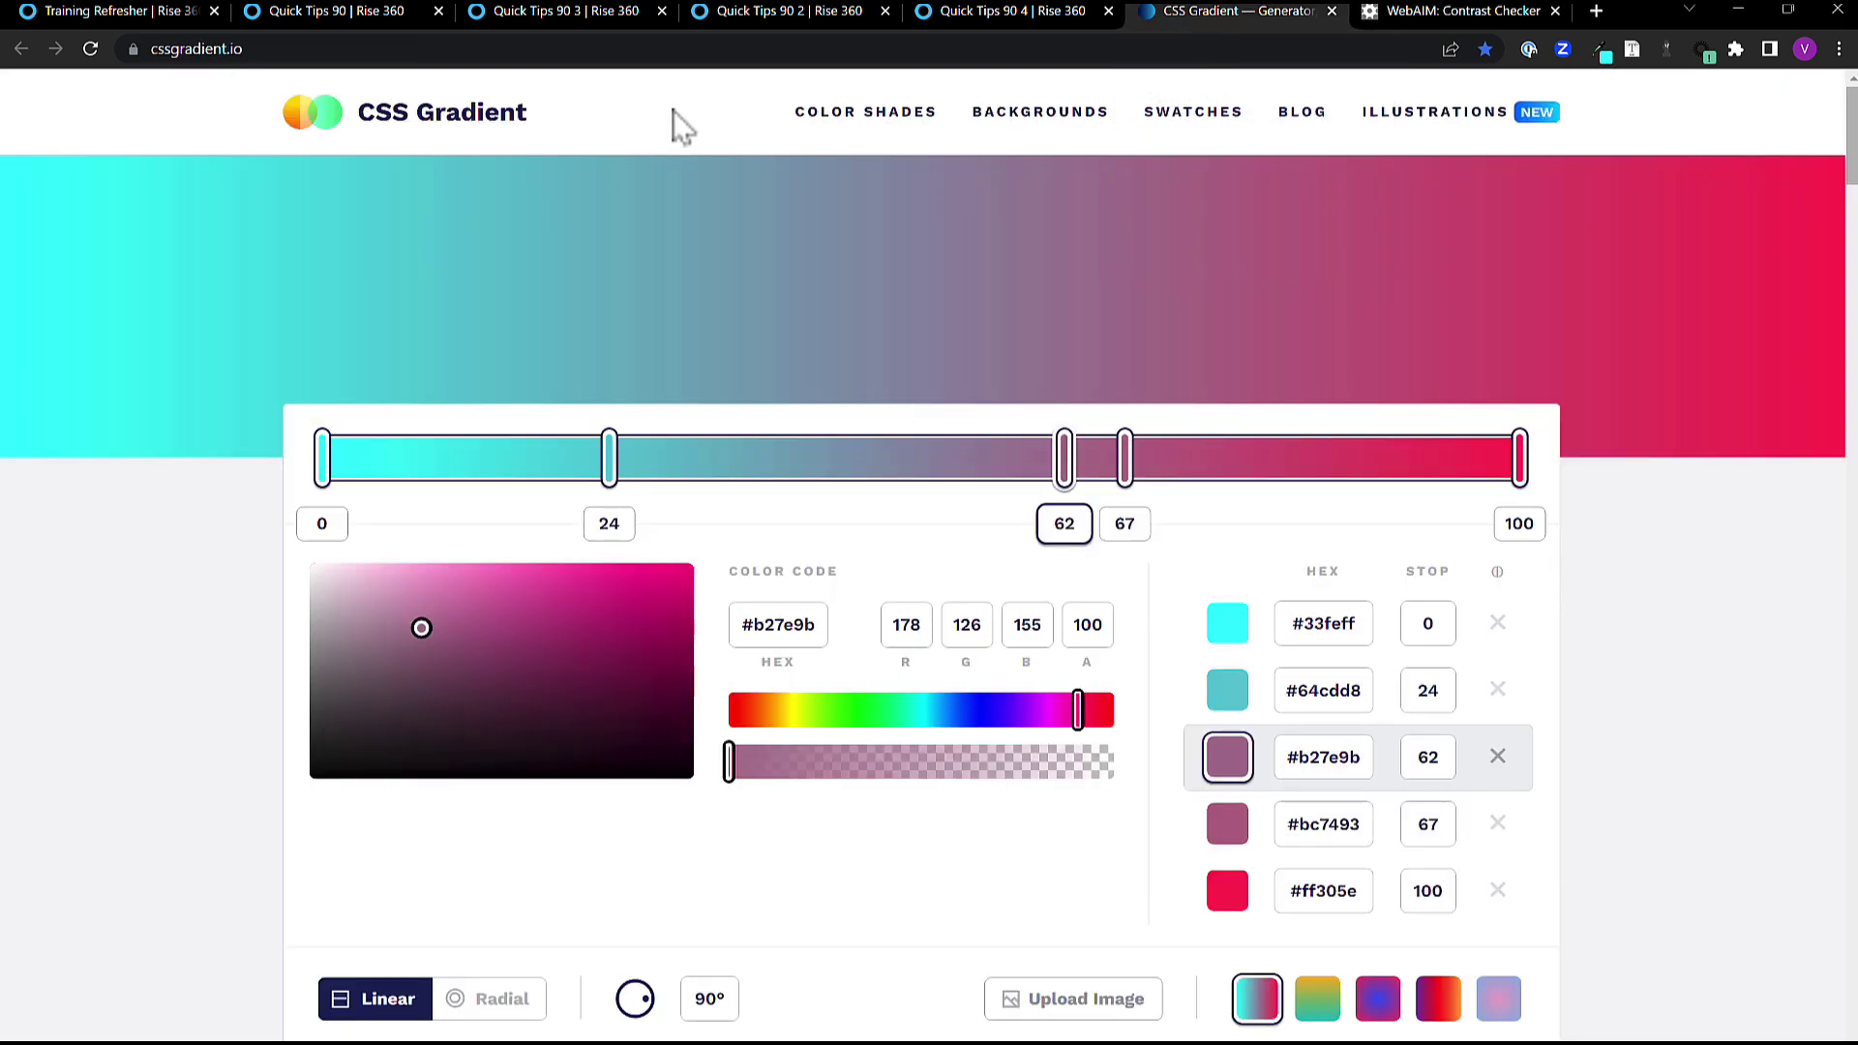
# Replace the gradient's middle stops at 24, 62 and 67 with new stops at 66 and 32
pyautogui.click(1498, 689)
pyautogui.click(1498, 689)
pyautogui.click(1498, 689)
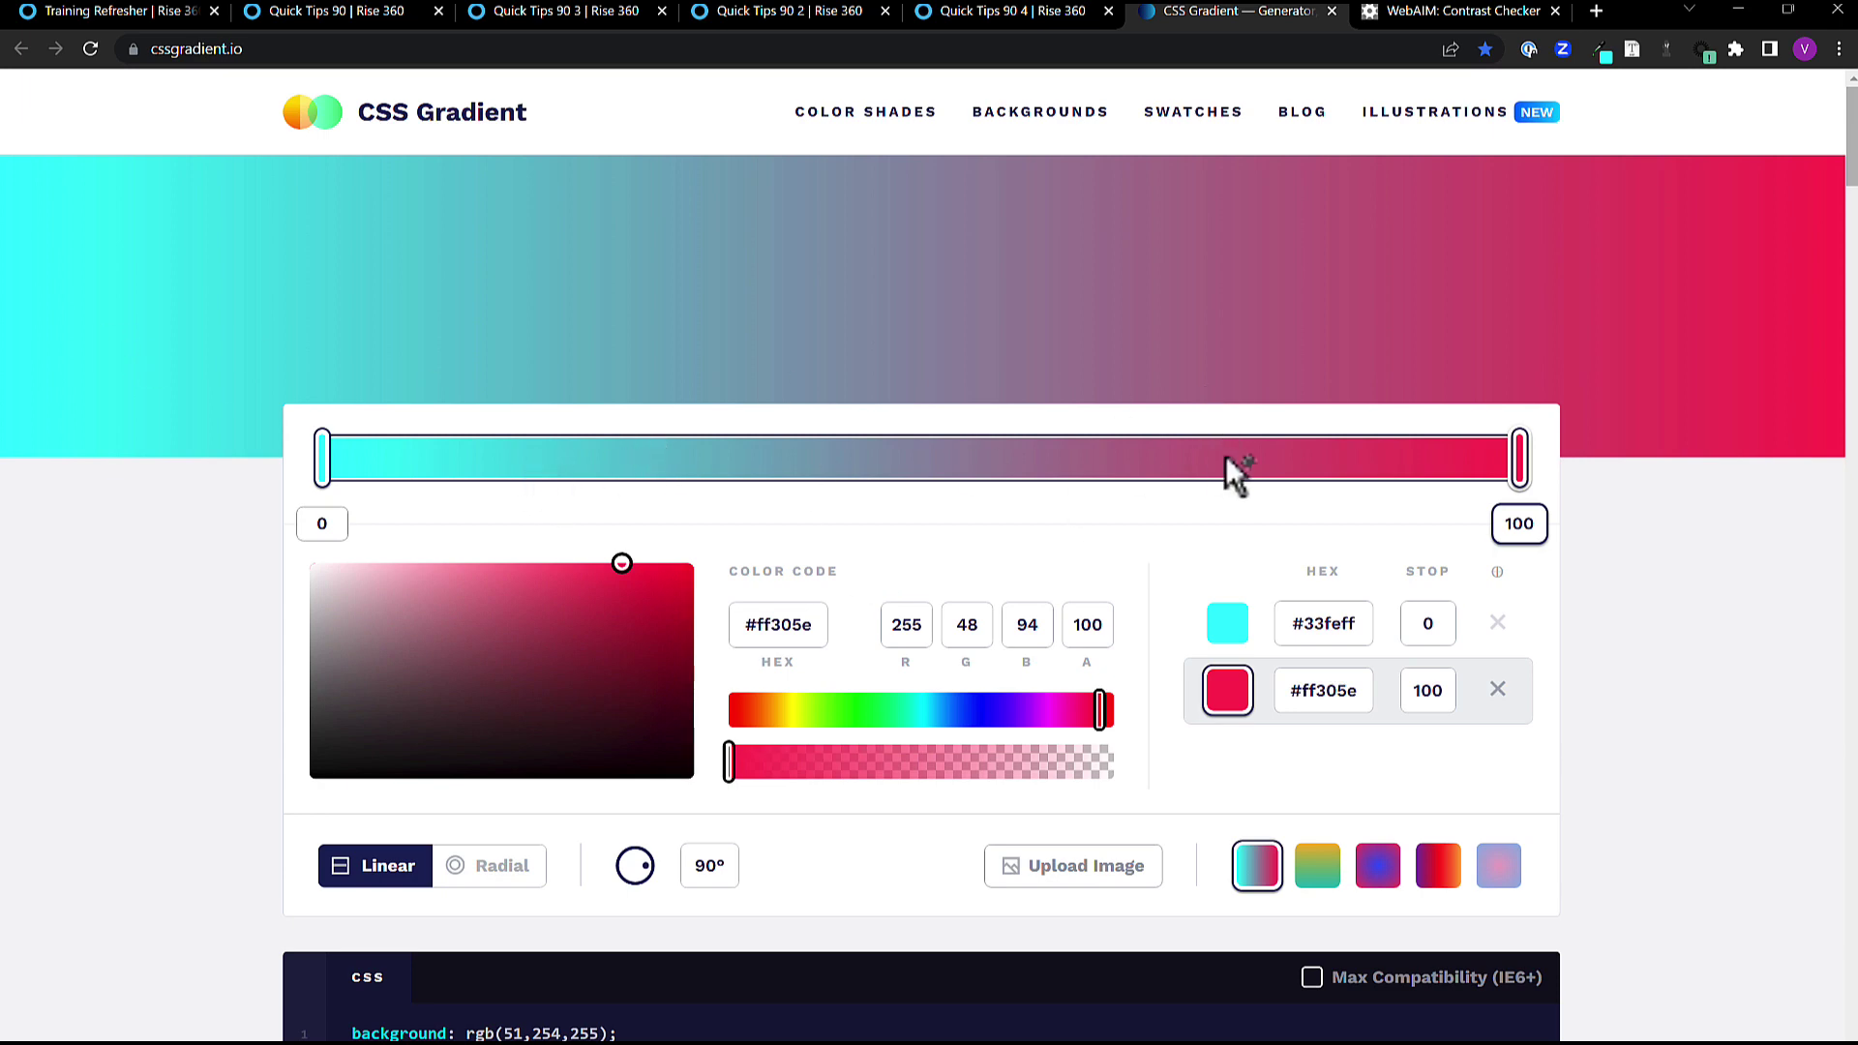
pyautogui.click(1111, 459)
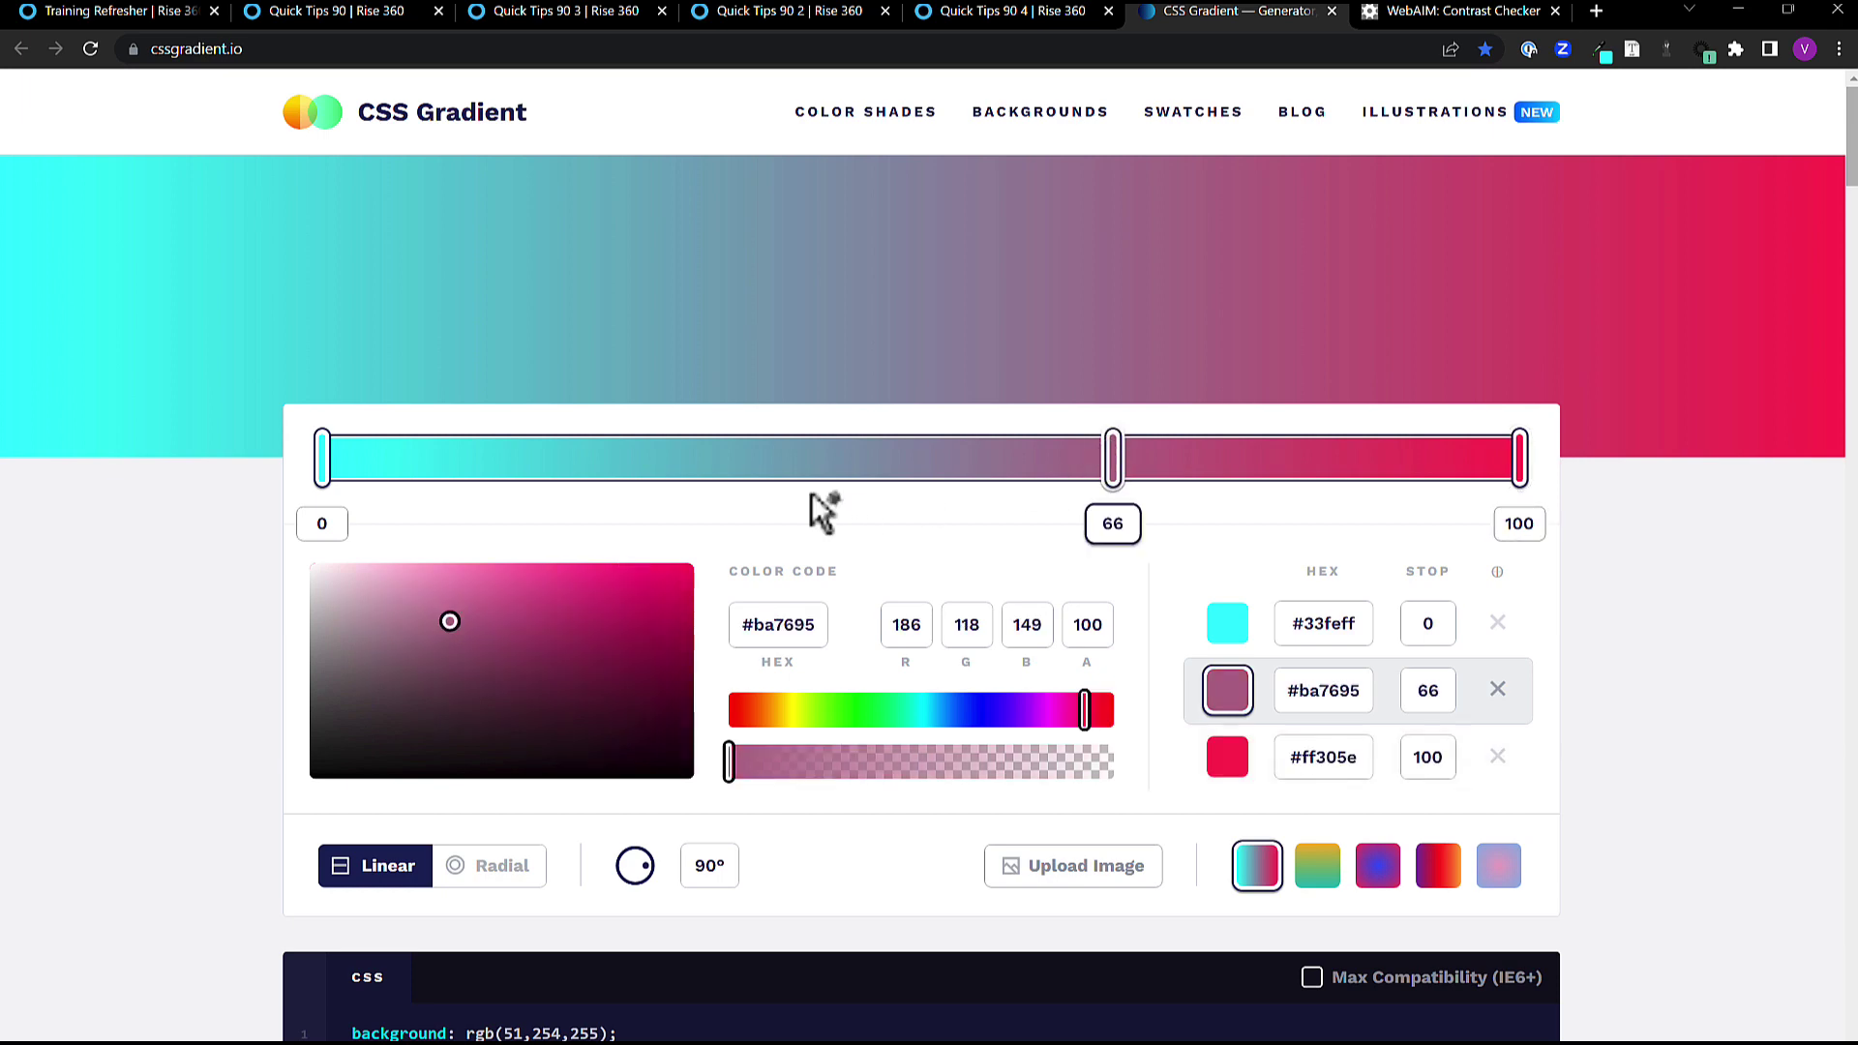
pyautogui.click(703, 458)
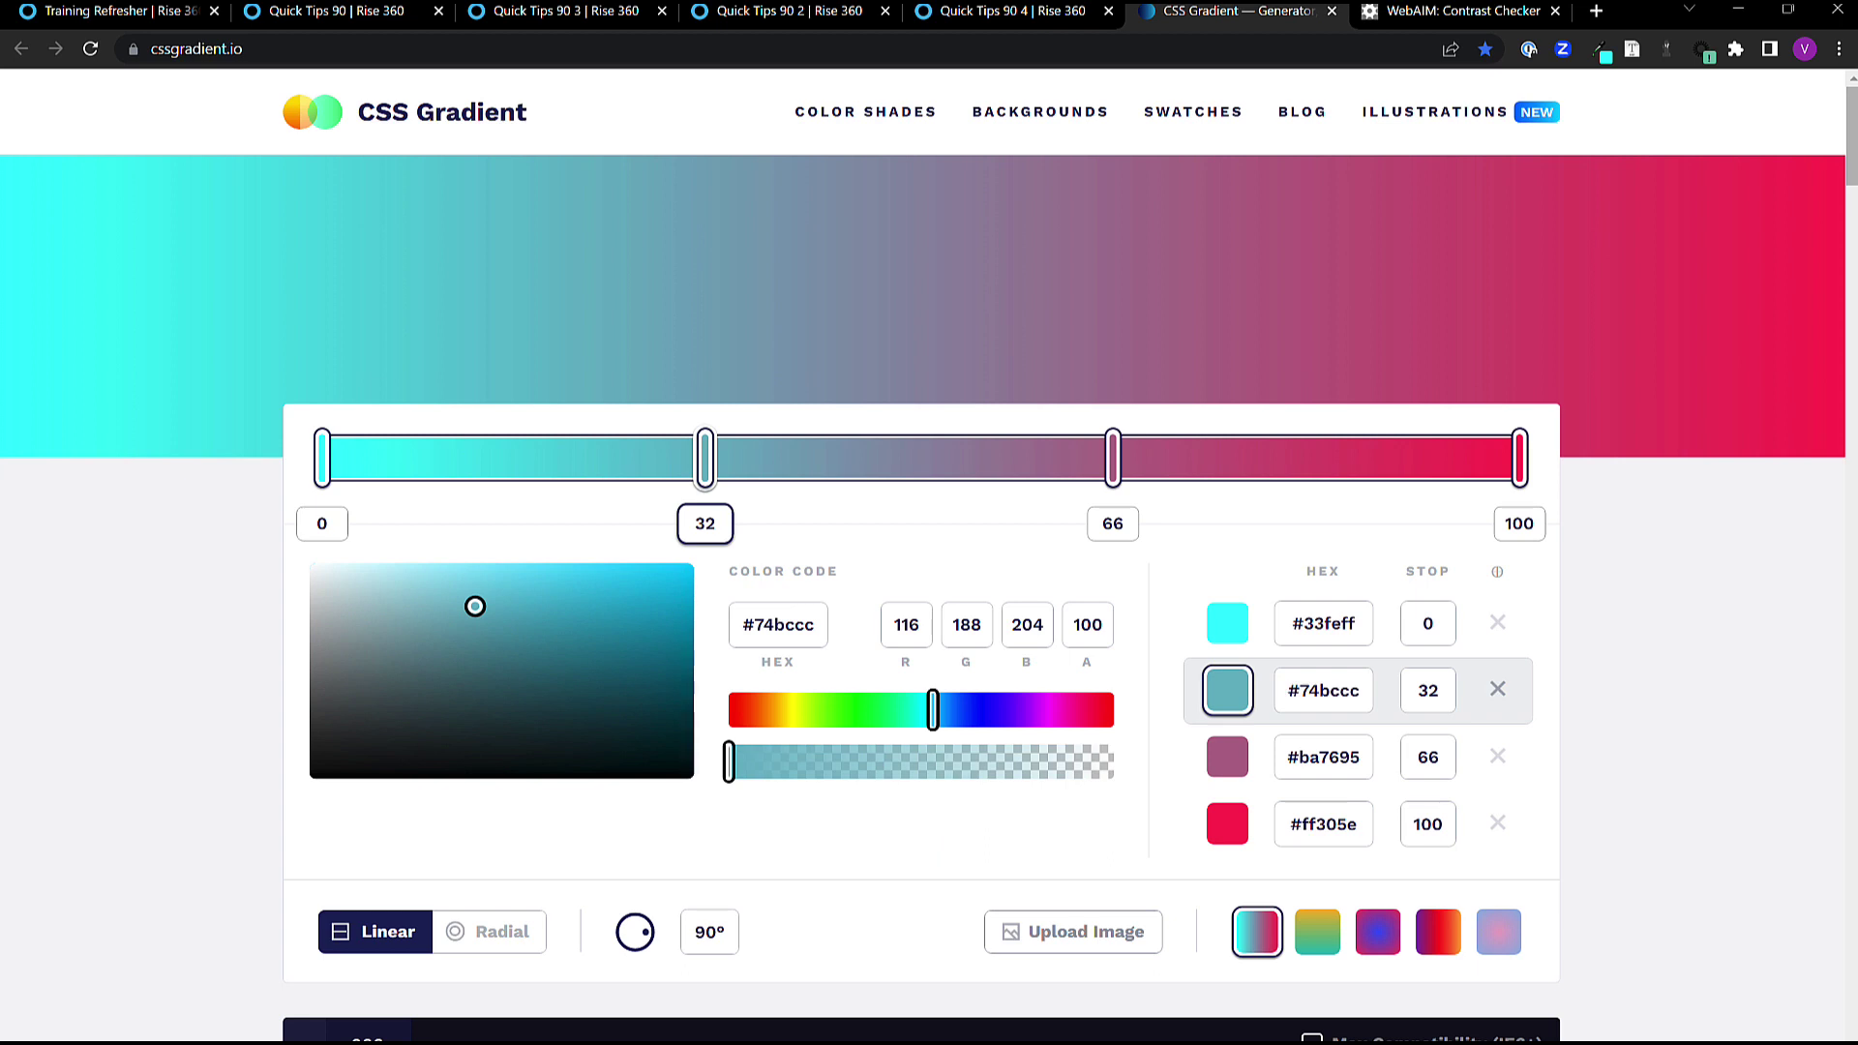
pyautogui.click(1393, 986)
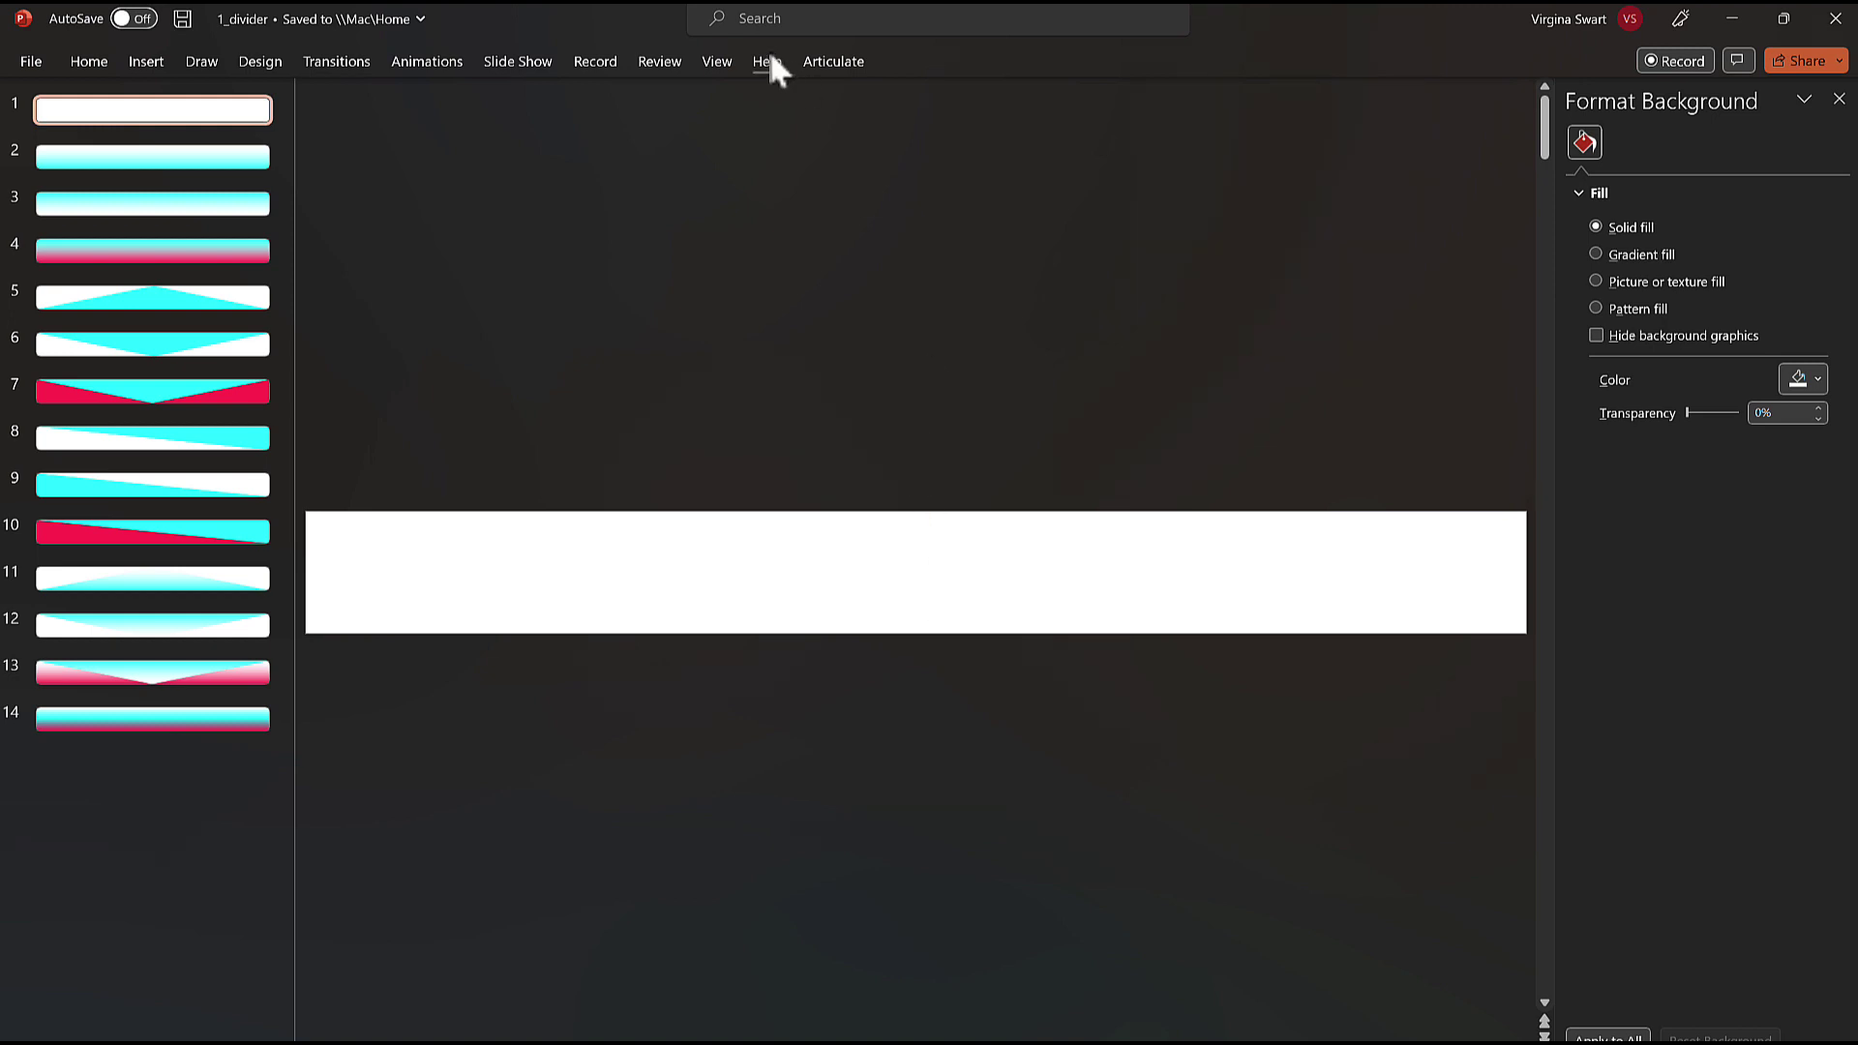
pyautogui.click(721, 66)
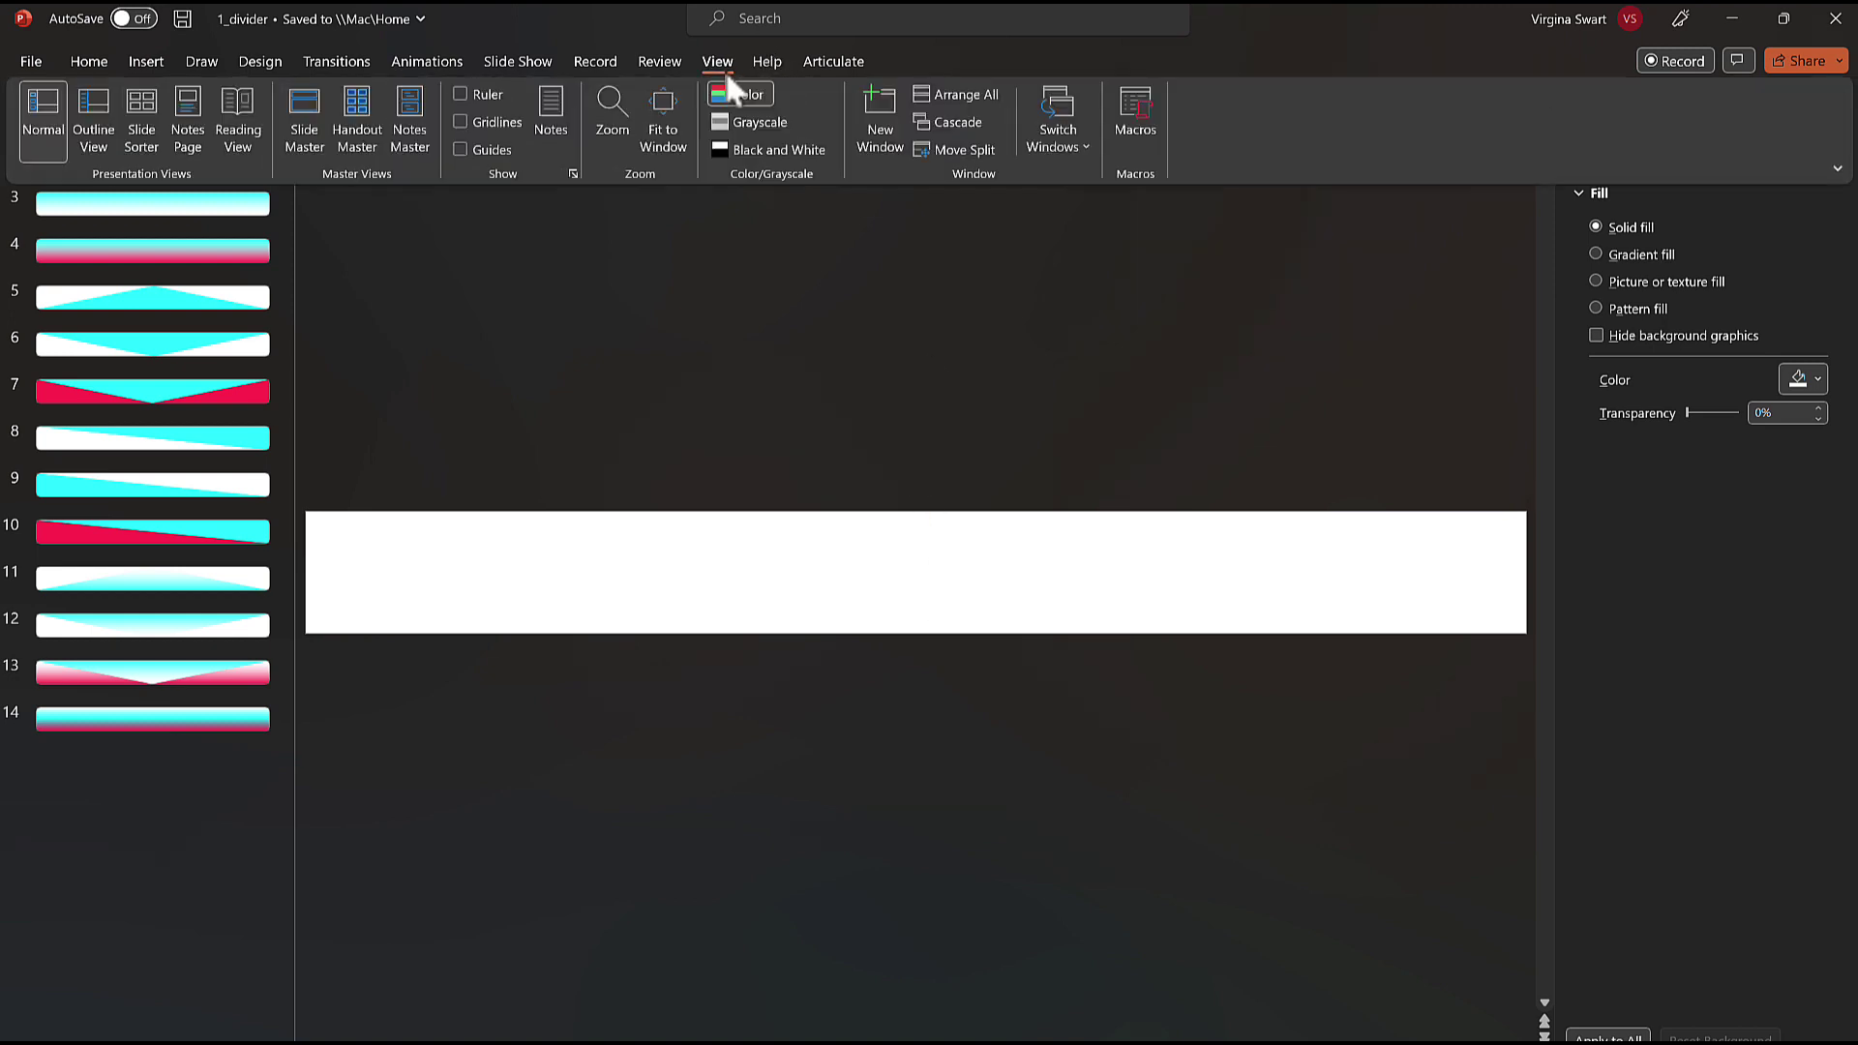
pyautogui.click(304, 141)
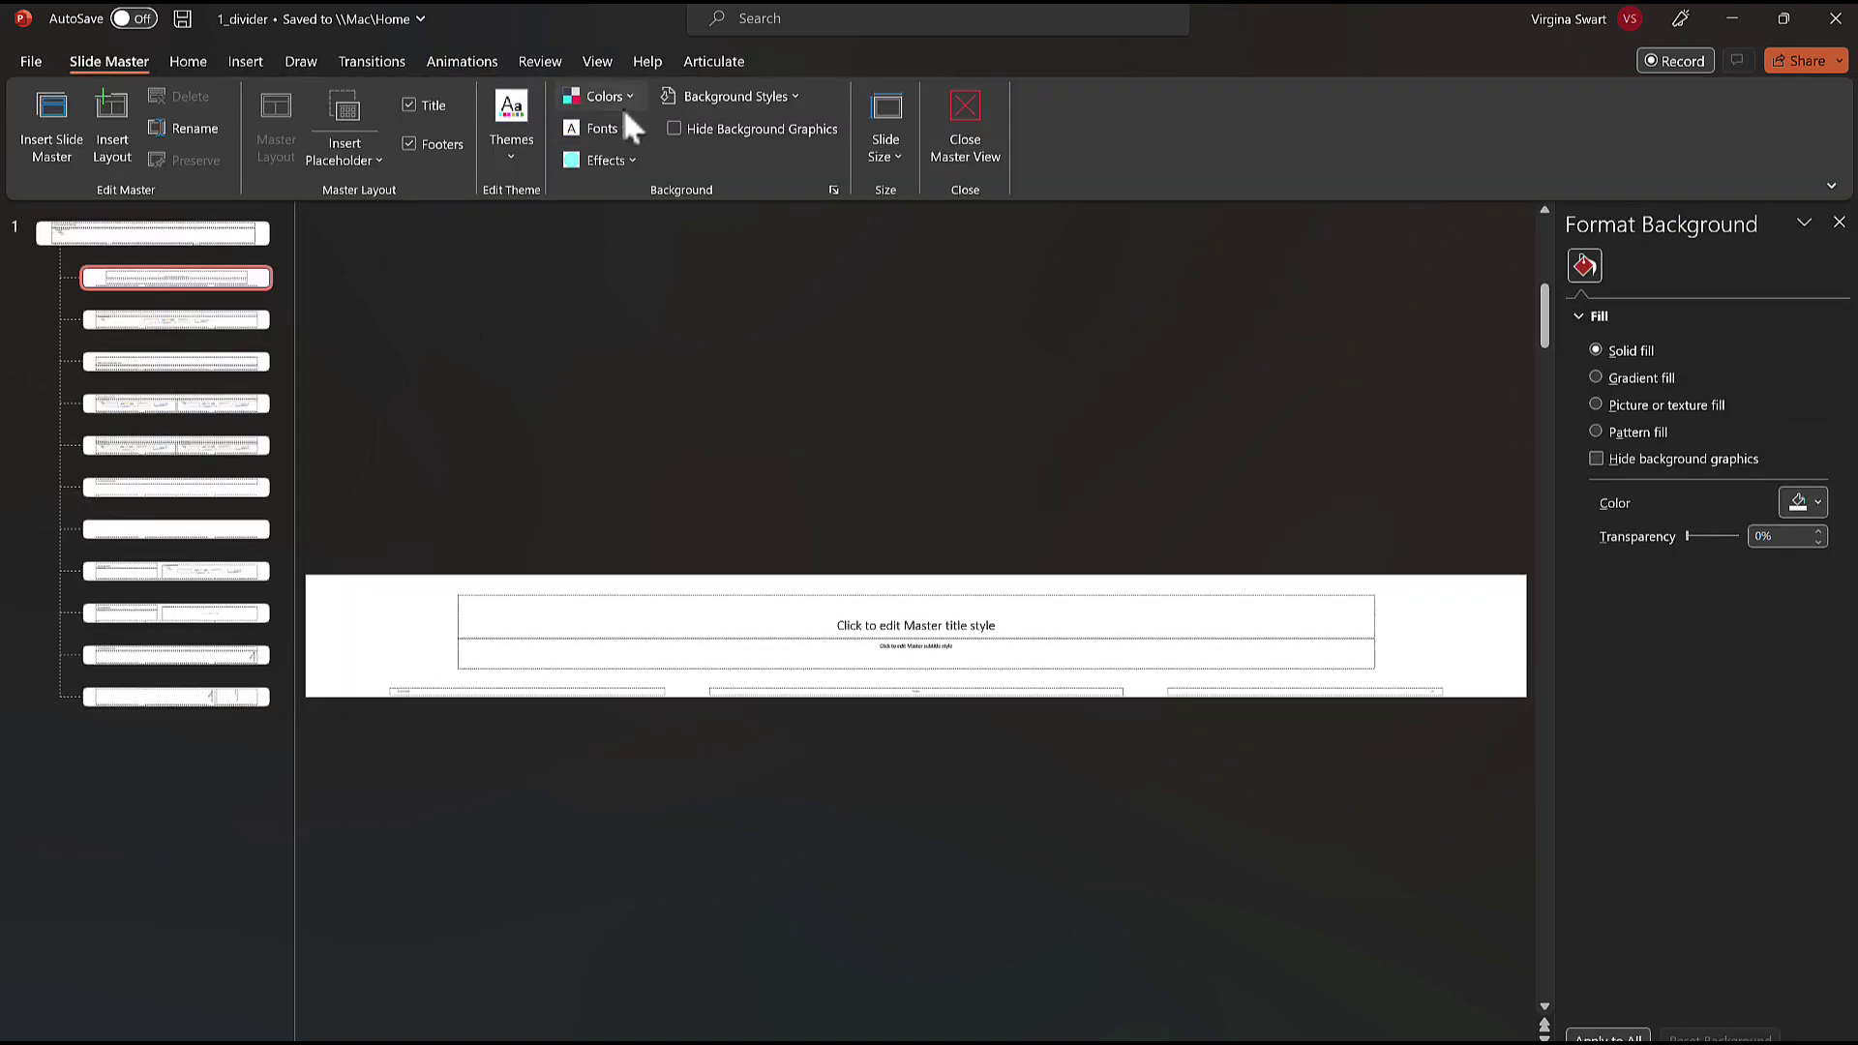
pyautogui.click(623, 95)
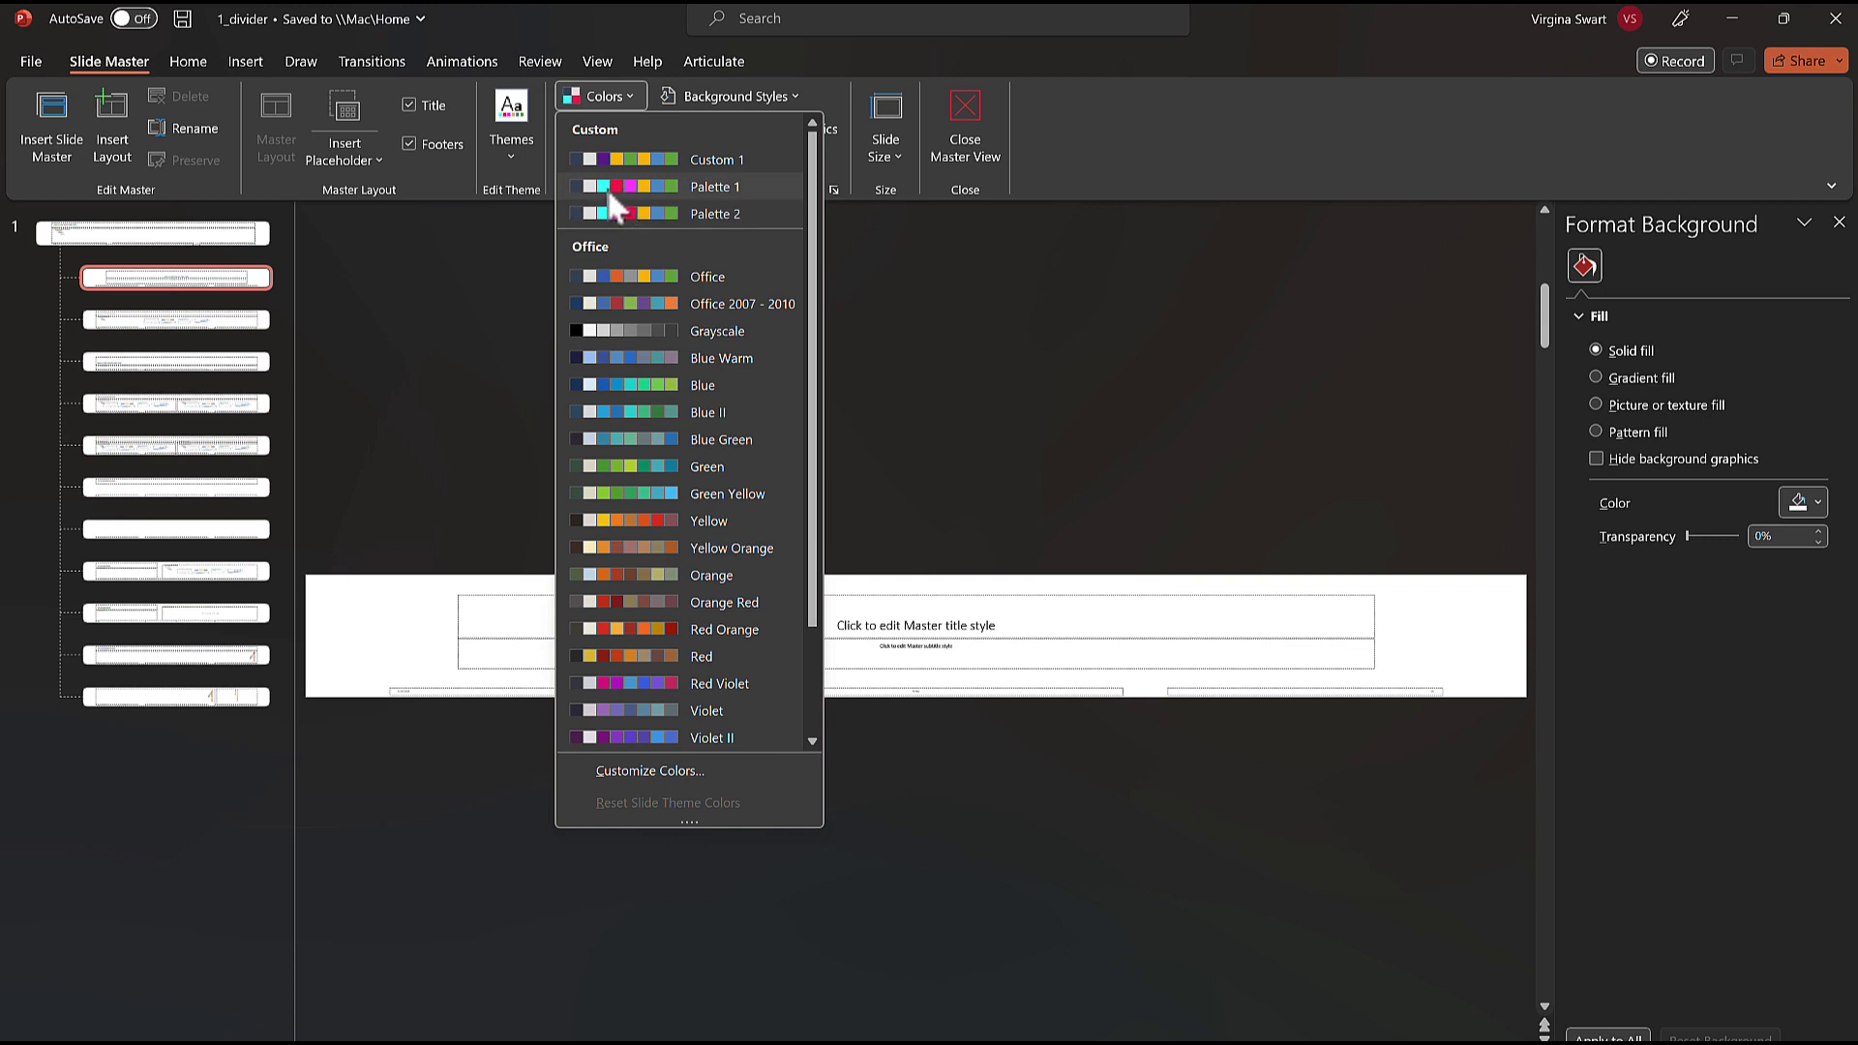
pyautogui.click(971, 113)
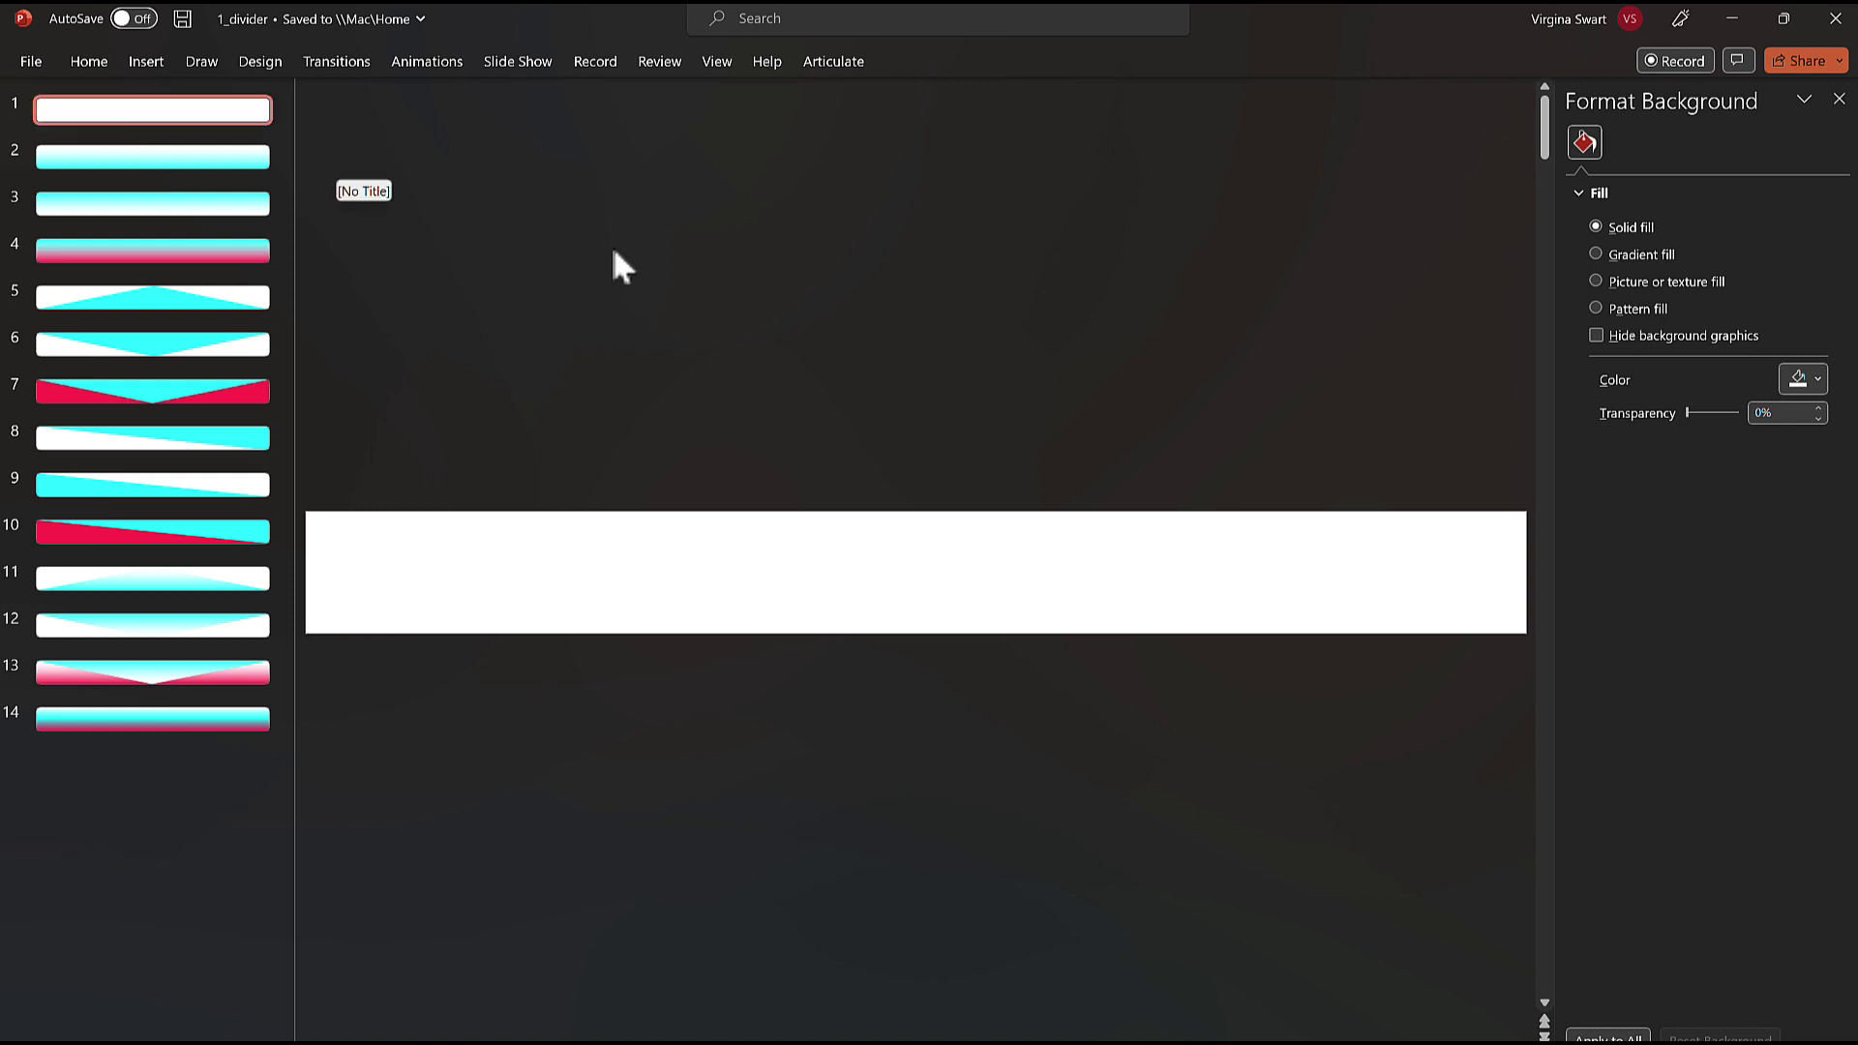
# Open Format Background for slide 2 and inspect its cyan gradient's 100% end stop
pyautogui.click(239, 164)
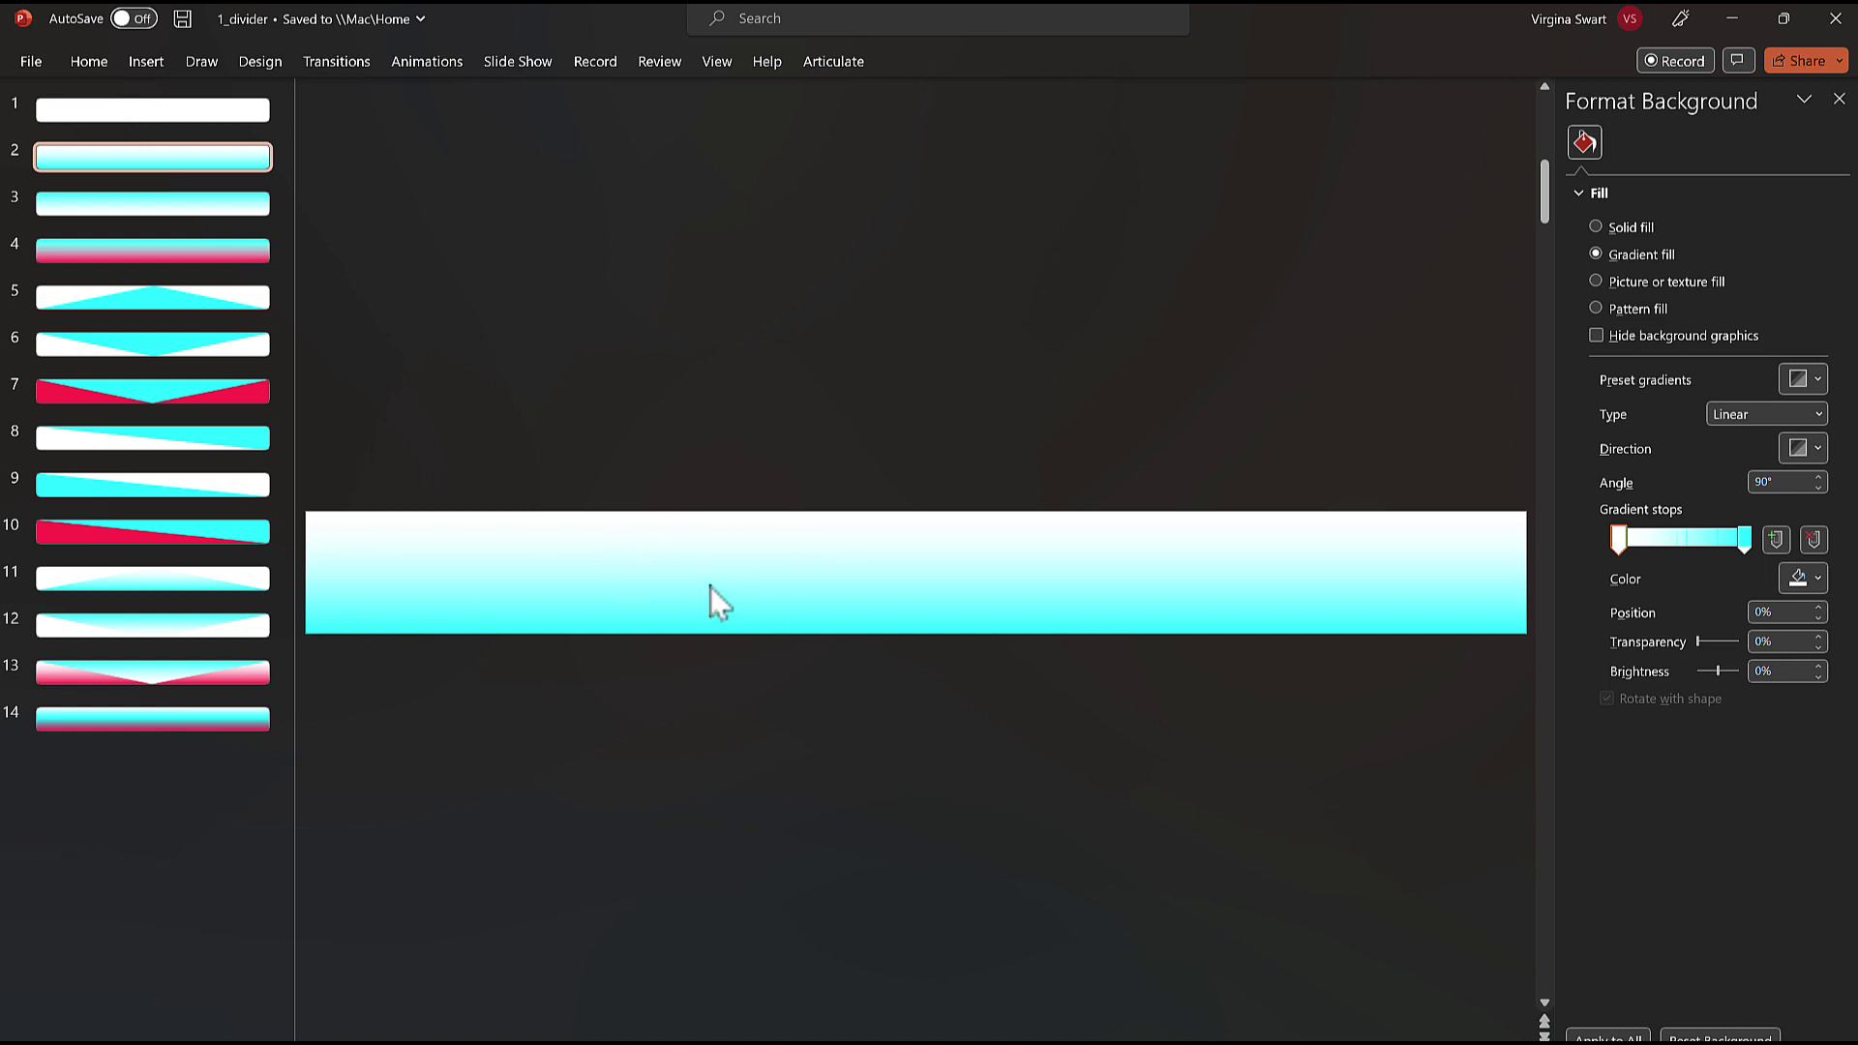
pyautogui.rightClick(712, 554)
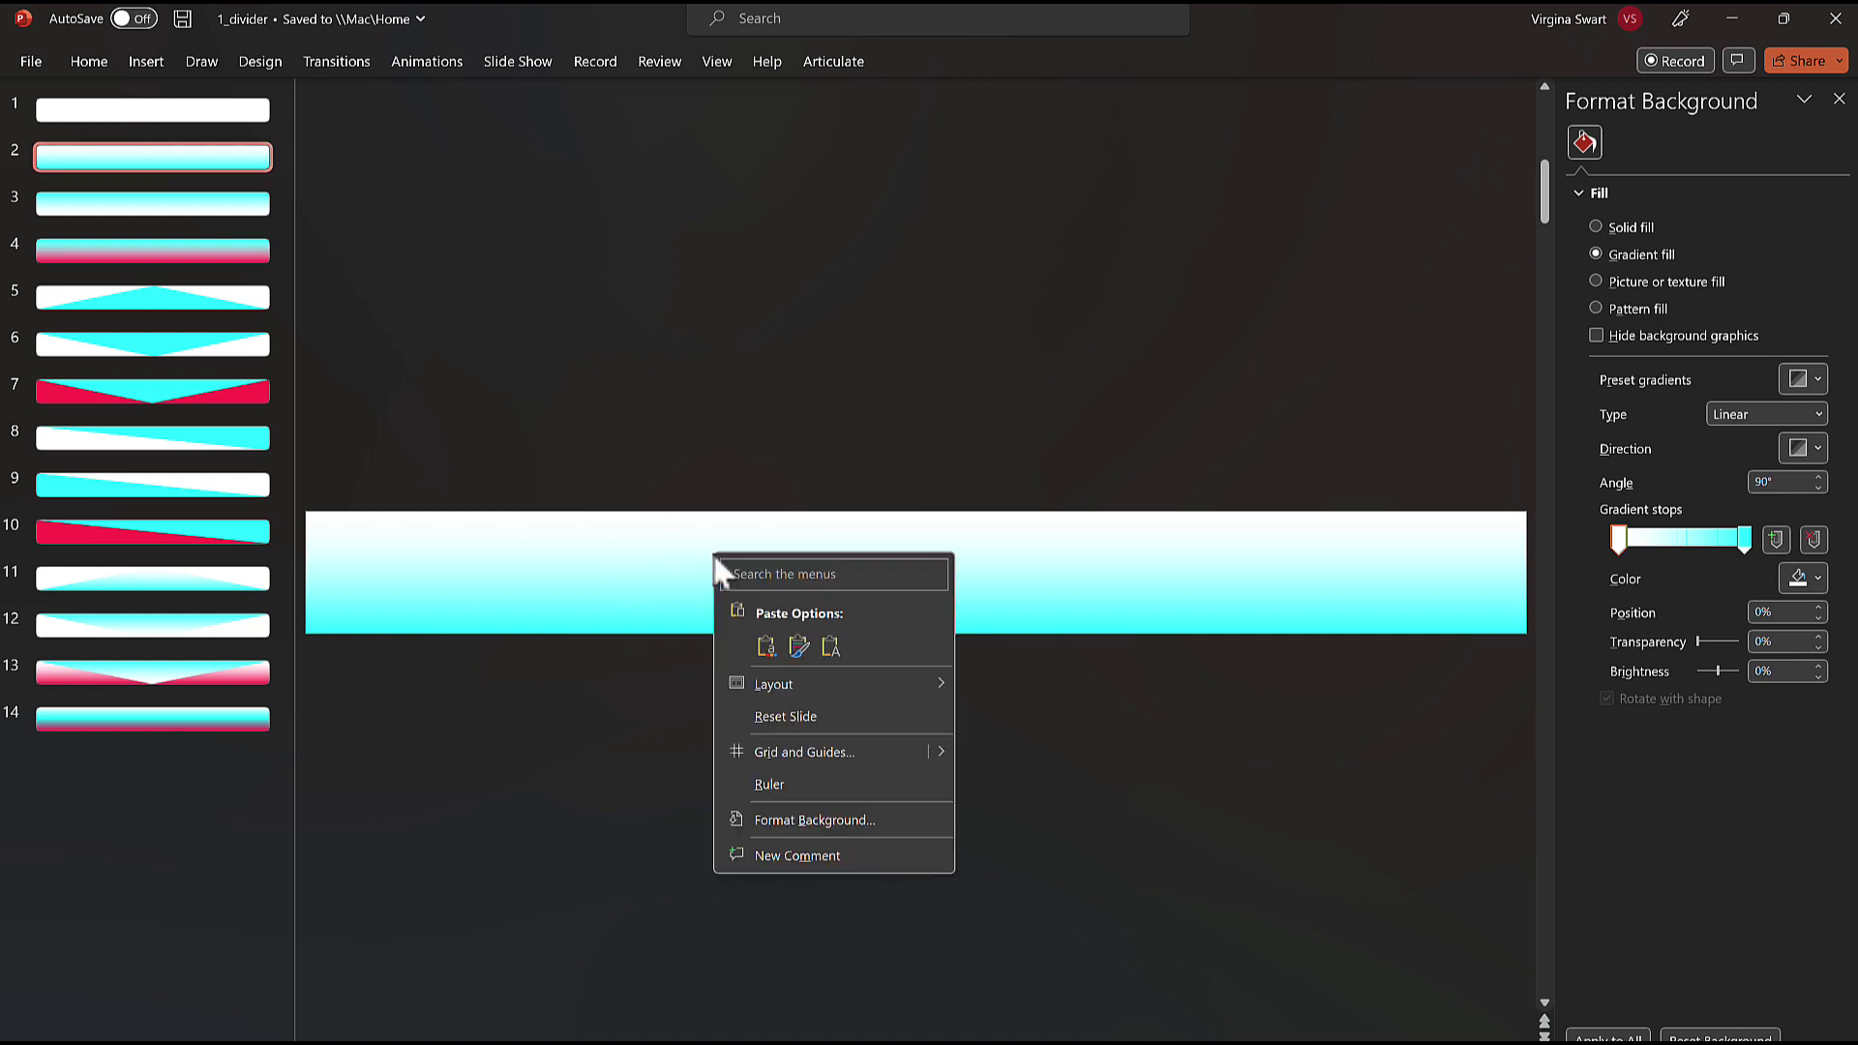
pyautogui.click(881, 822)
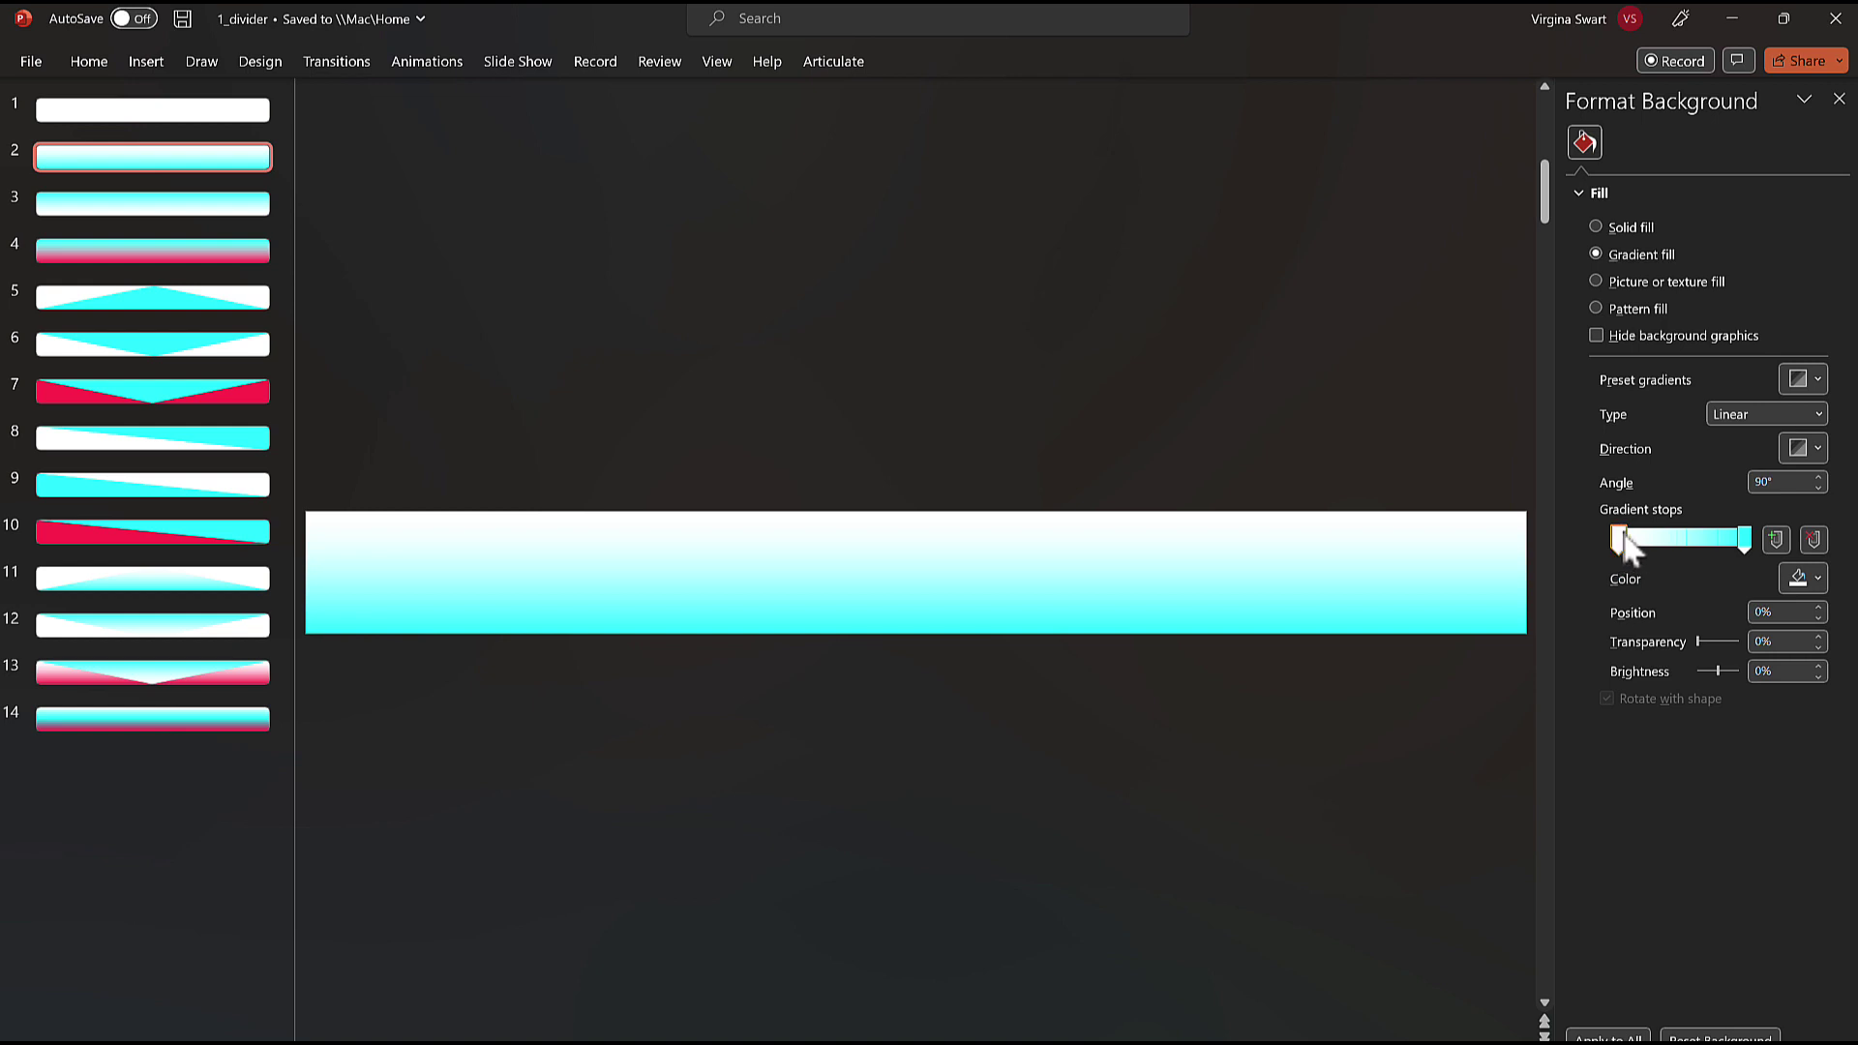
pyautogui.click(1747, 540)
# Review slide 3's cyan-to-white gradient, slide 4's cyan-to-red gradient and slide 5's triangle divider
pyautogui.click(182, 208)
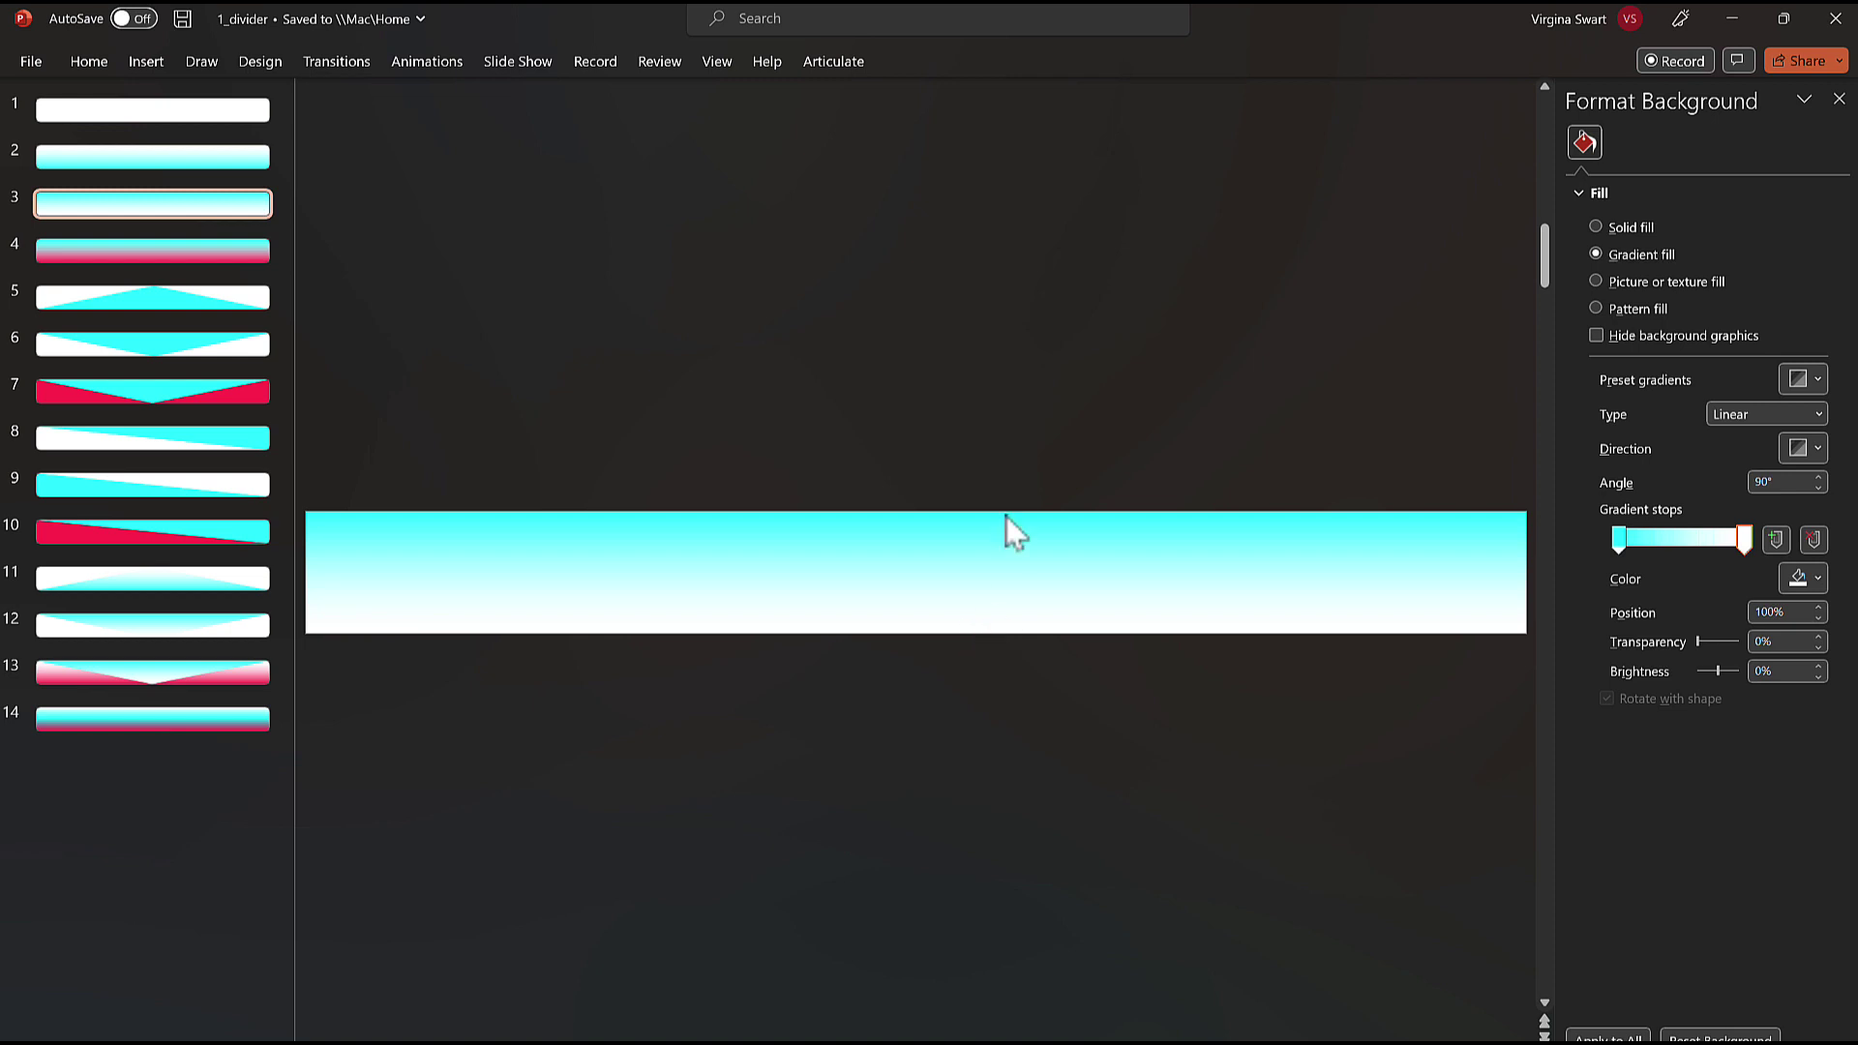
pyautogui.click(250, 259)
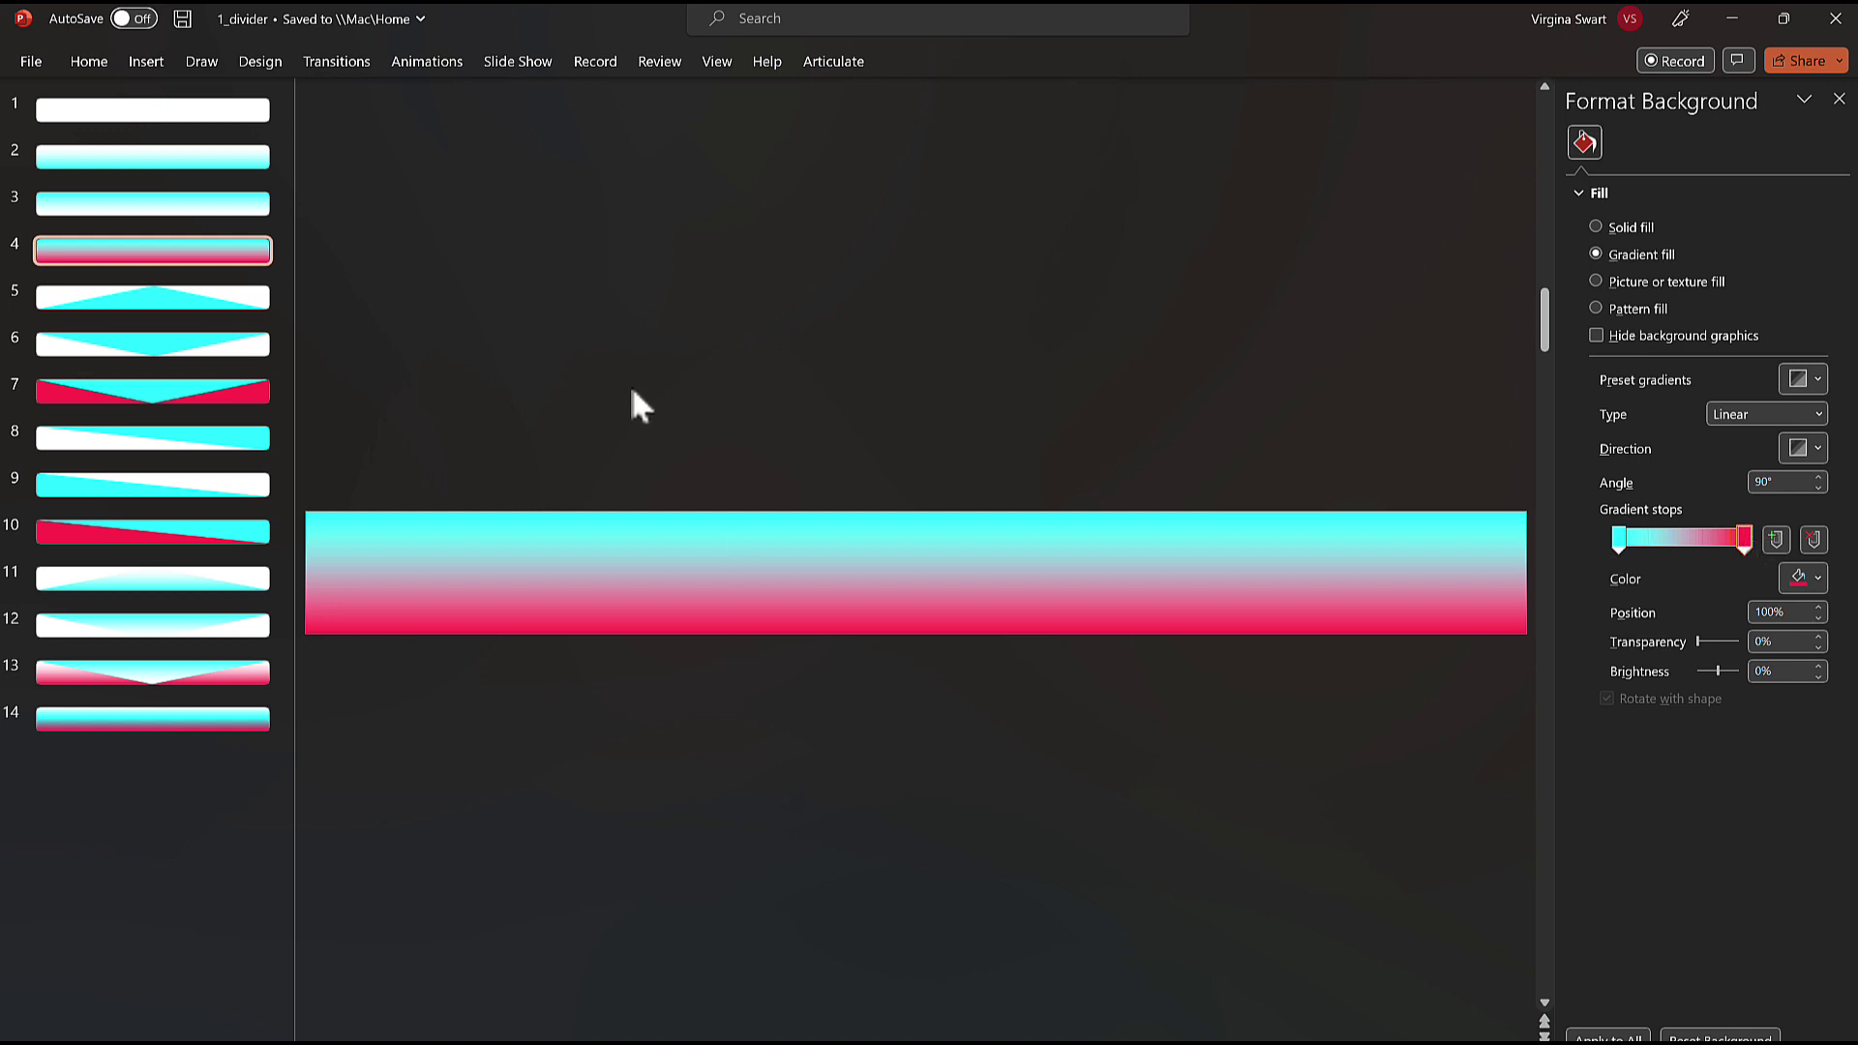
pyautogui.click(193, 308)
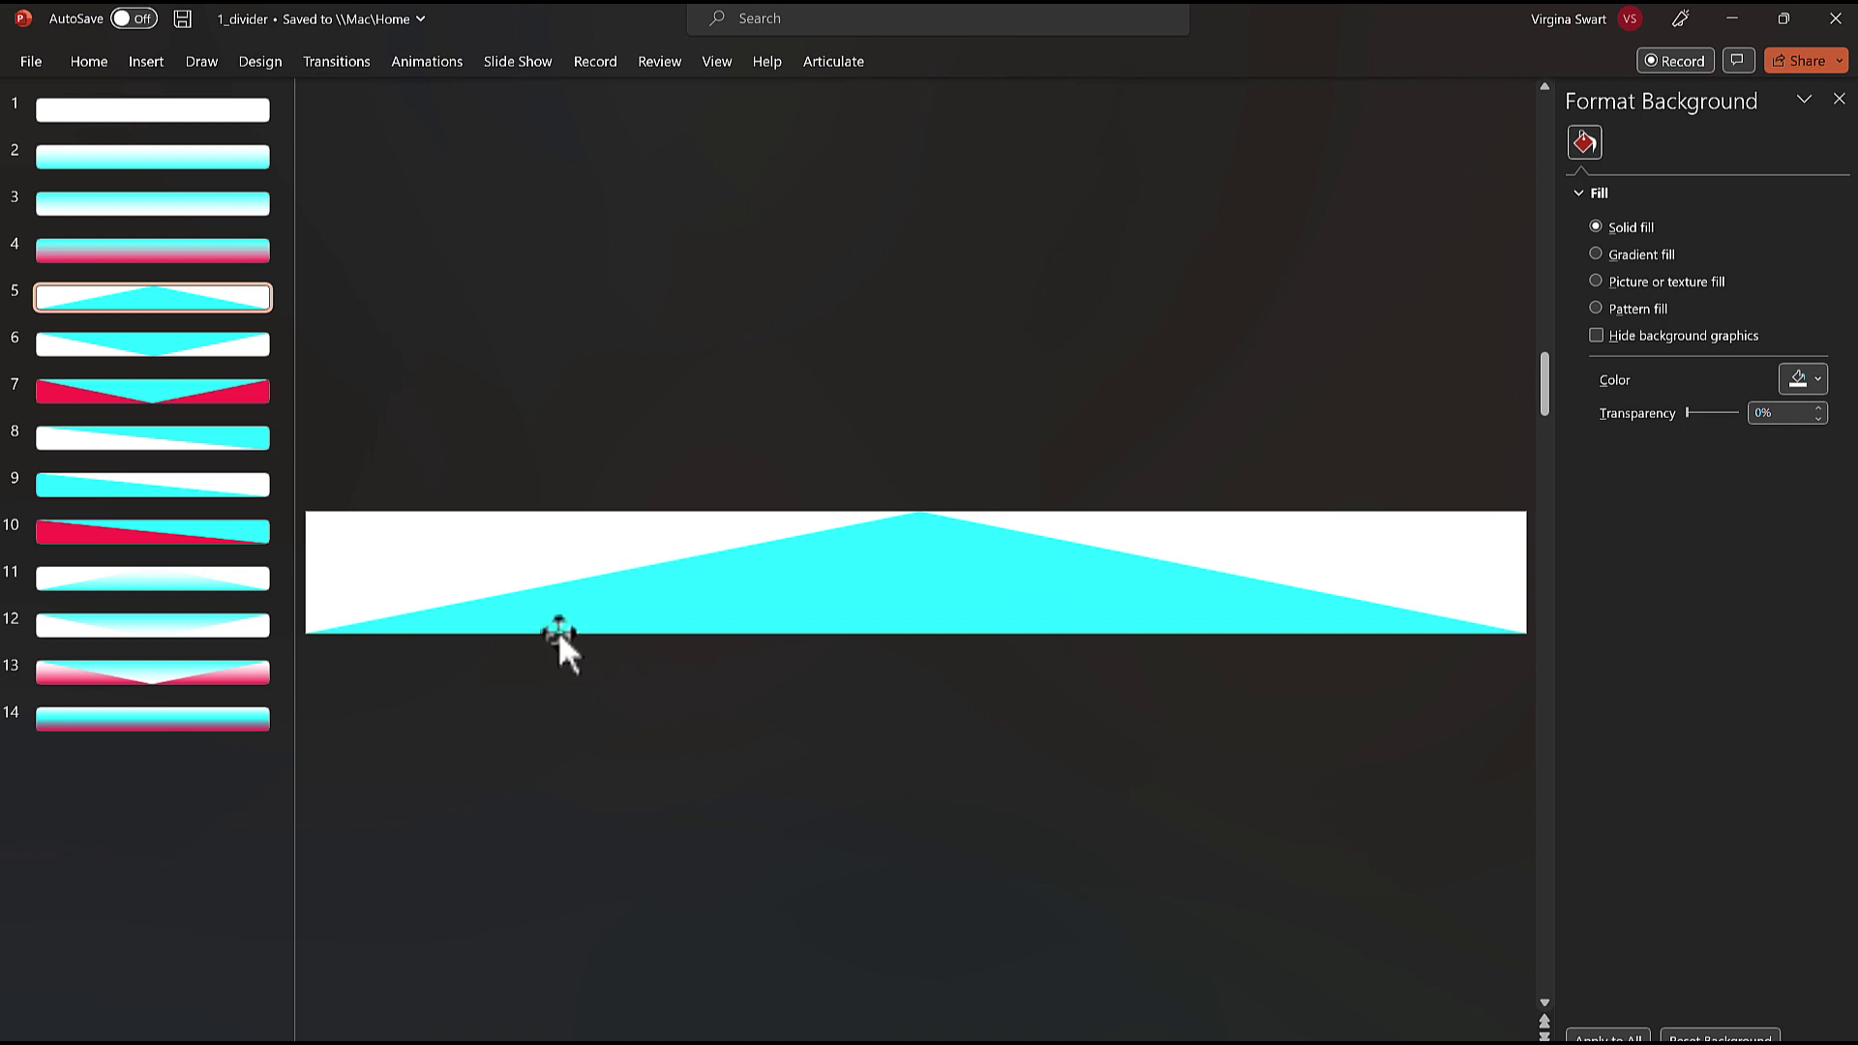
pyautogui.click(946, 561)
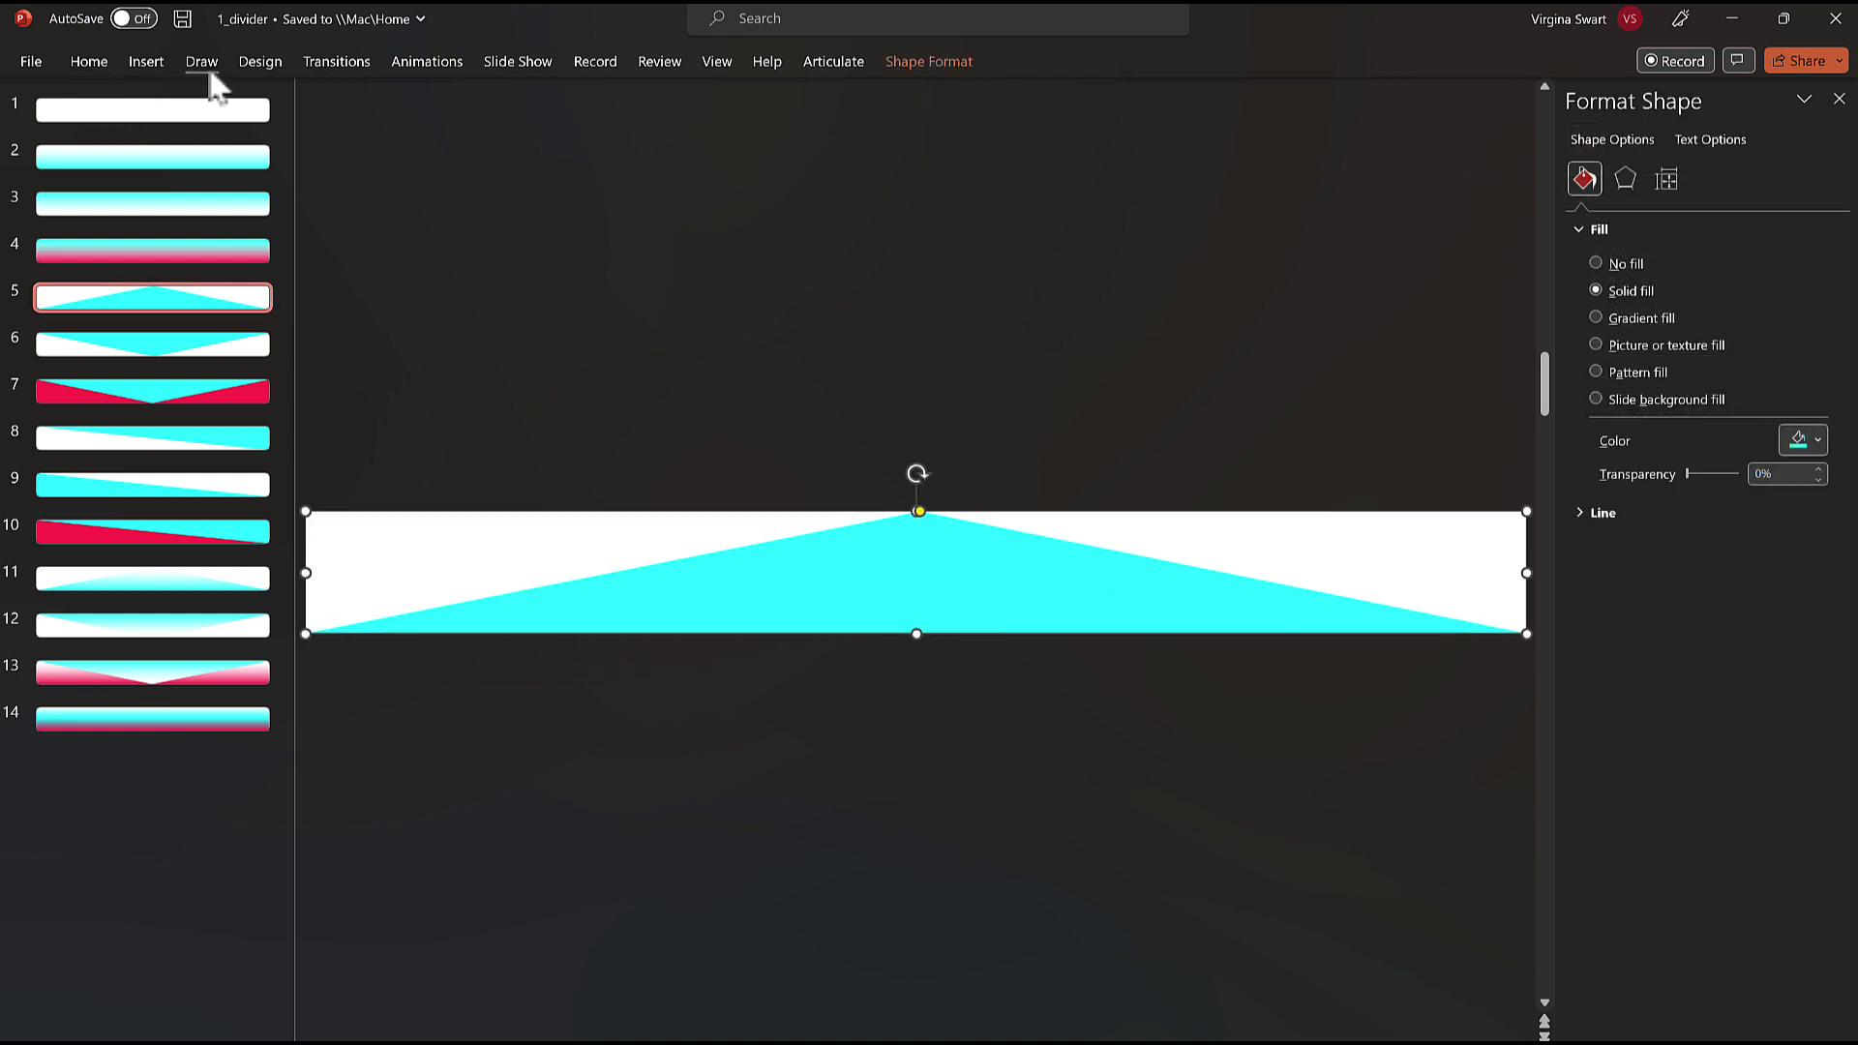
pyautogui.click(147, 63)
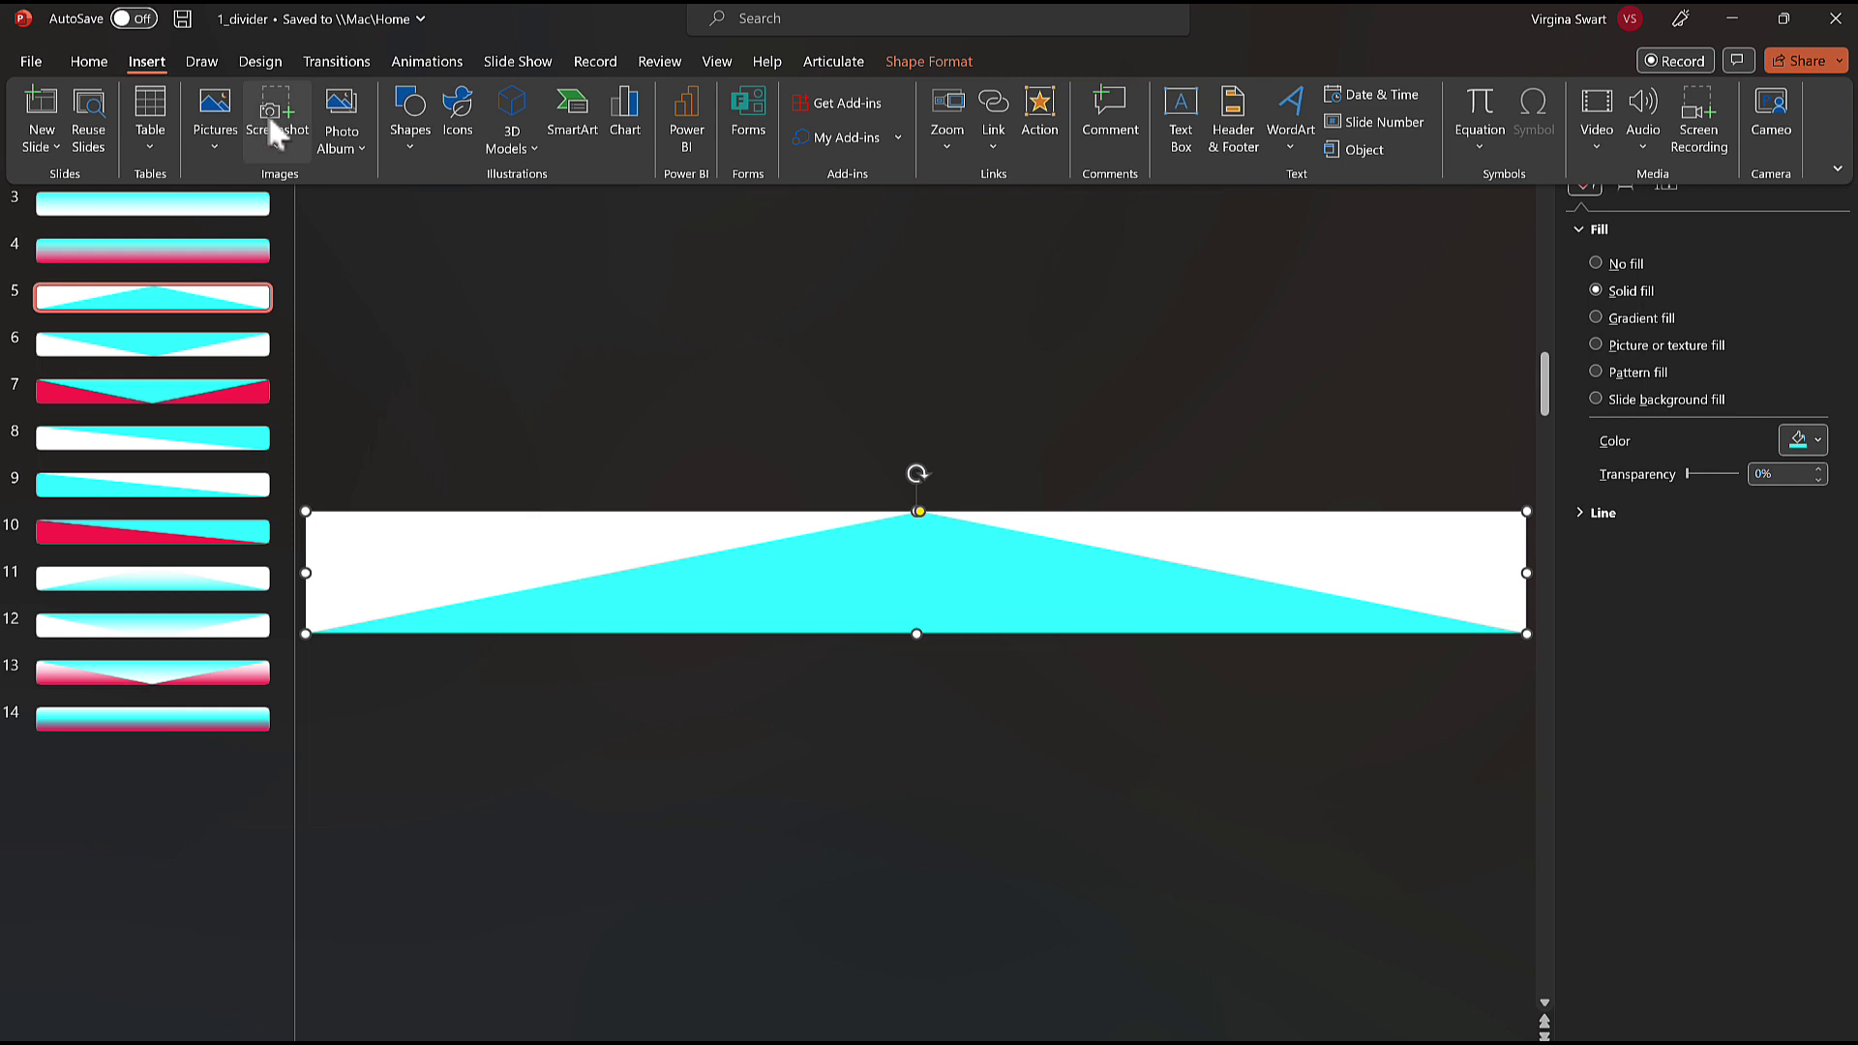
pyautogui.click(415, 124)
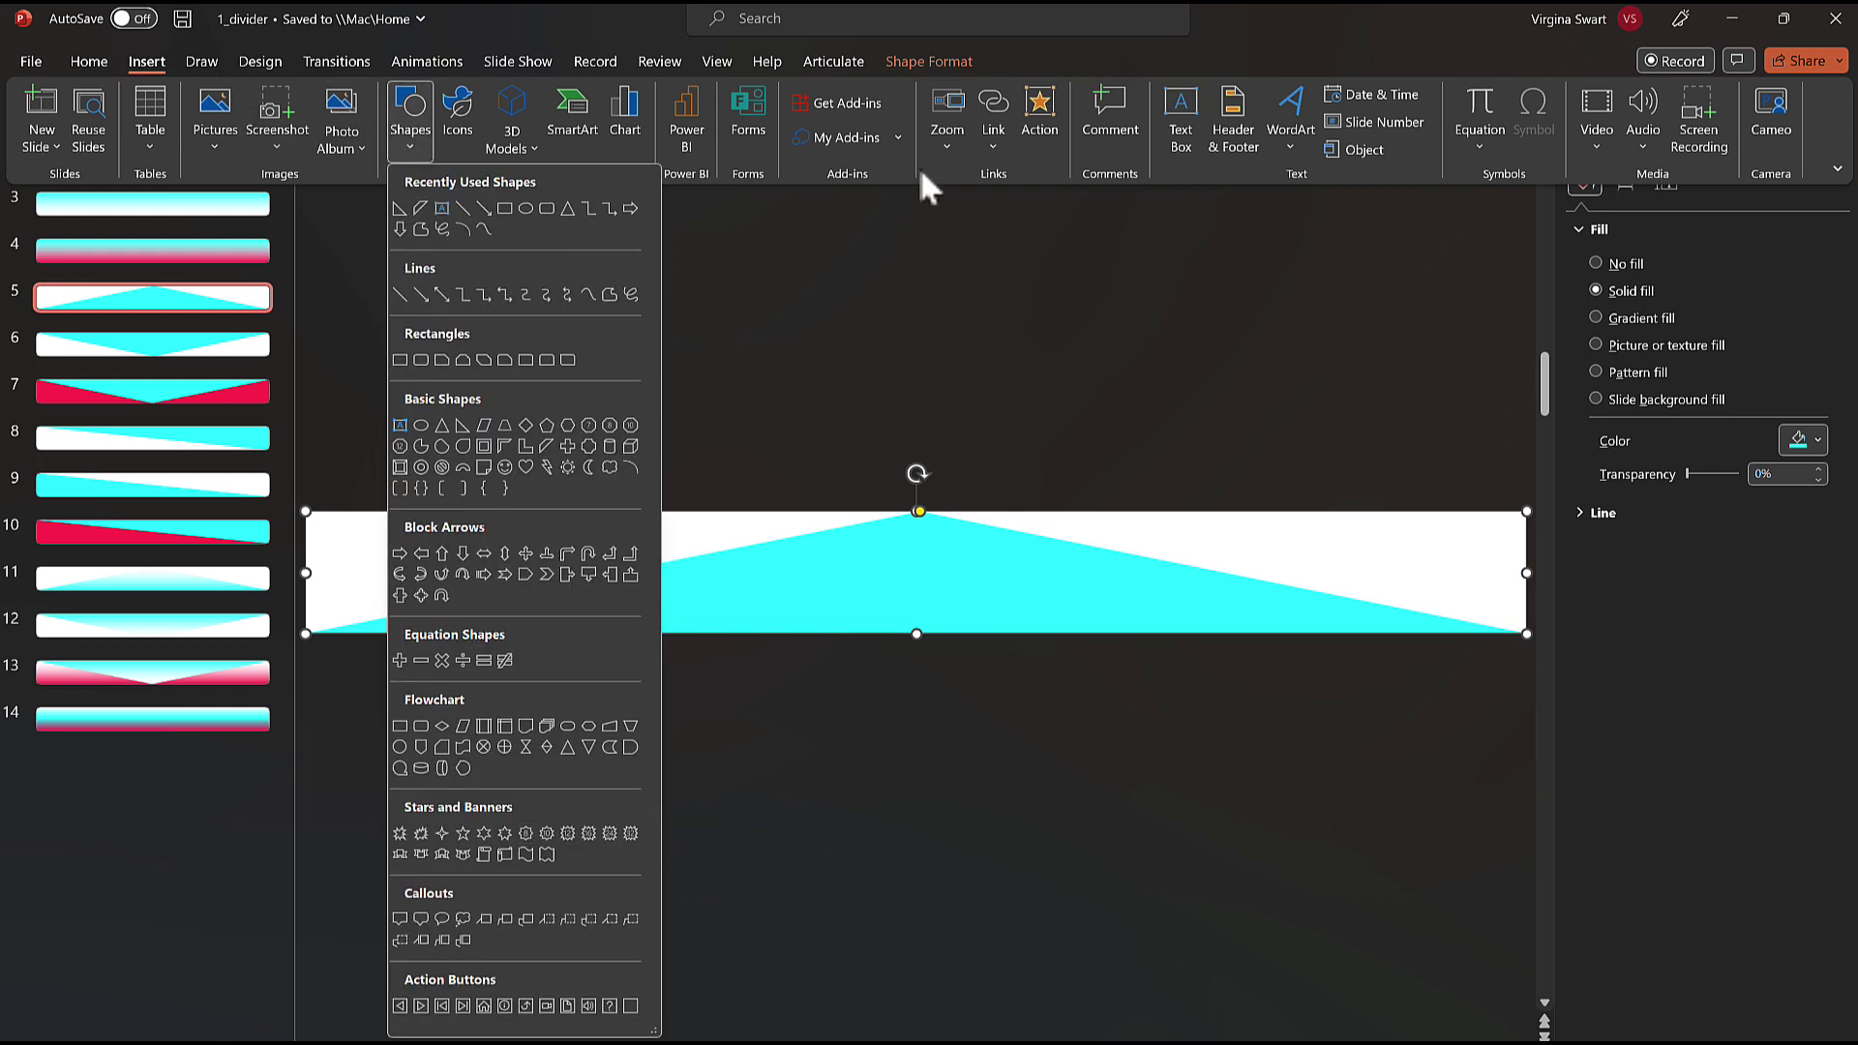
pyautogui.click(849, 333)
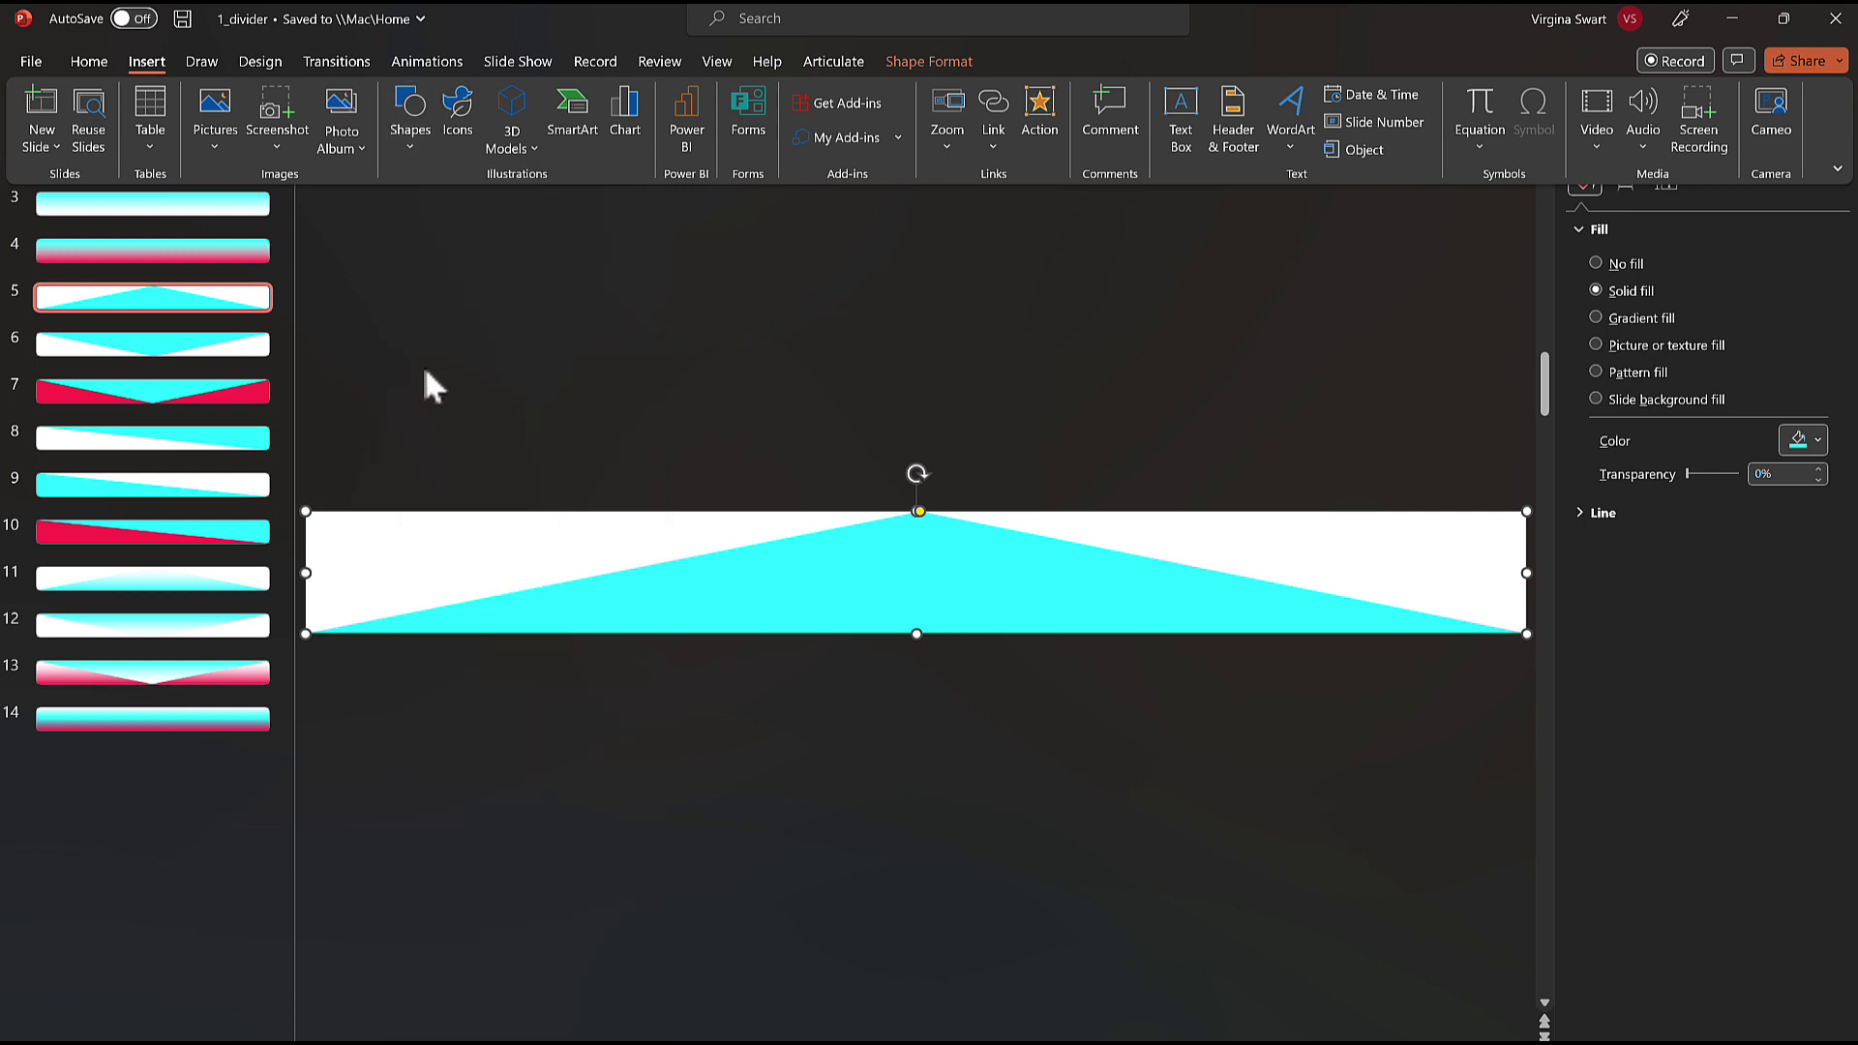
pyautogui.scroll(2, 426, 373)
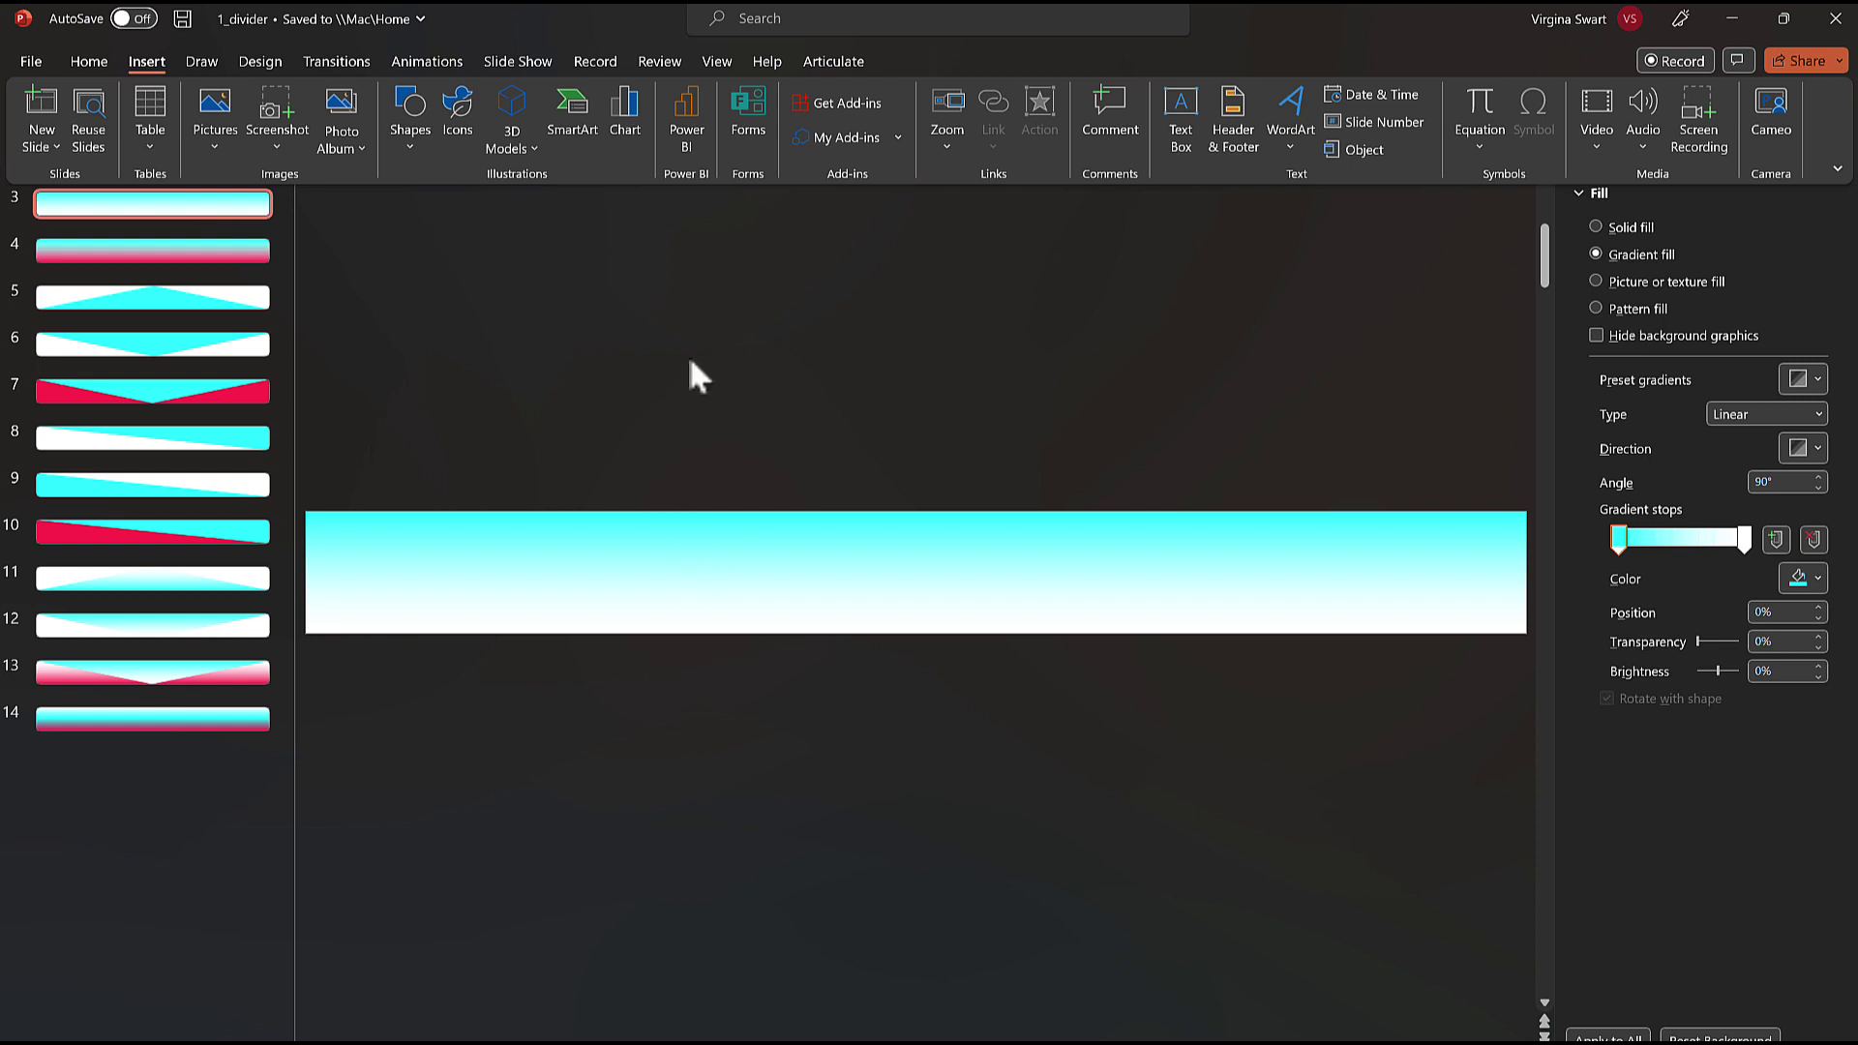
pyautogui.click(237, 306)
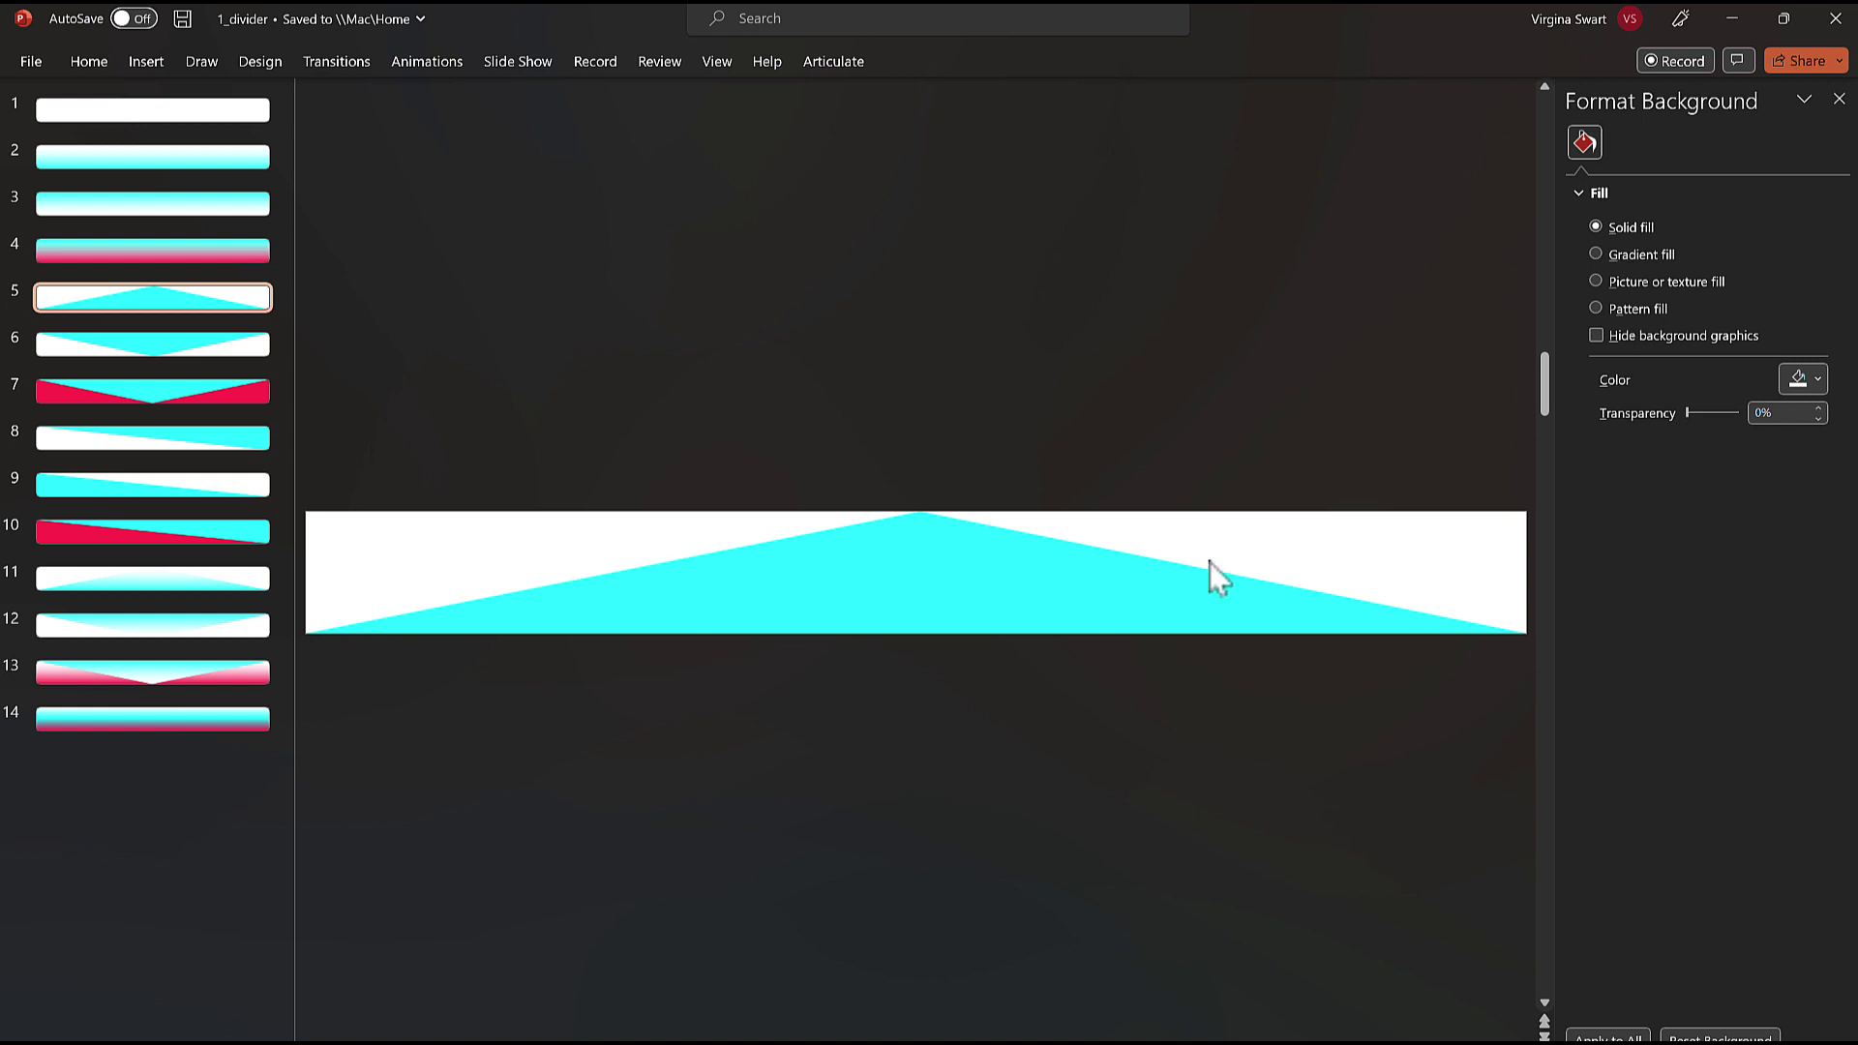
# Check slide 6's cyan triangle is rotated 180° at 15 × 1.5 inches in Size & Properties
pyautogui.click(178, 347)
pyautogui.click(916, 580)
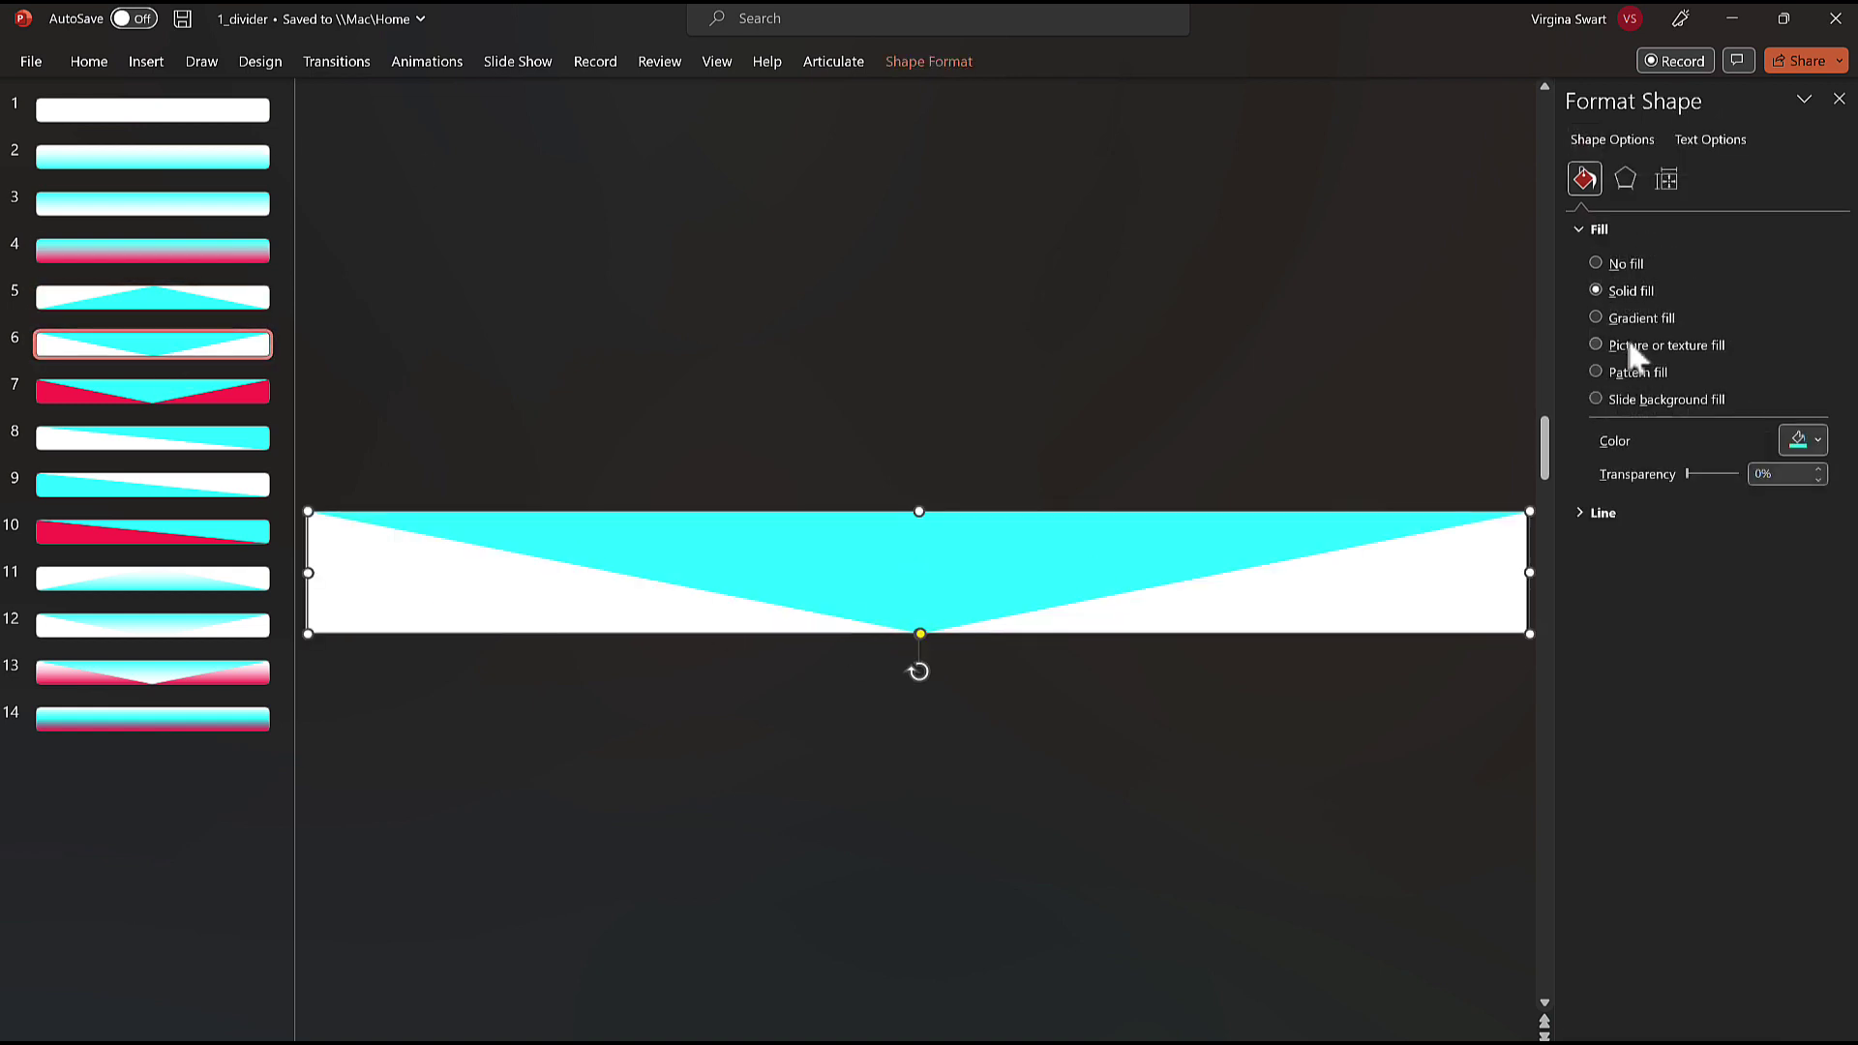
pyautogui.click(1666, 181)
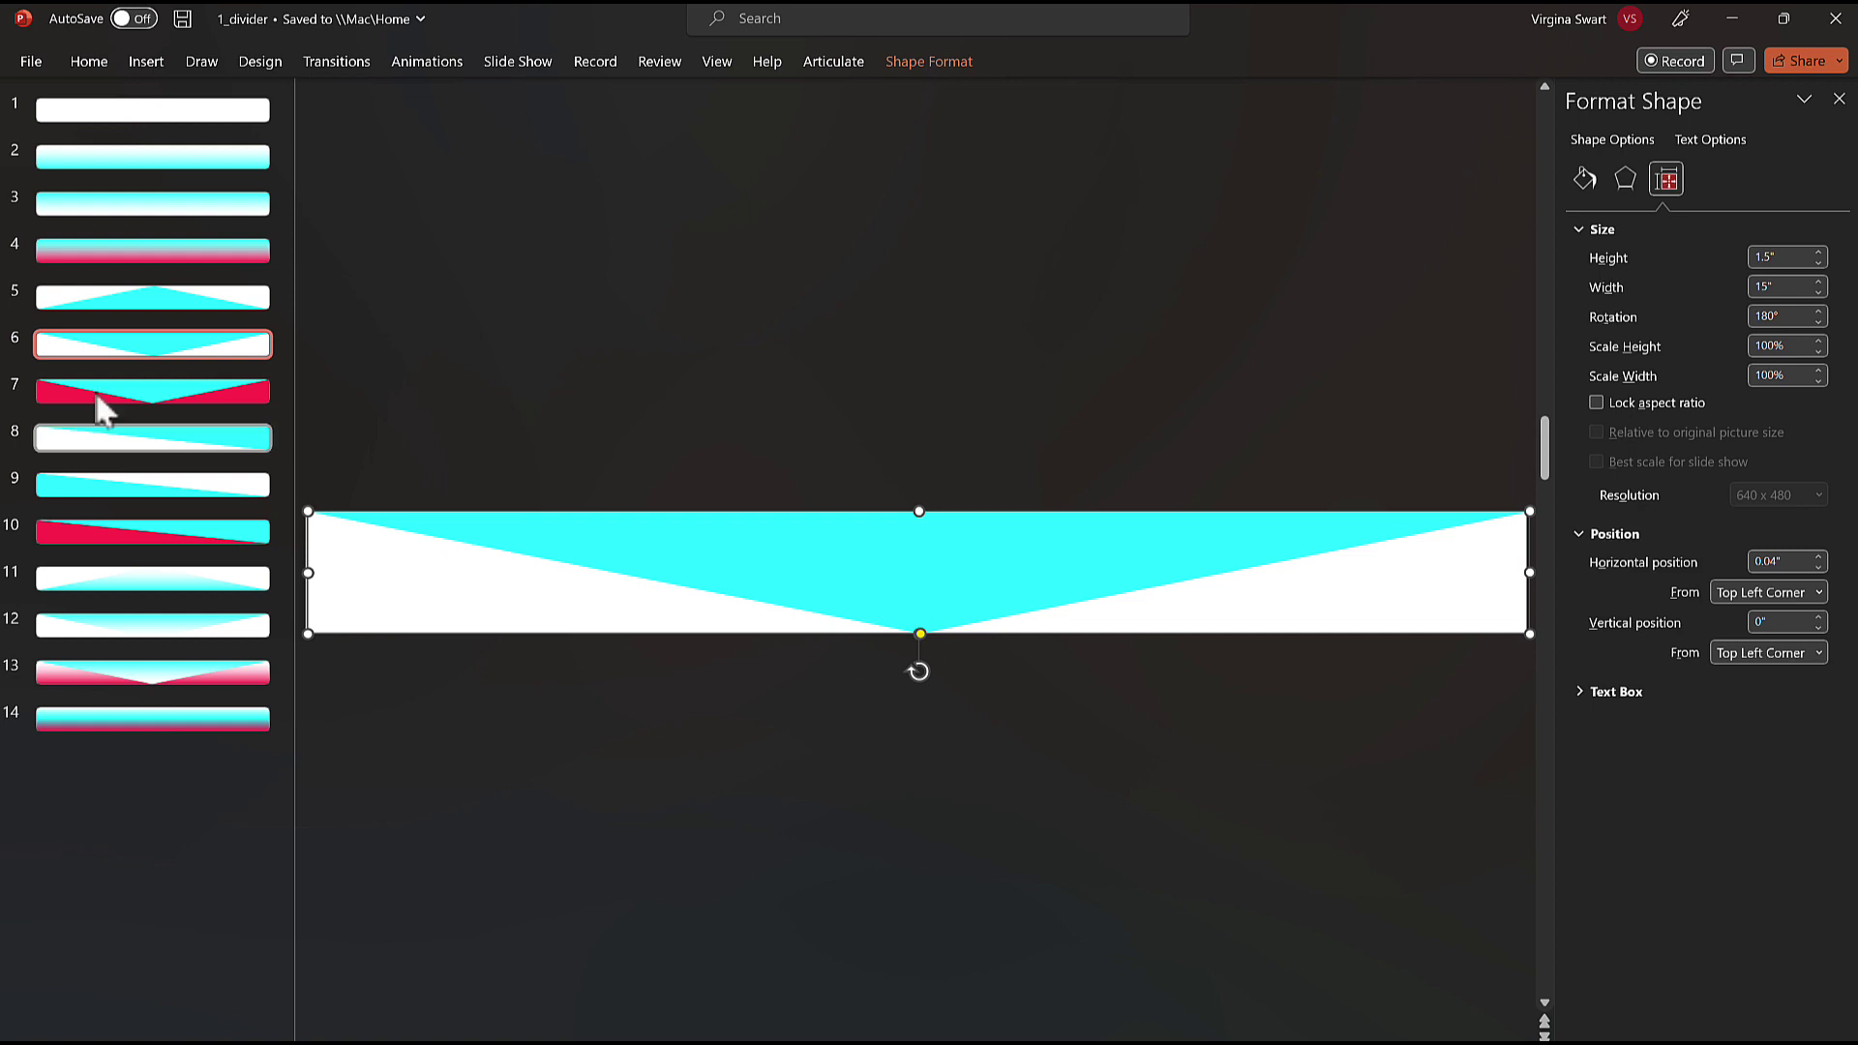
pyautogui.click(137, 396)
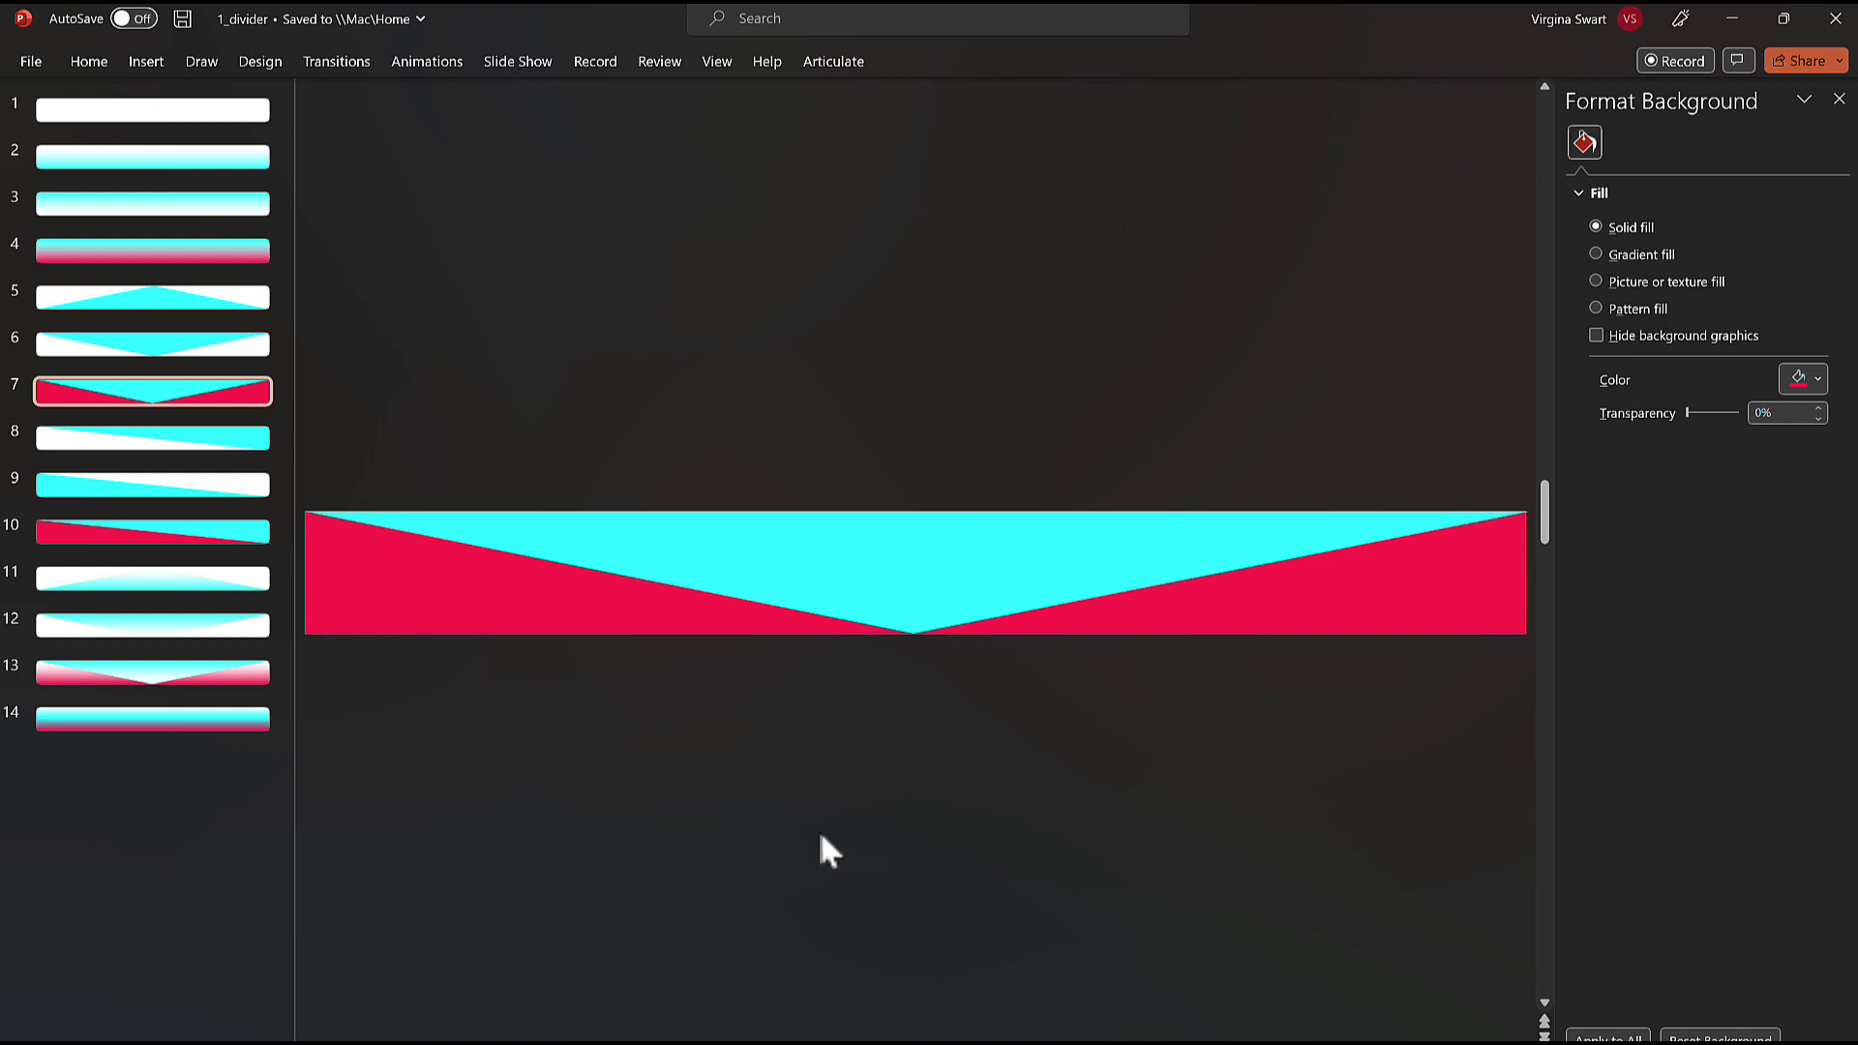
# Inspect the options for slide 7's cyan triangle, then move on to slide 8's diagonal divider
pyautogui.click(894, 551)
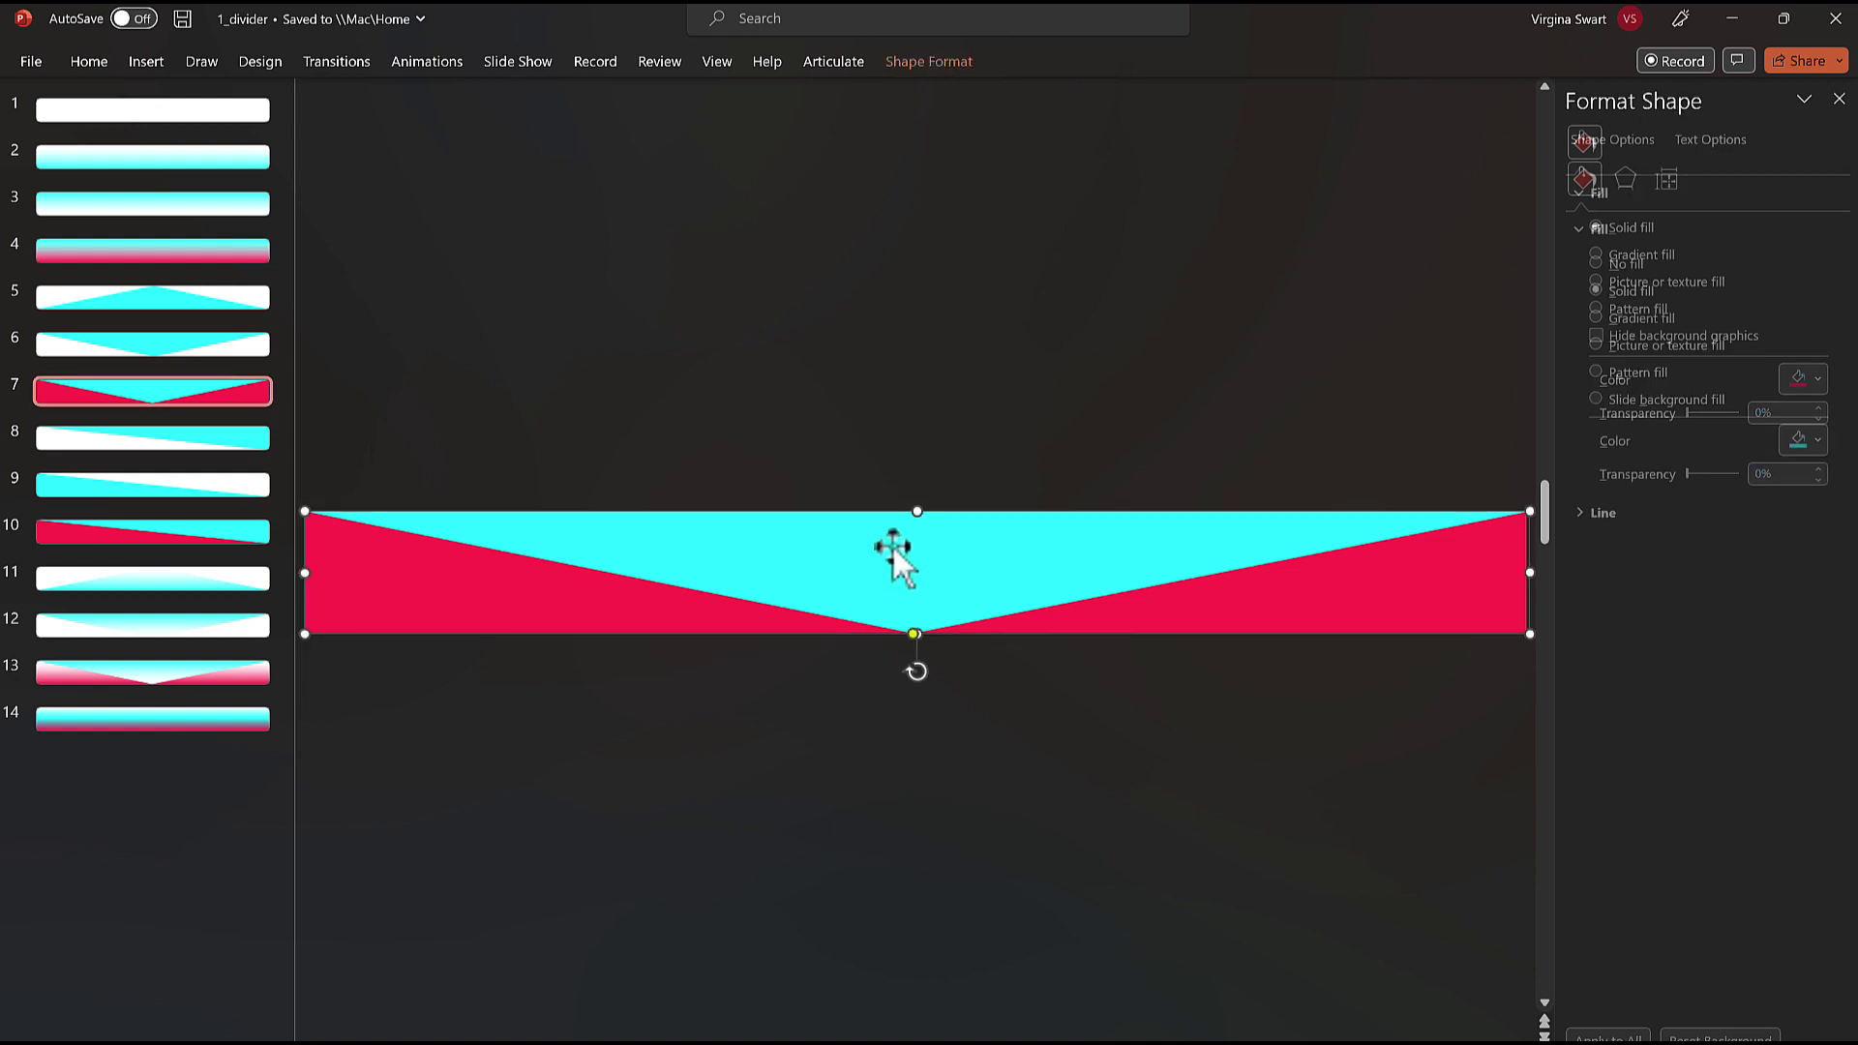
pyautogui.rightClick(895, 552)
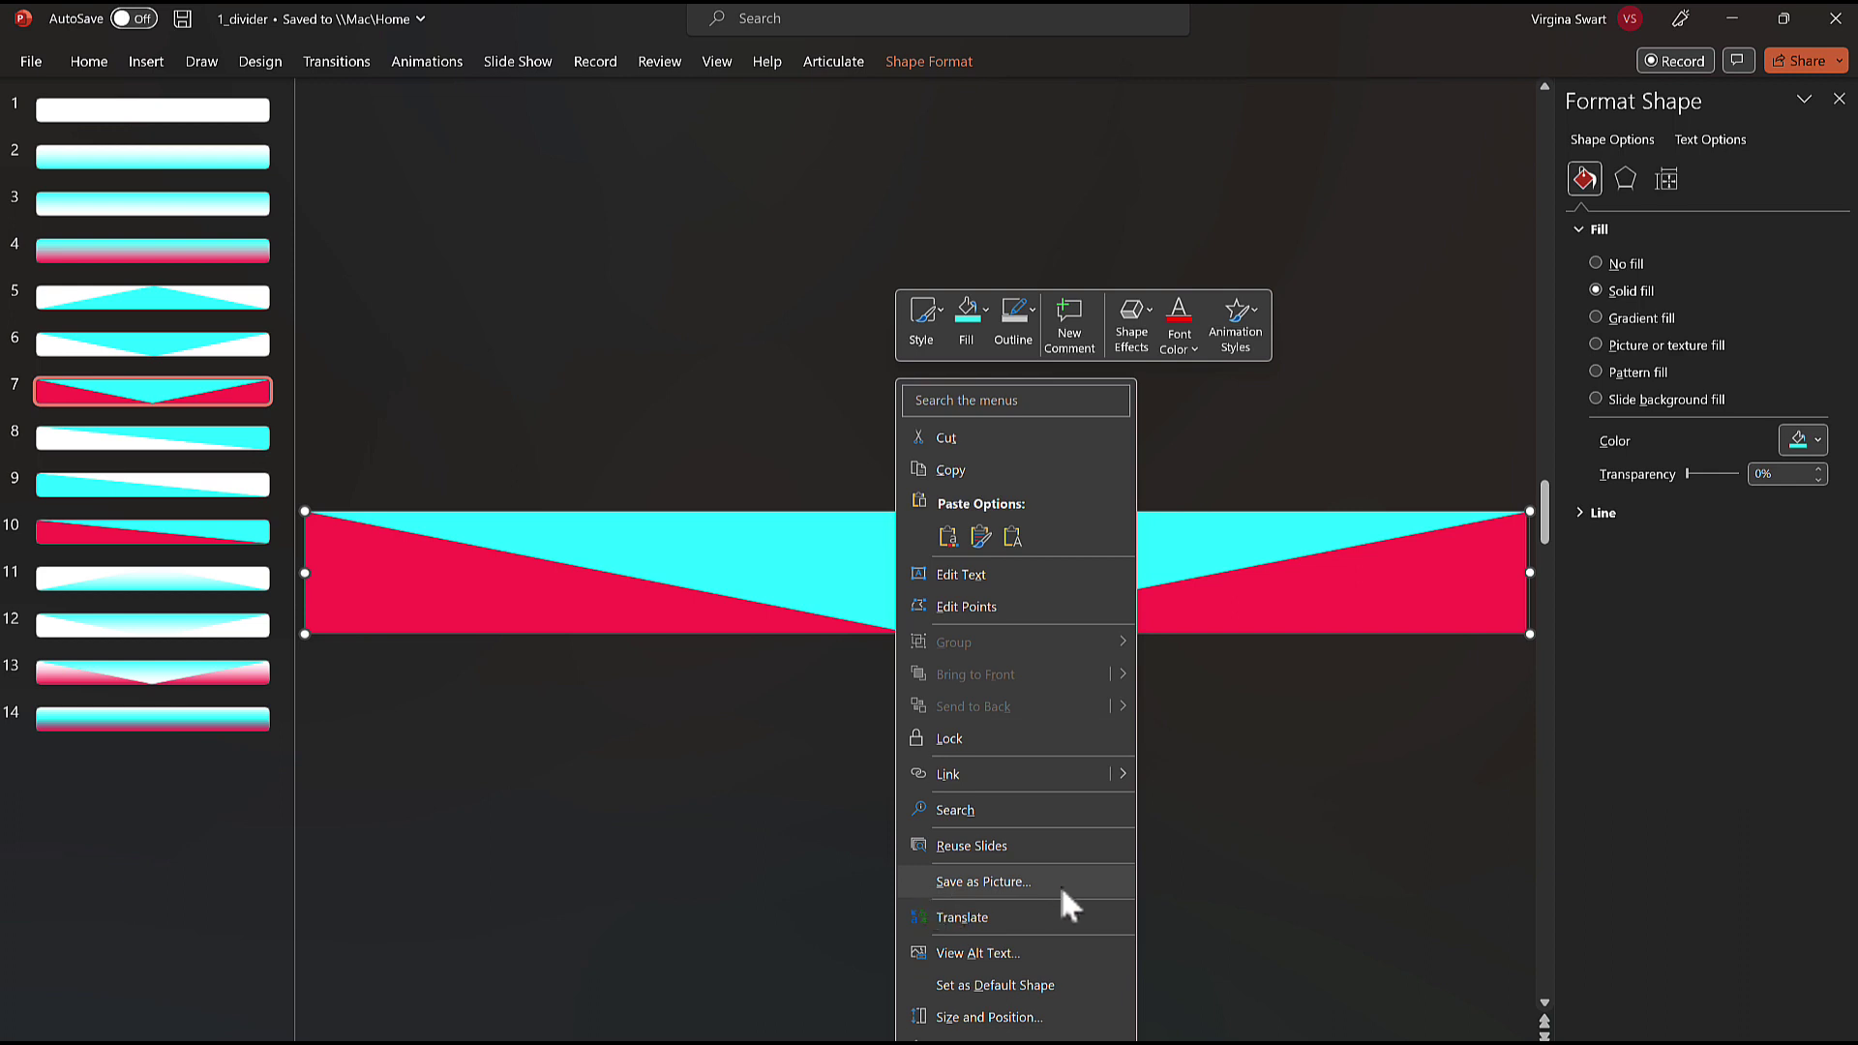
pyautogui.click(1501, 560)
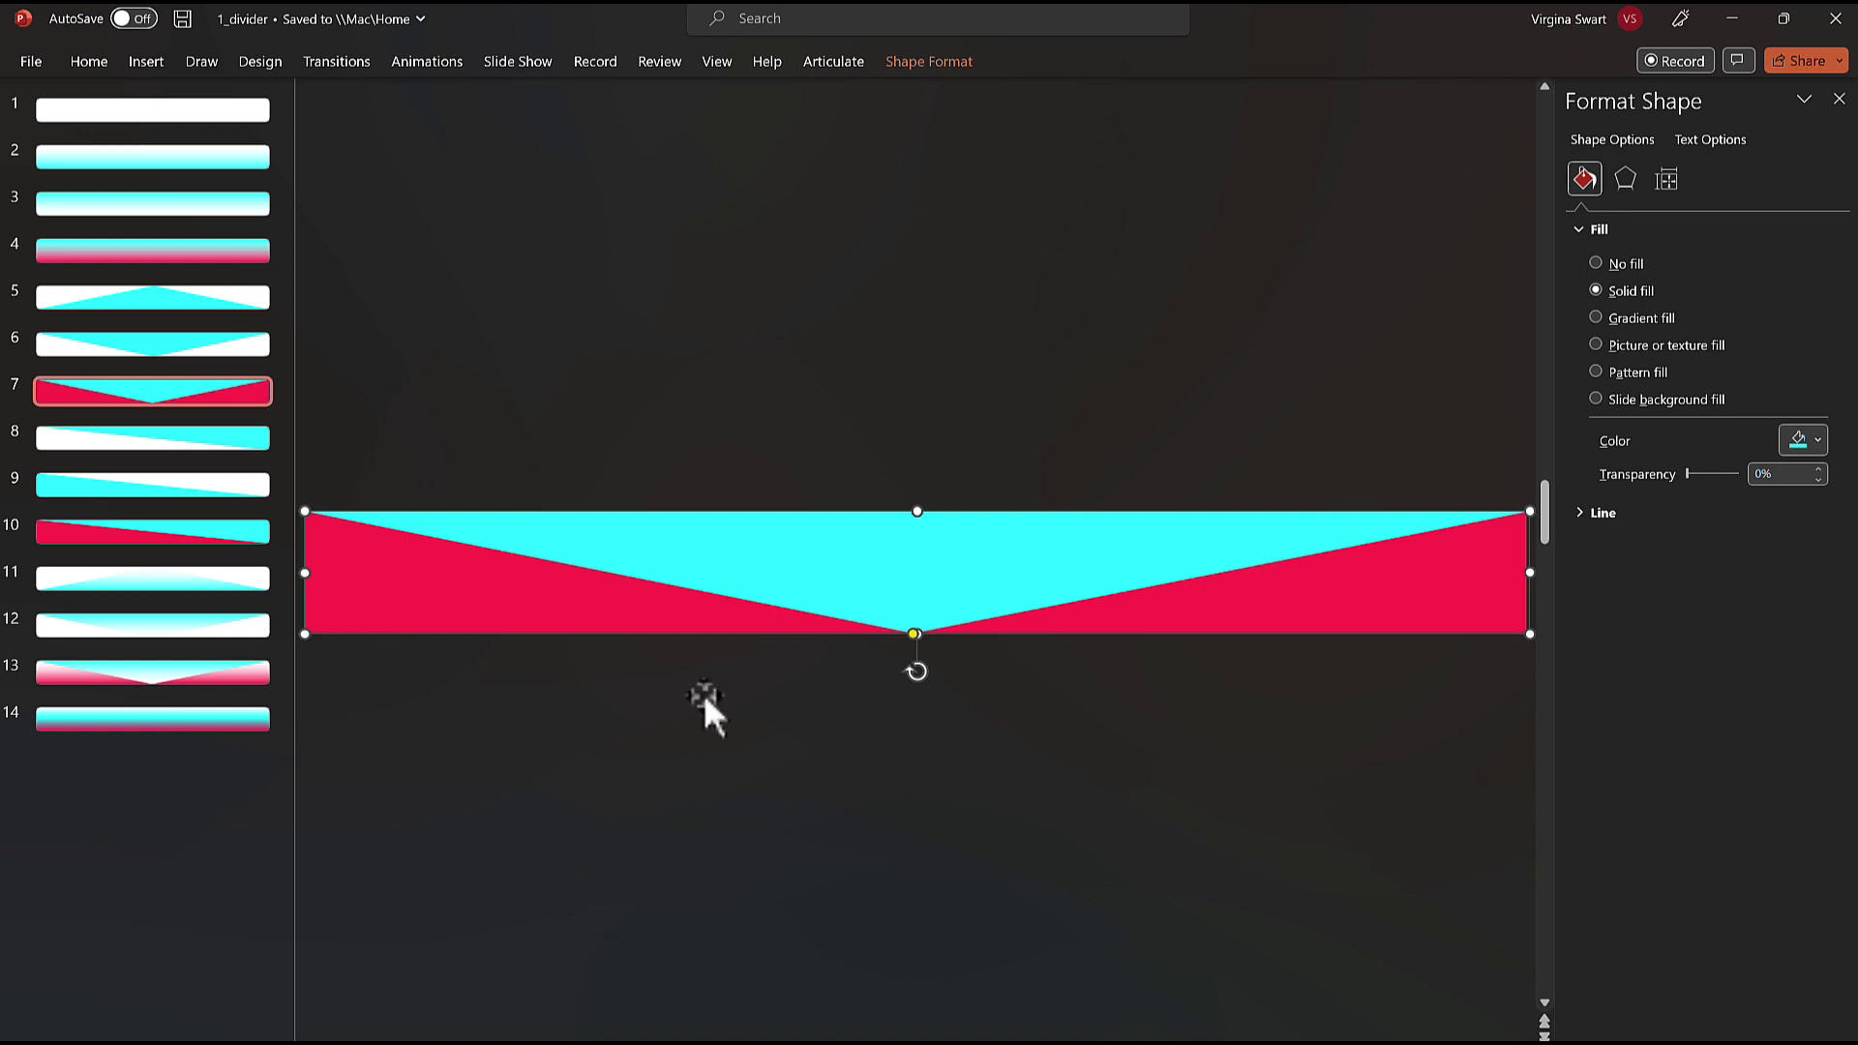
pyautogui.click(110, 455)
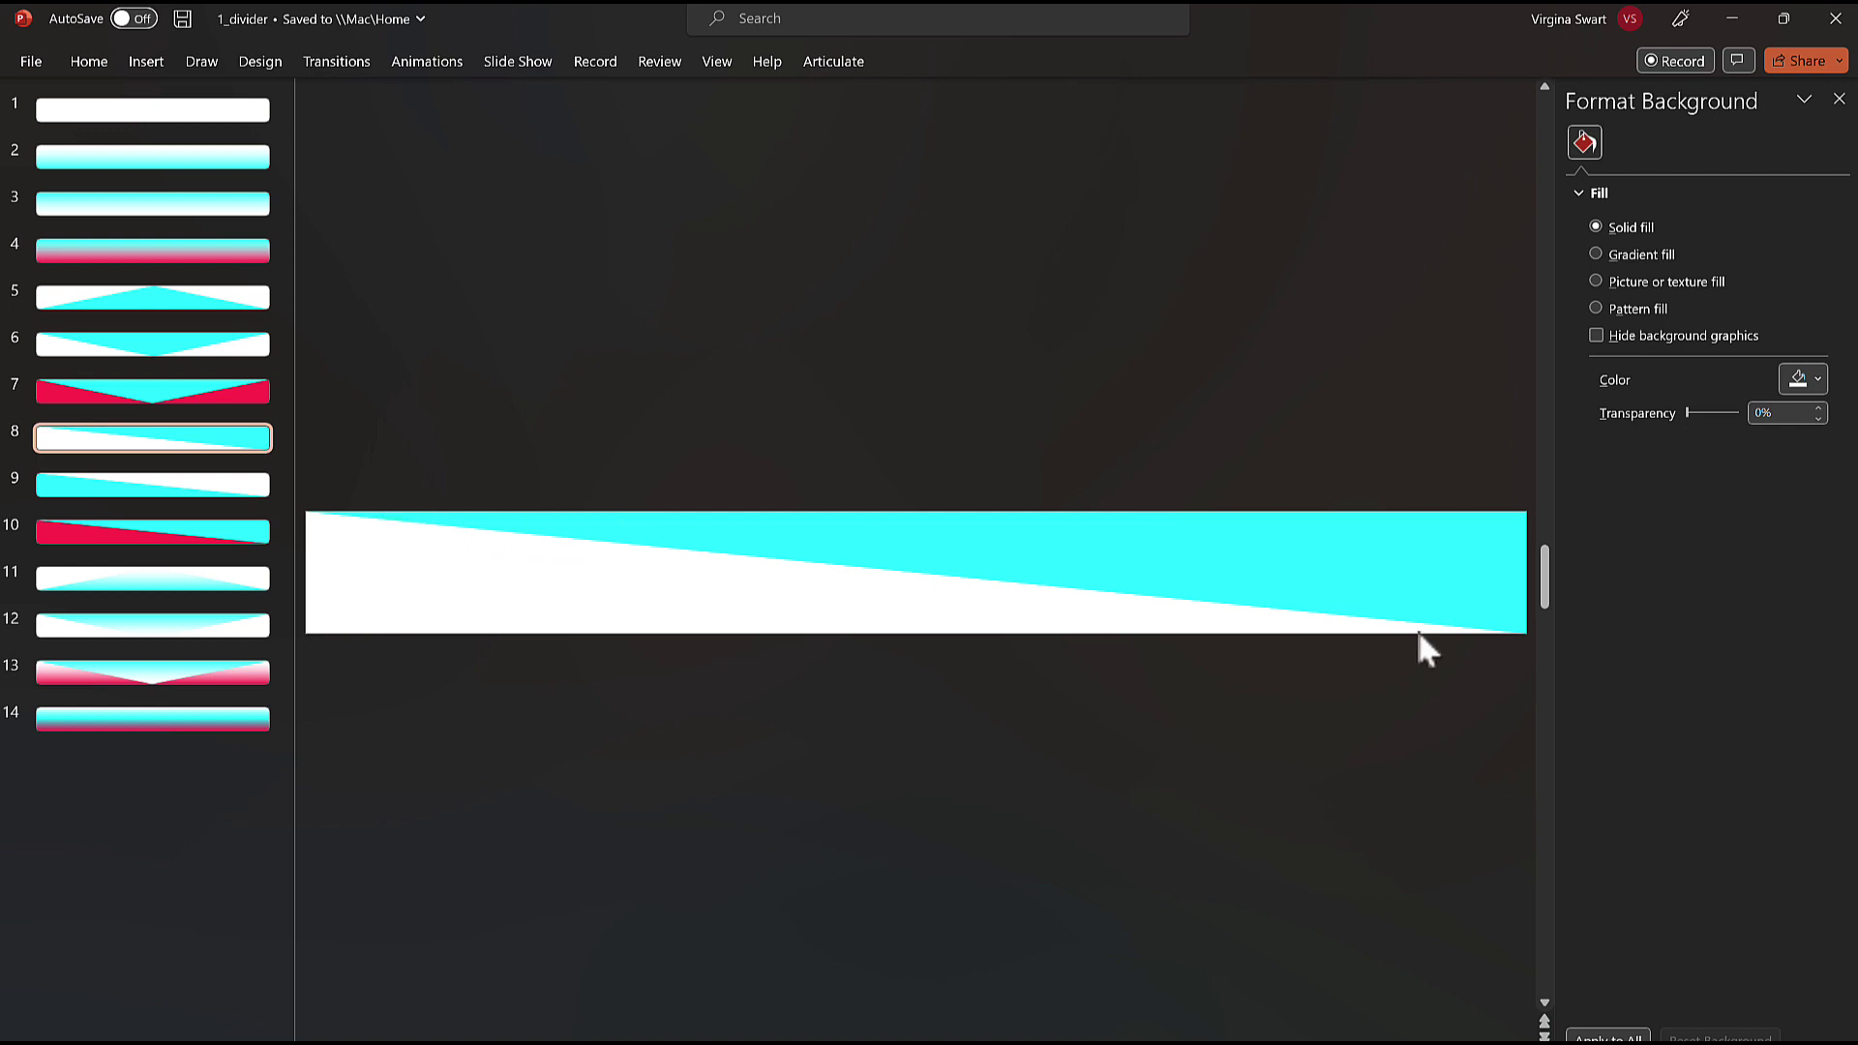
# Step through divider slides 9, 10 and 11, selecting slide 11's divider shape
pyautogui.click(145, 491)
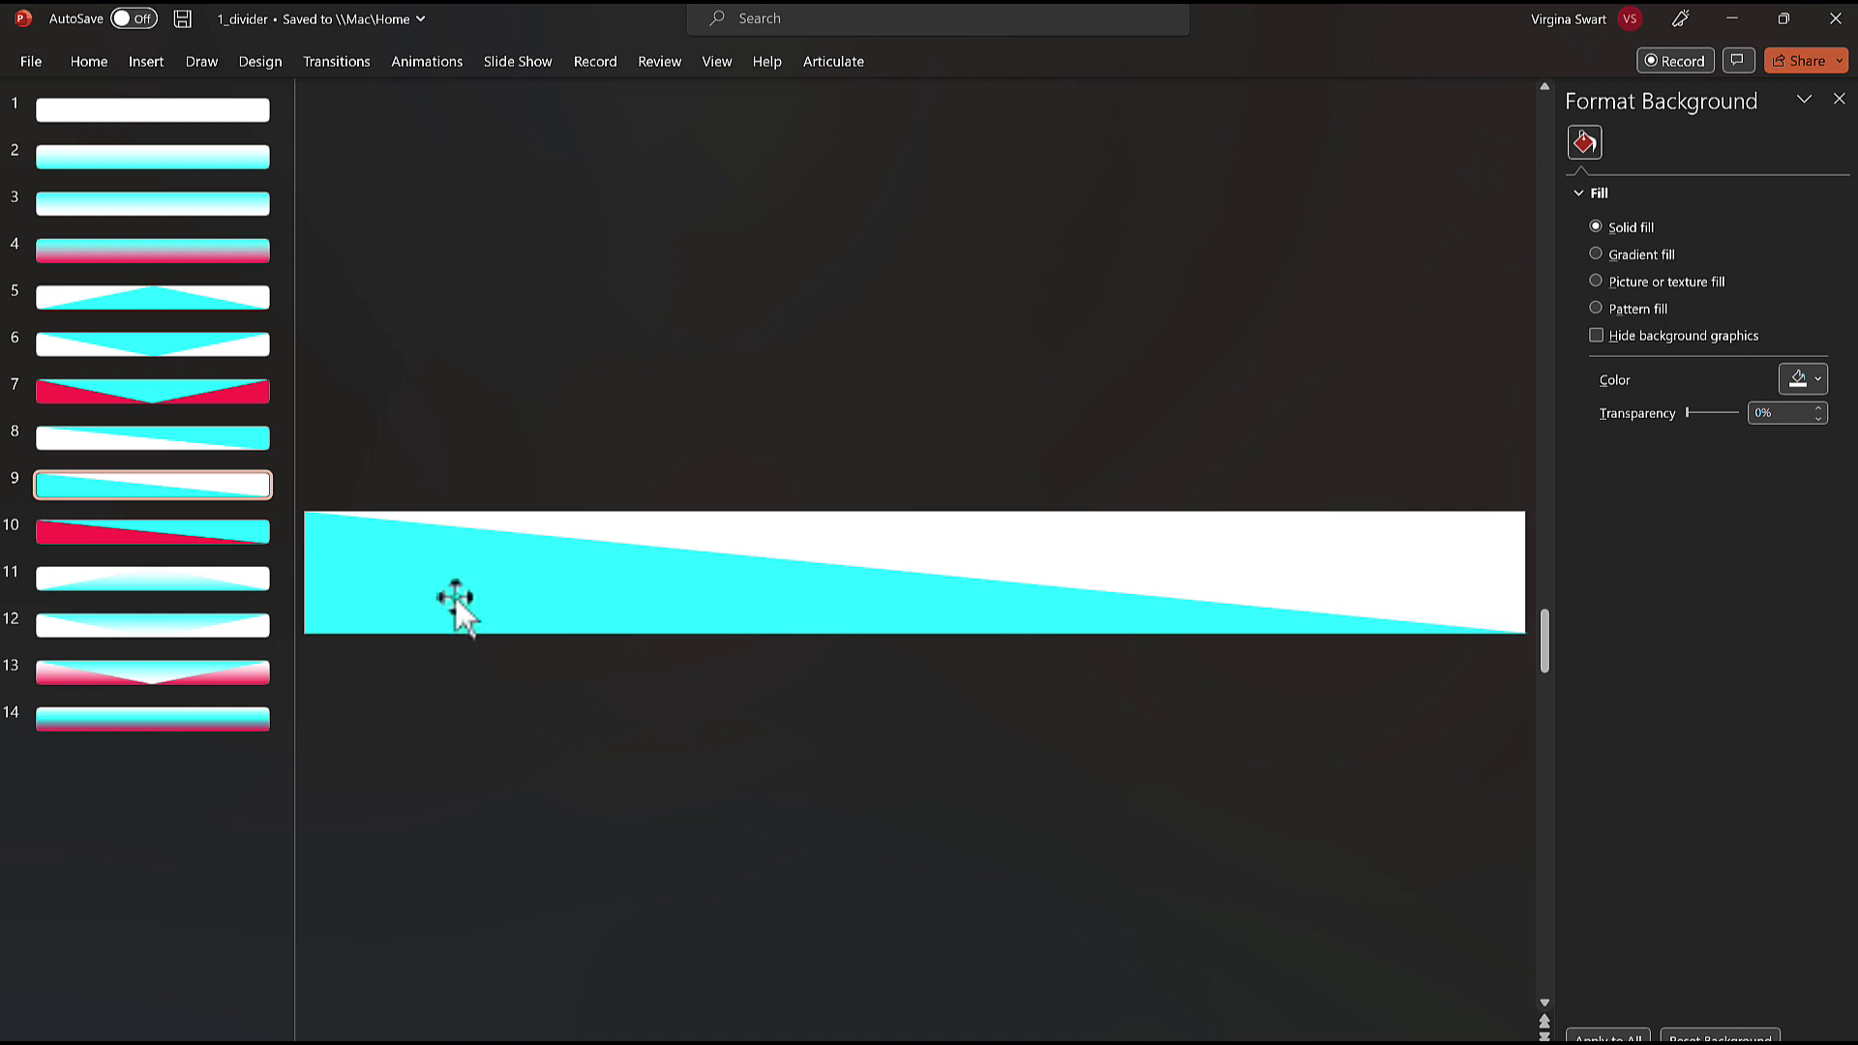
pyautogui.click(176, 538)
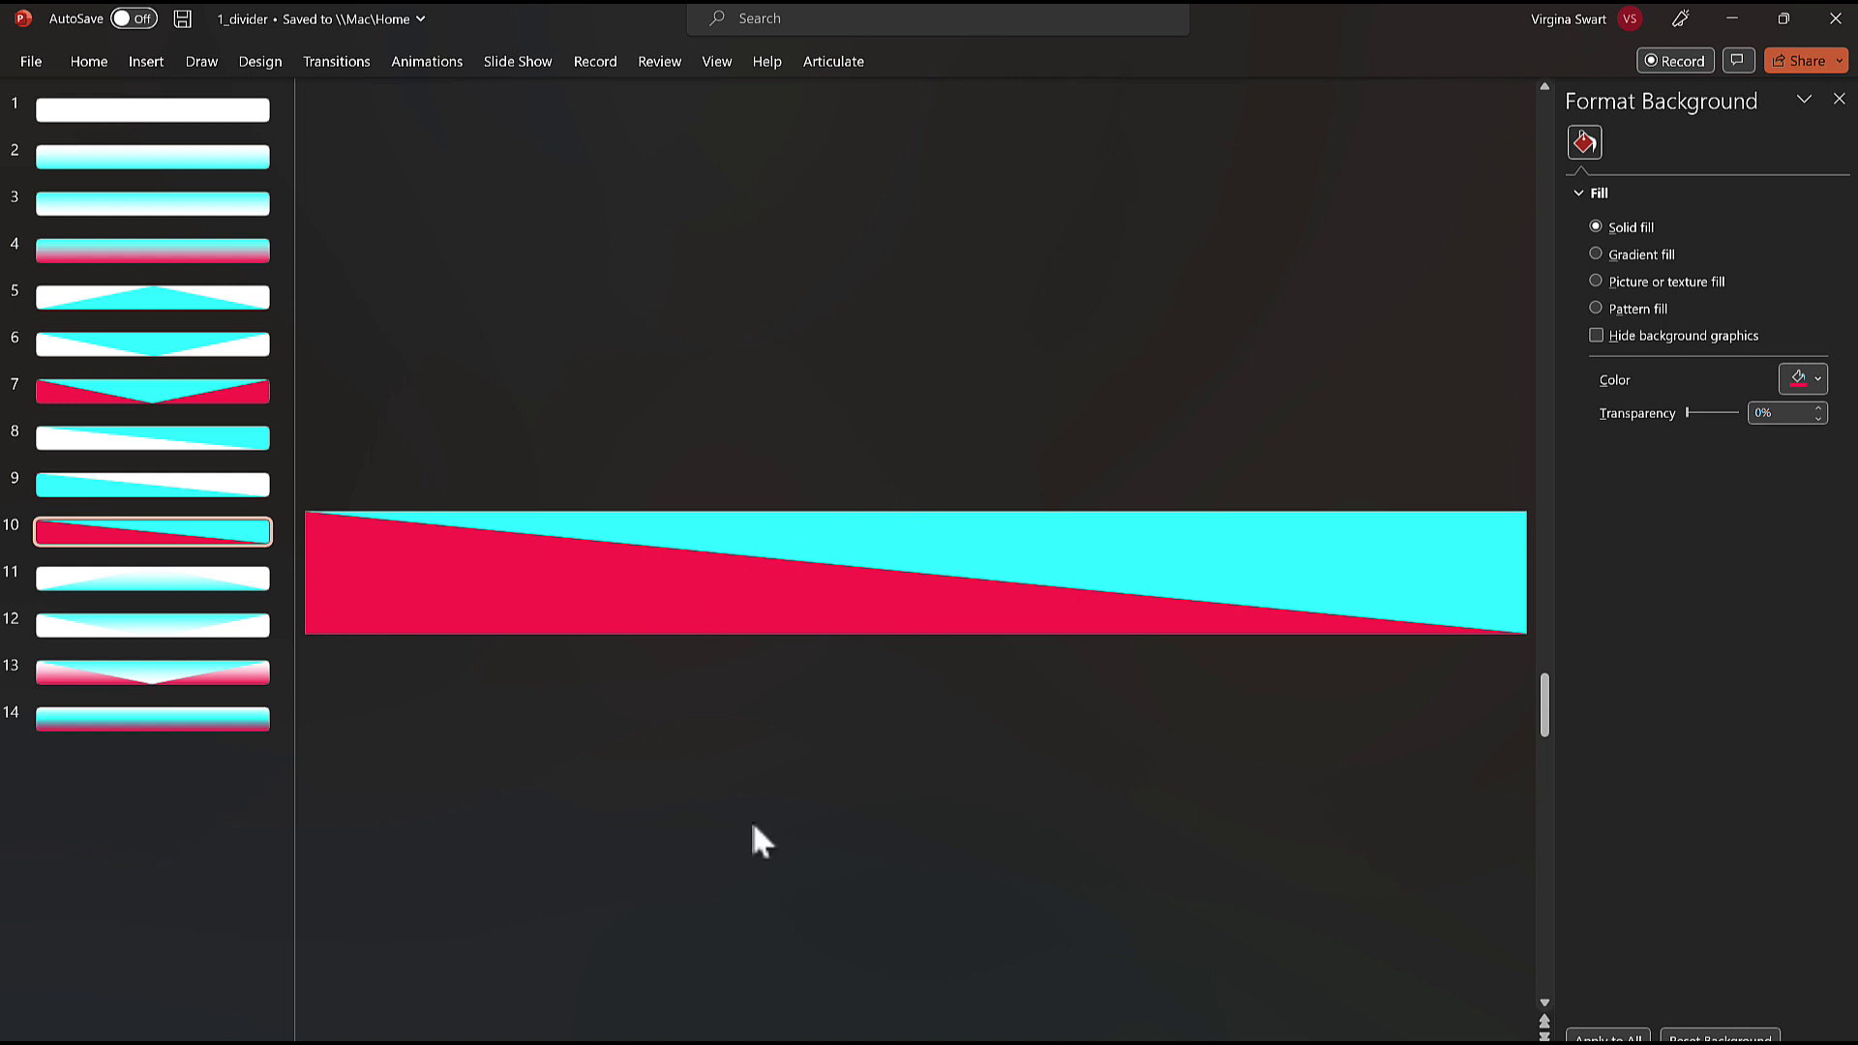
pyautogui.click(150, 583)
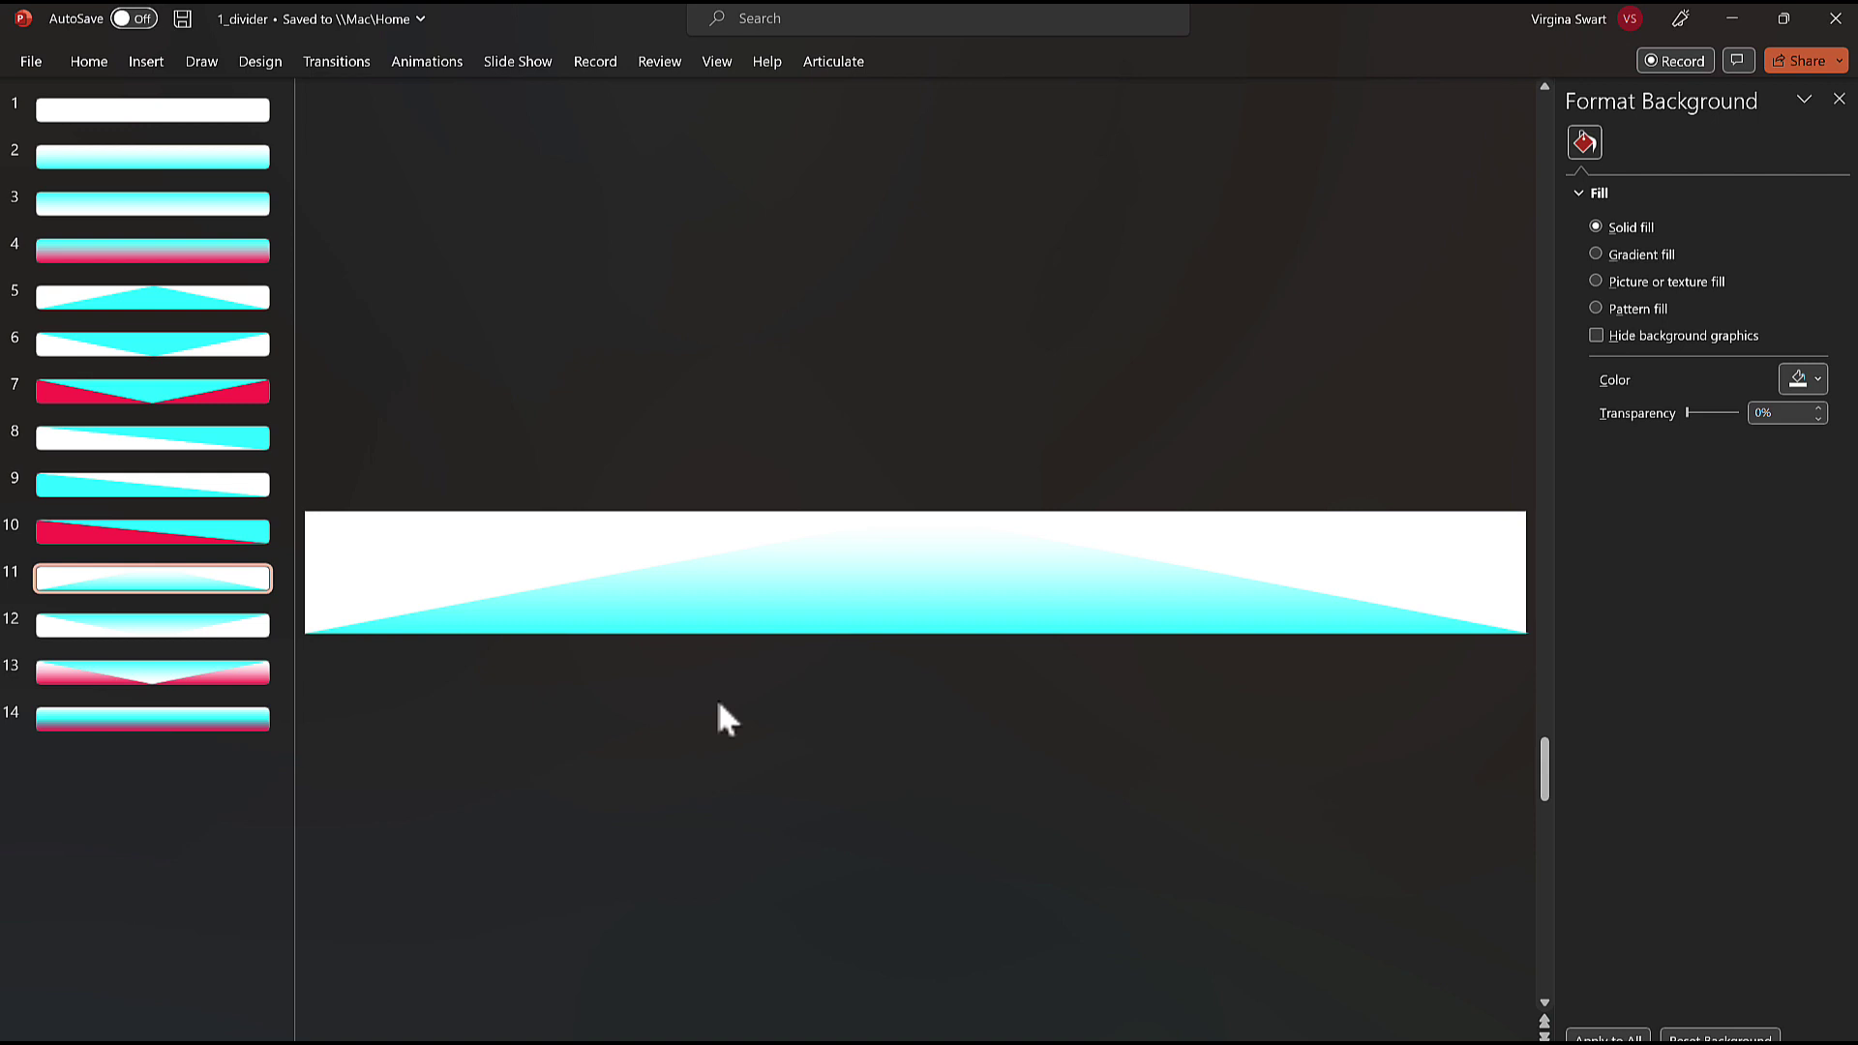
pyautogui.click(922, 574)
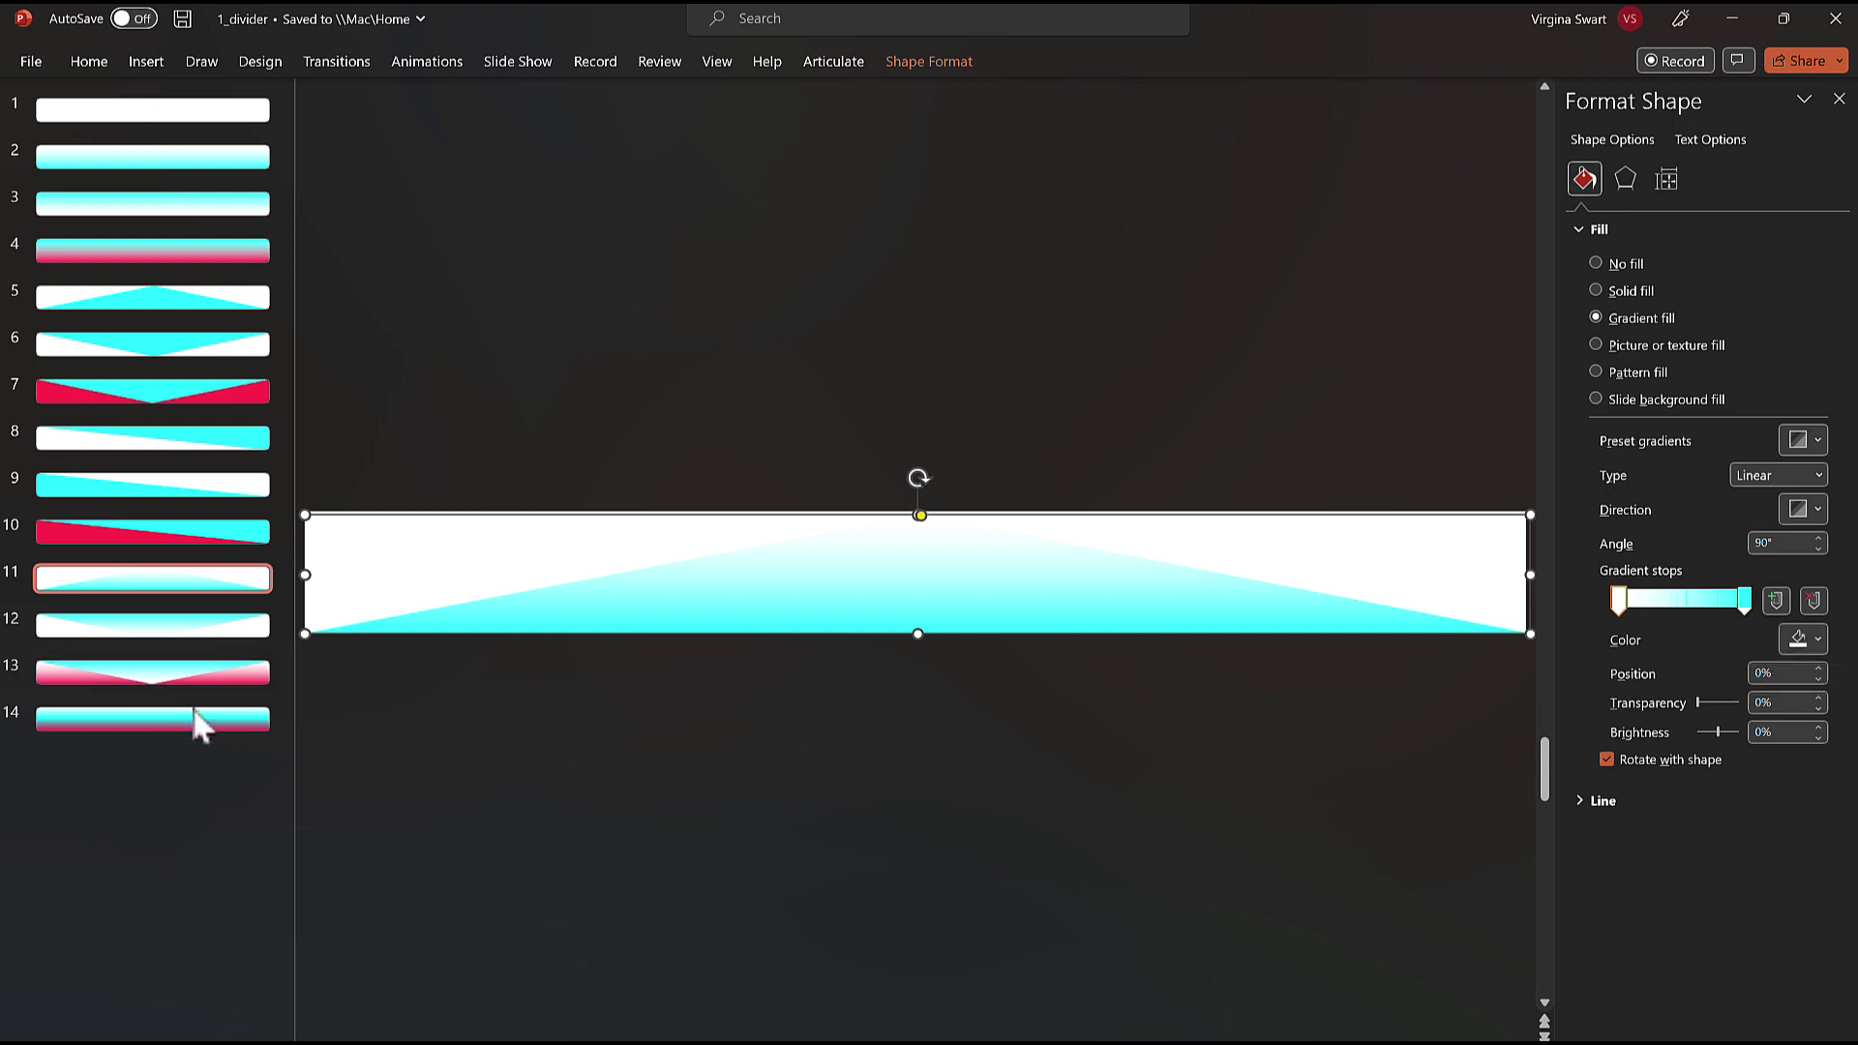
# Inspect the gradient backgrounds of slides 13 and 14, including slide 14's 45% cyan stop
pyautogui.click(191, 678)
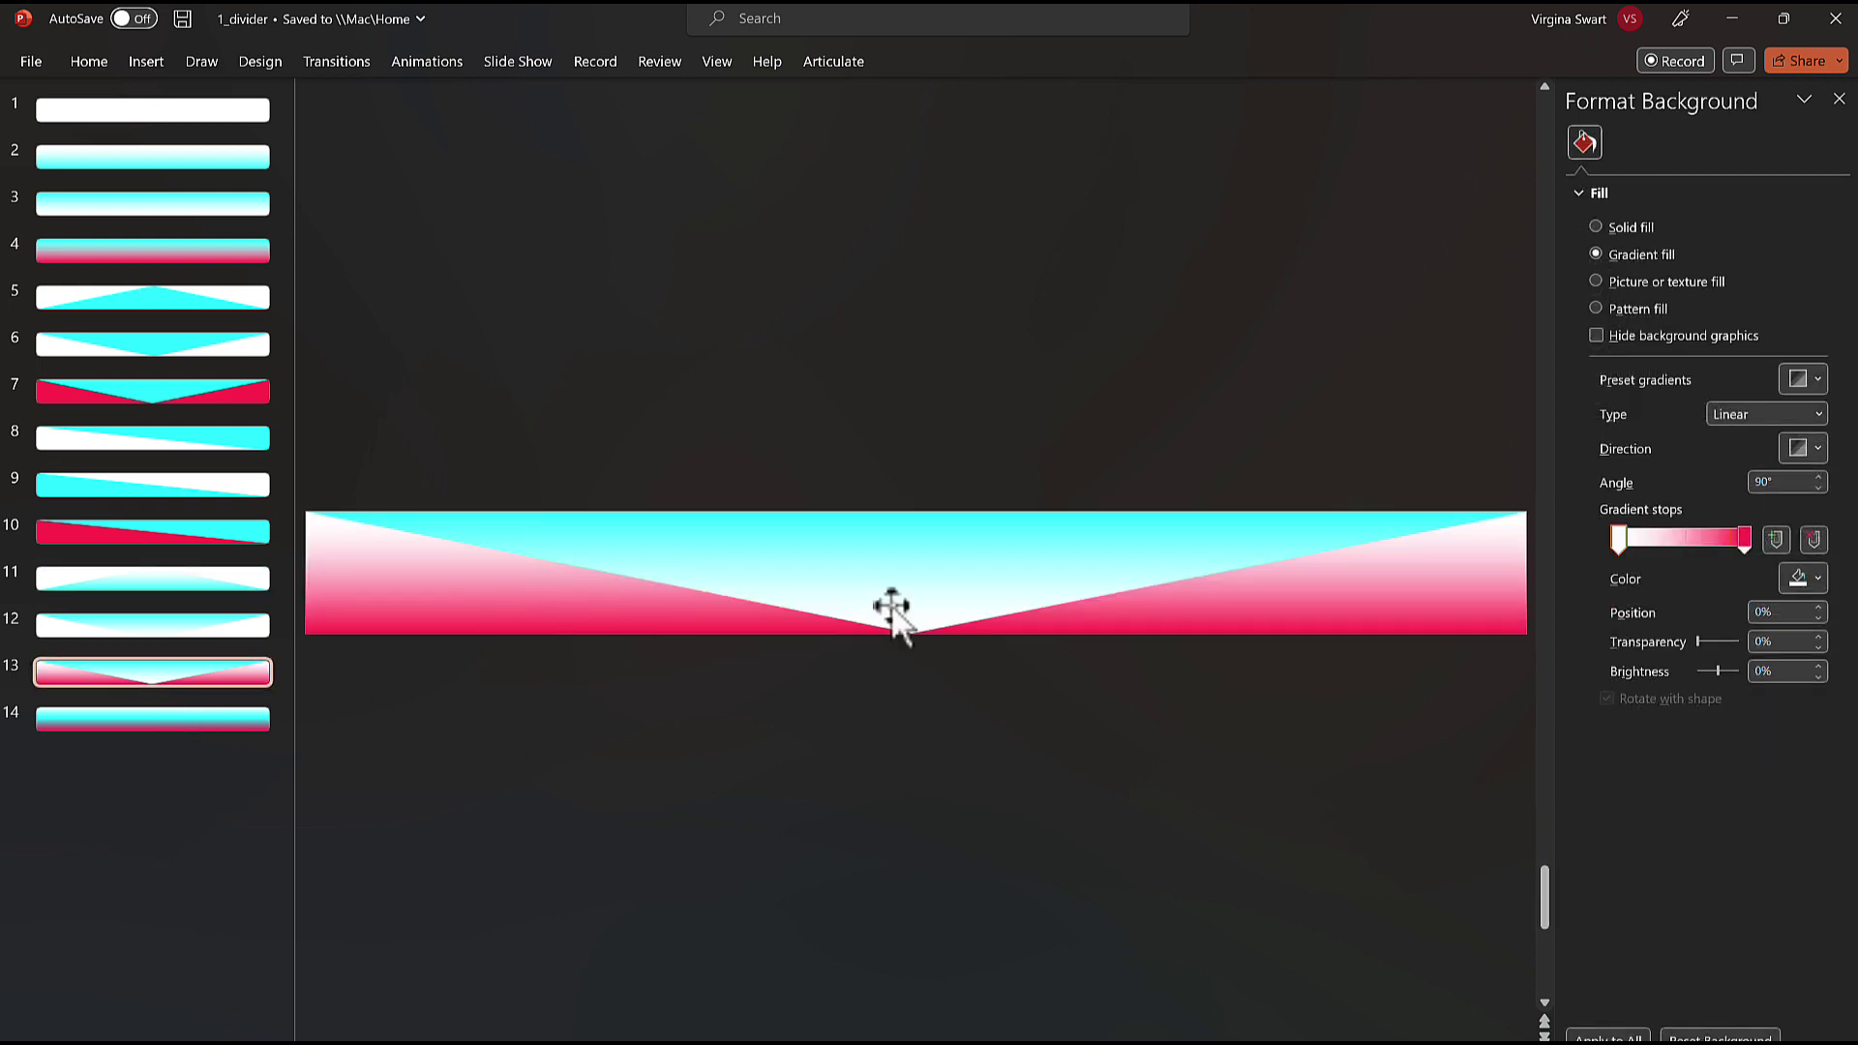
pyautogui.click(189, 740)
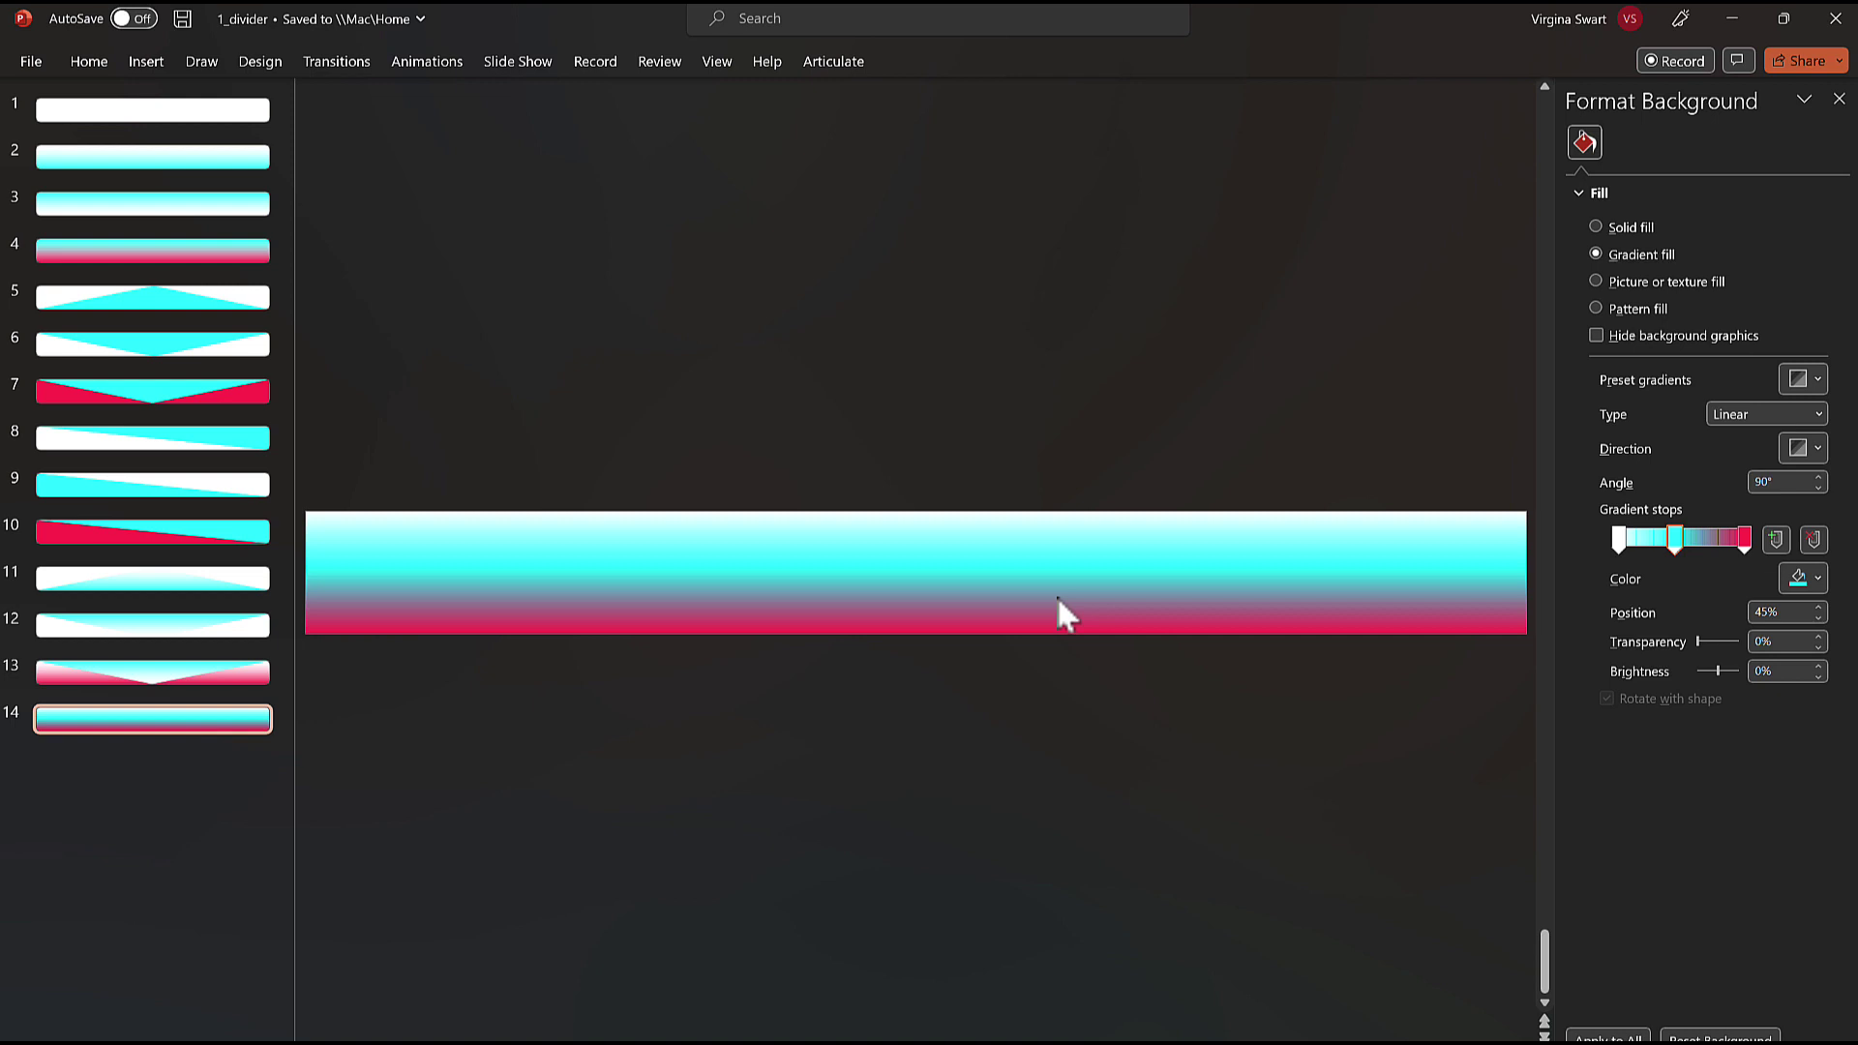
pyautogui.click(822, 819)
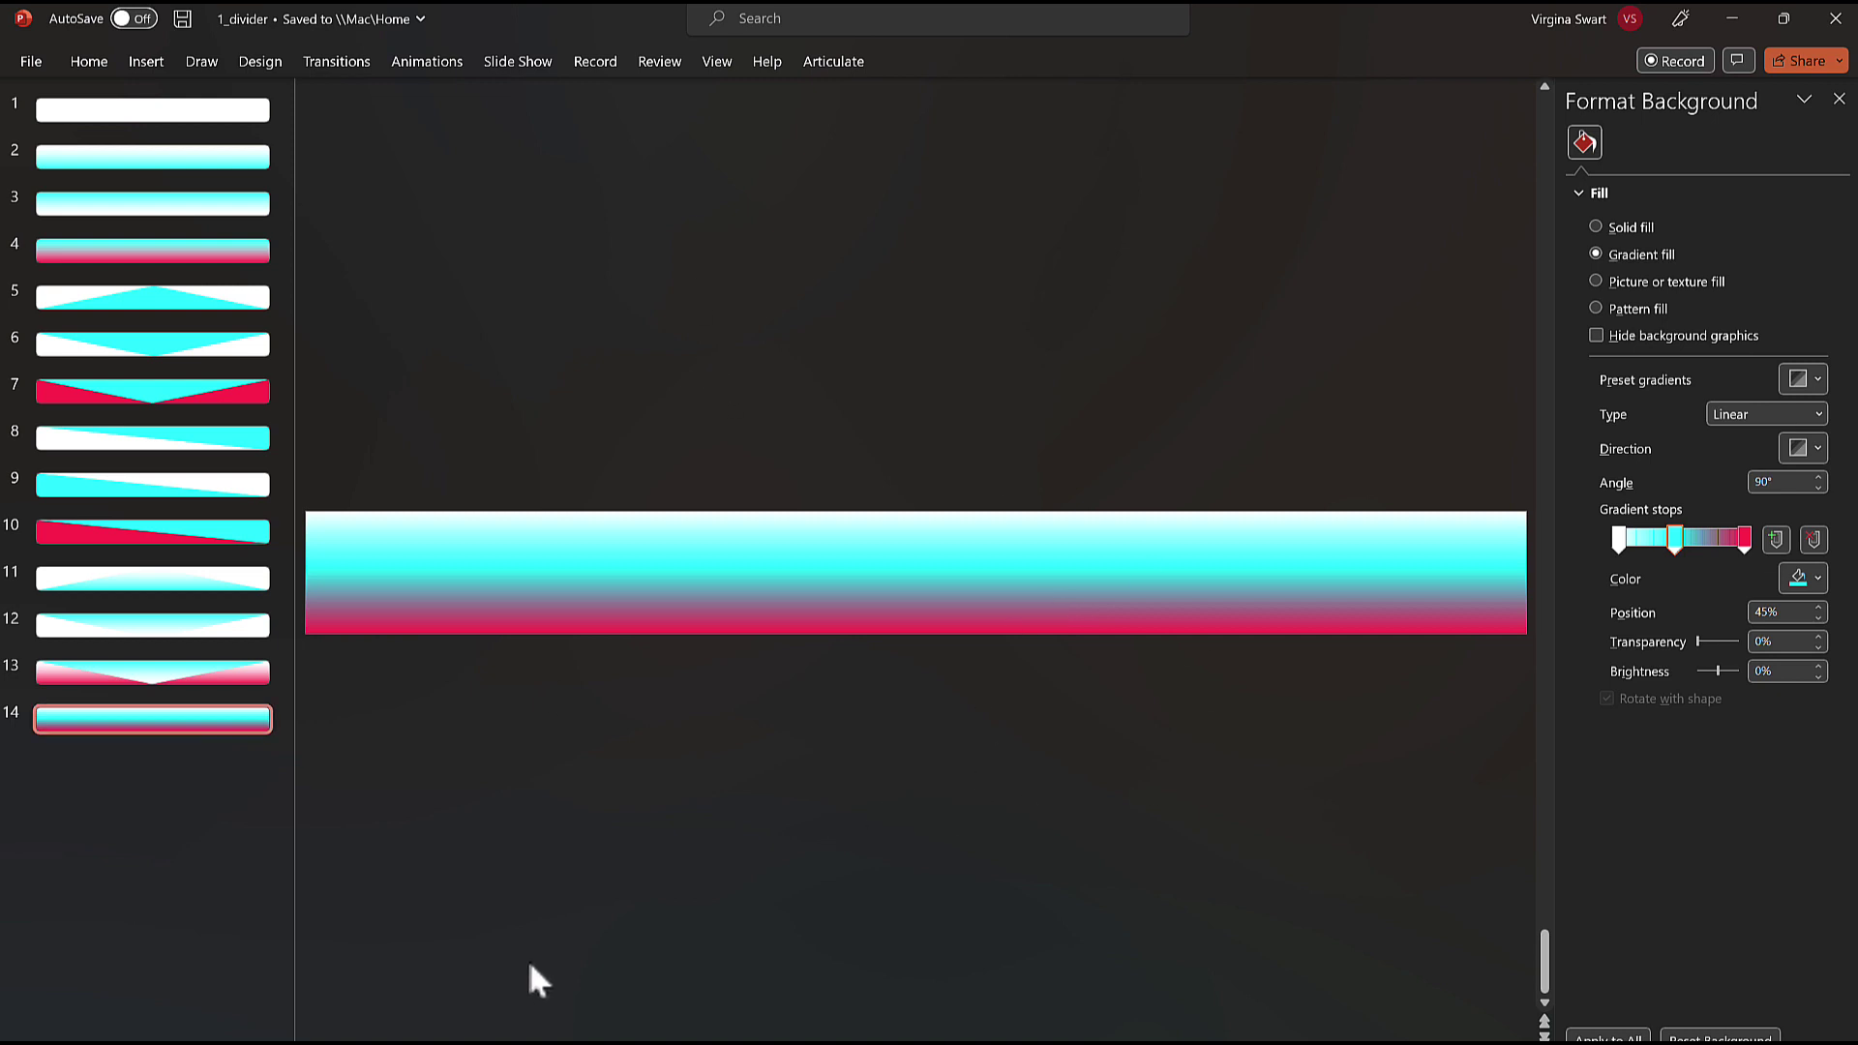
# Set Save As to PNG Portable Network Graphics in Desktop > QT90 > More_Dividers, then return to slide 1
pyautogui.click(31, 61)
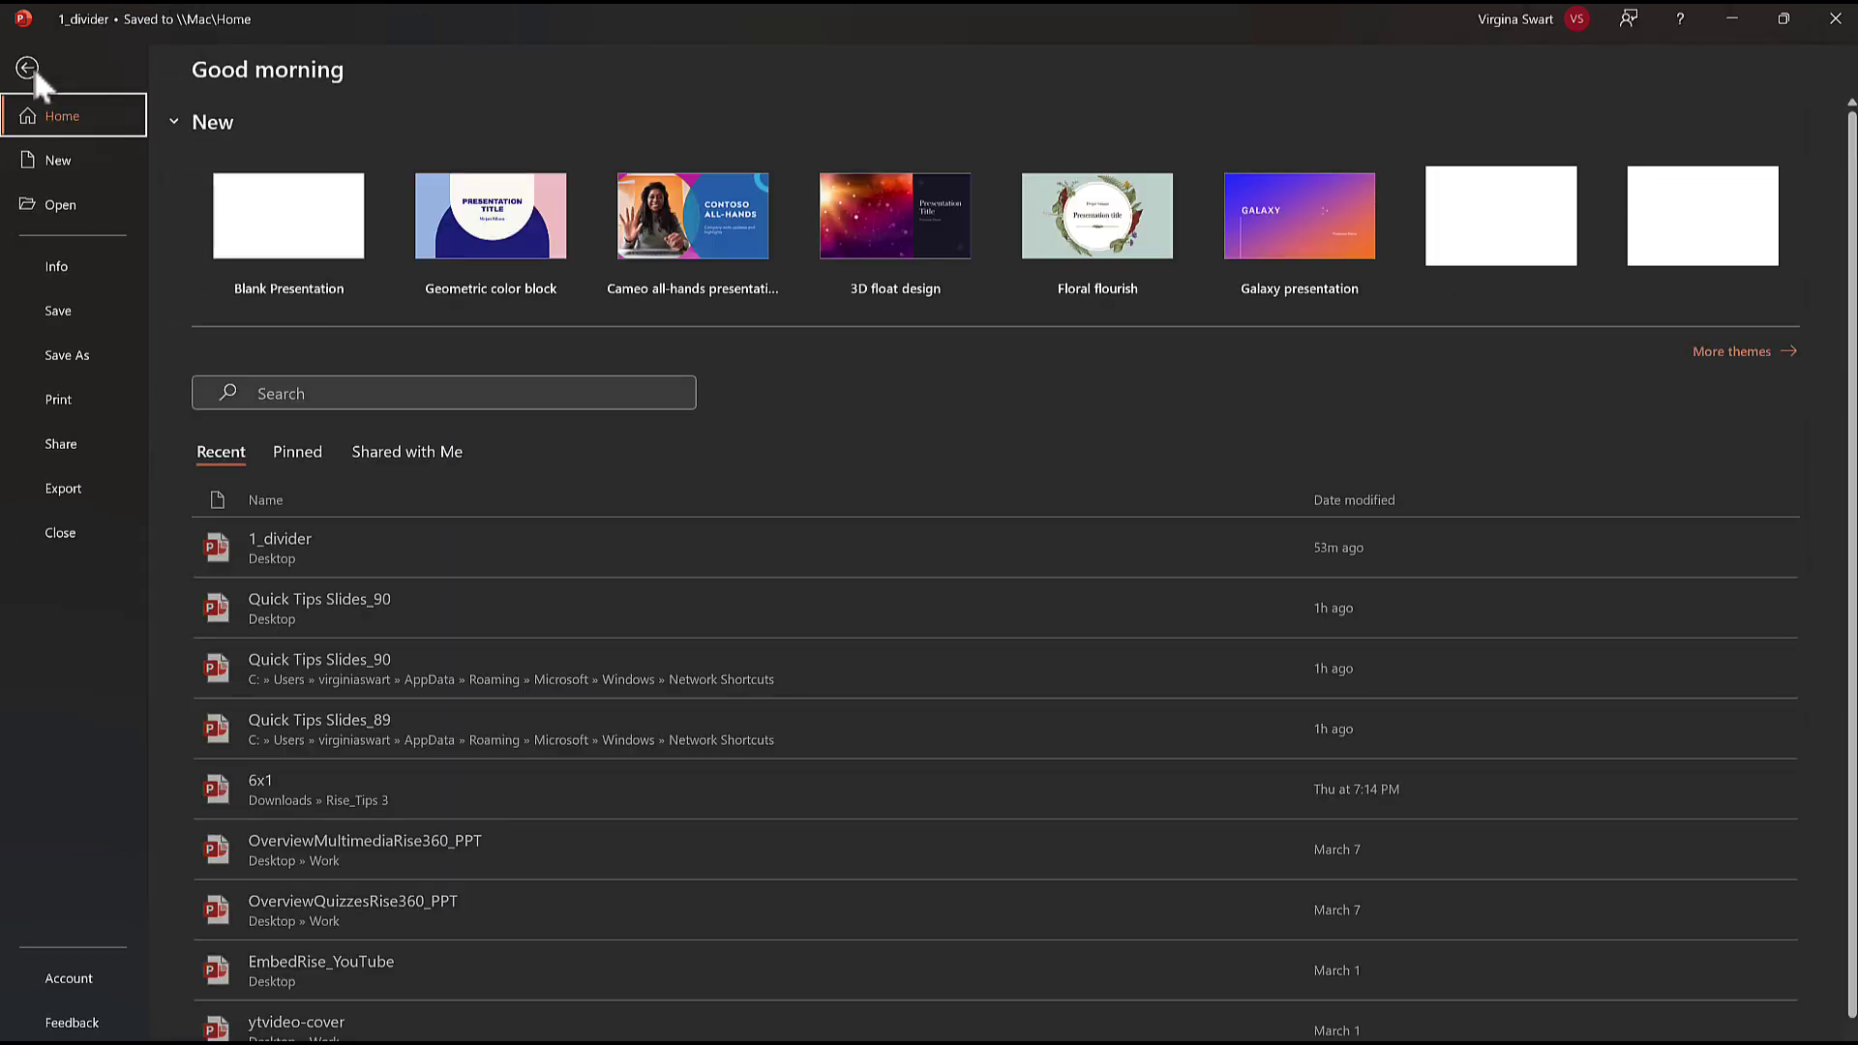
pyautogui.click(67, 360)
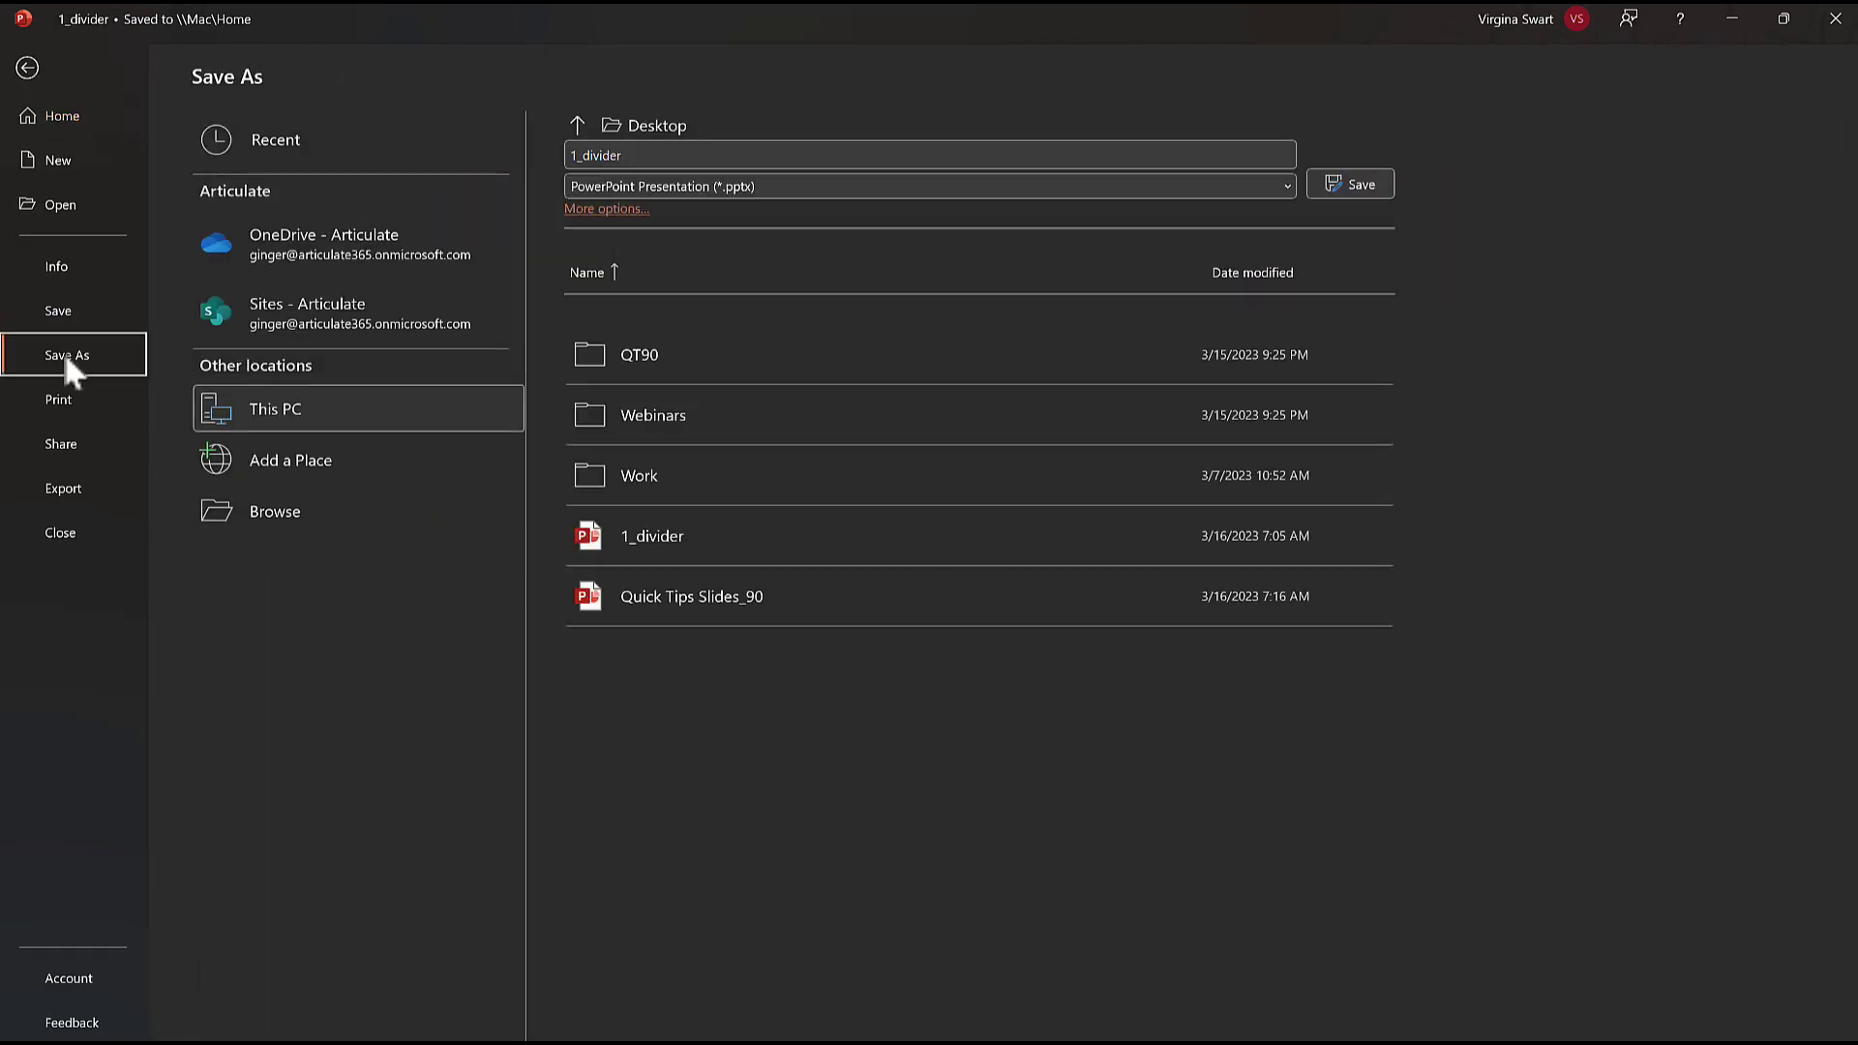
pyautogui.click(704, 187)
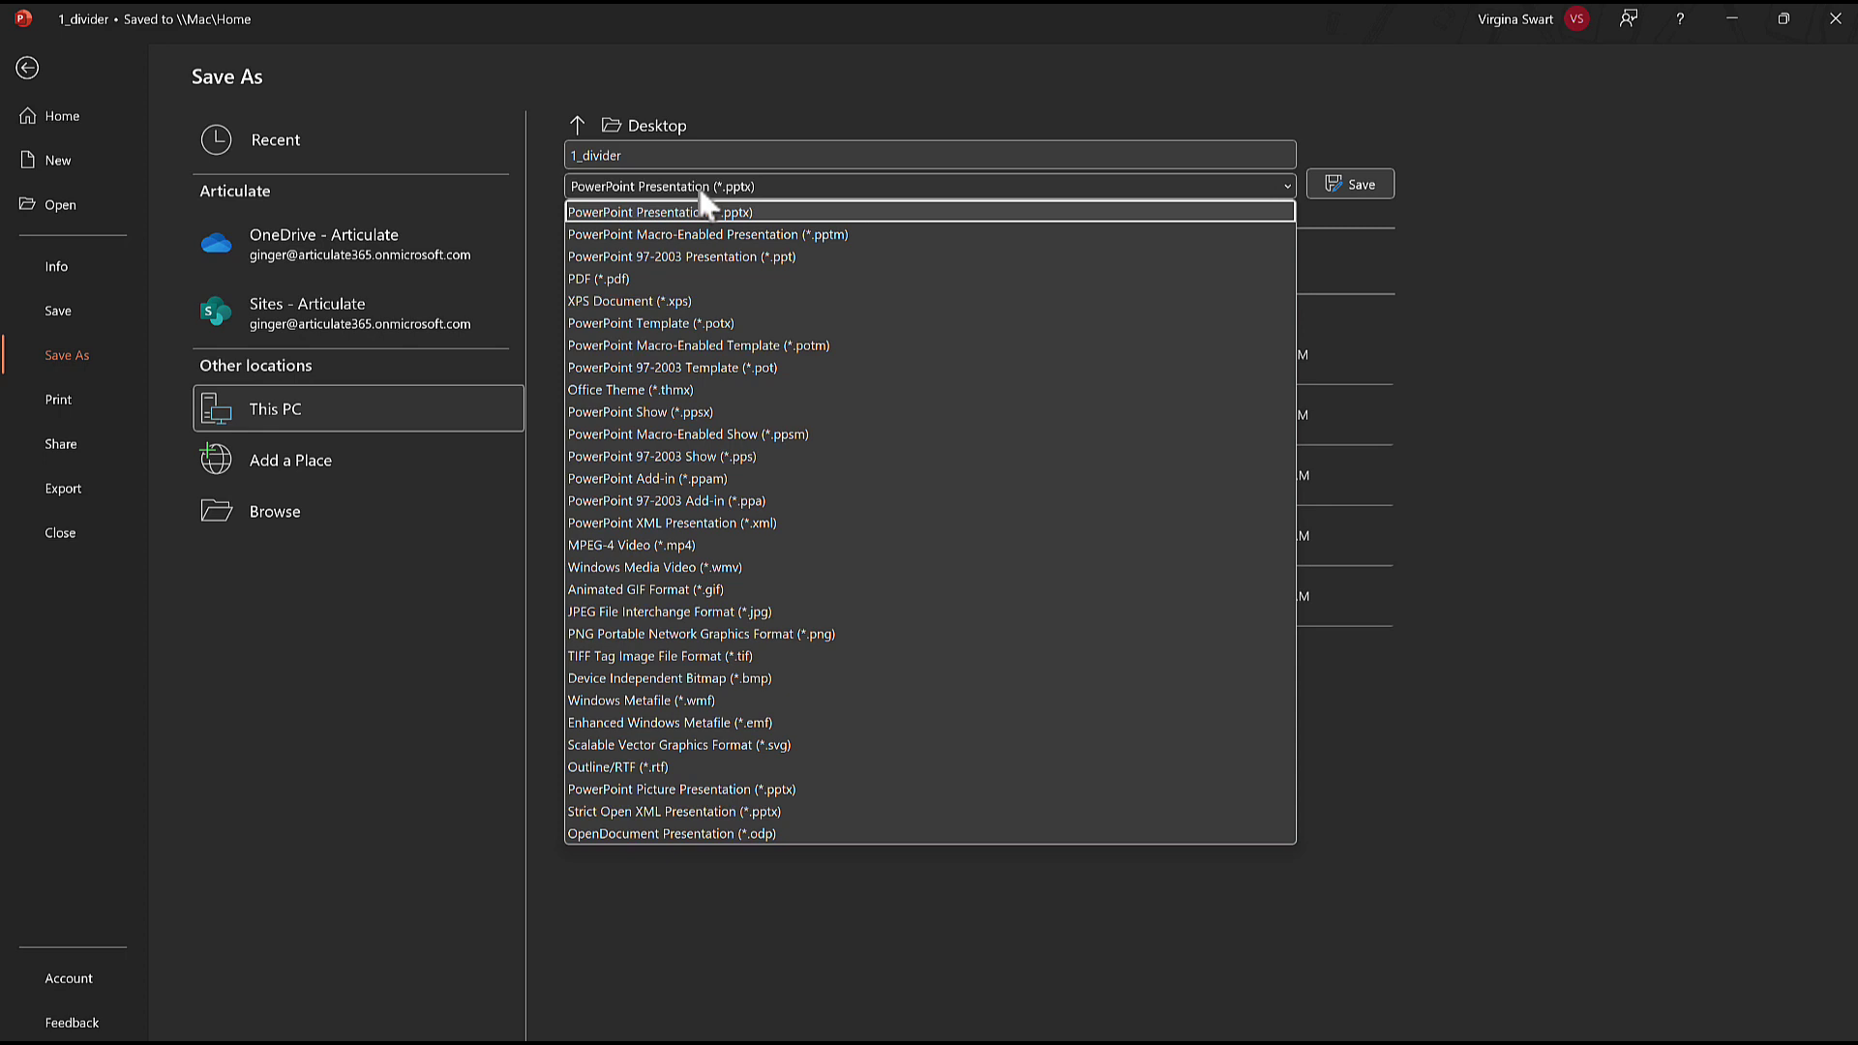
pyautogui.click(815, 636)
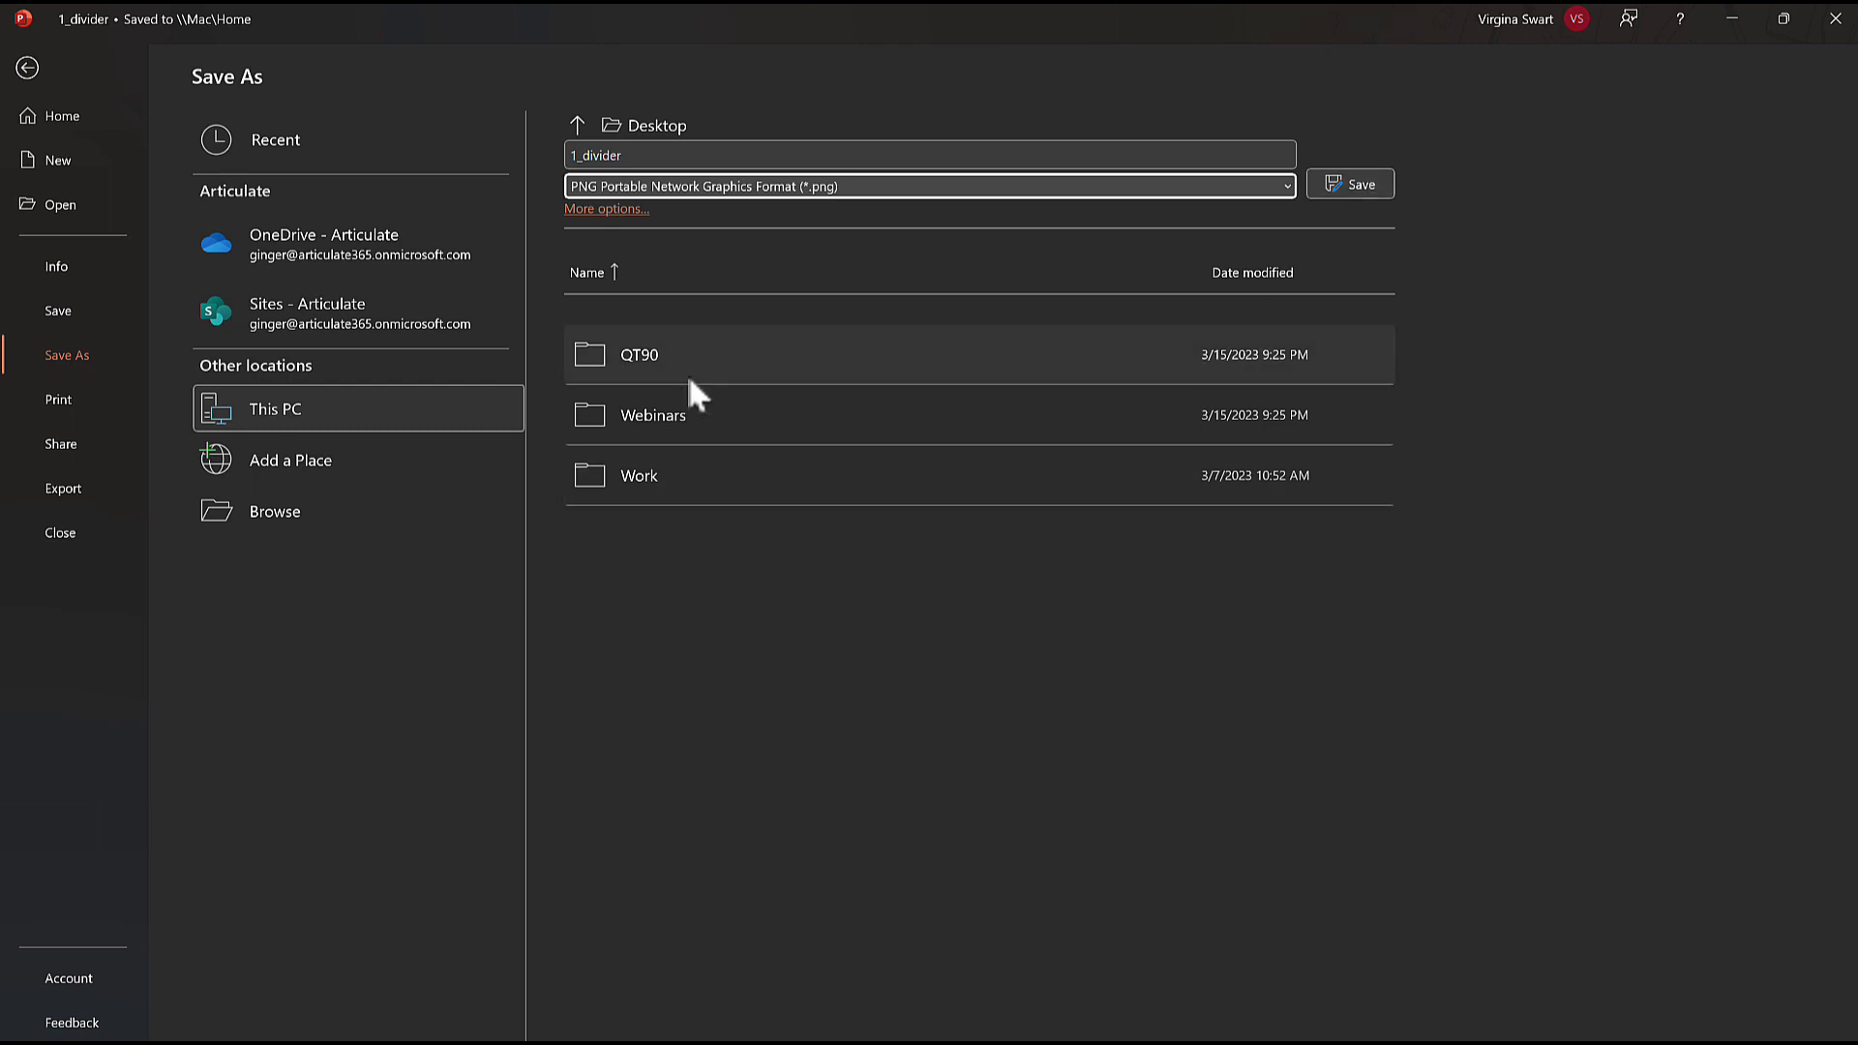
pyautogui.click(619, 352)
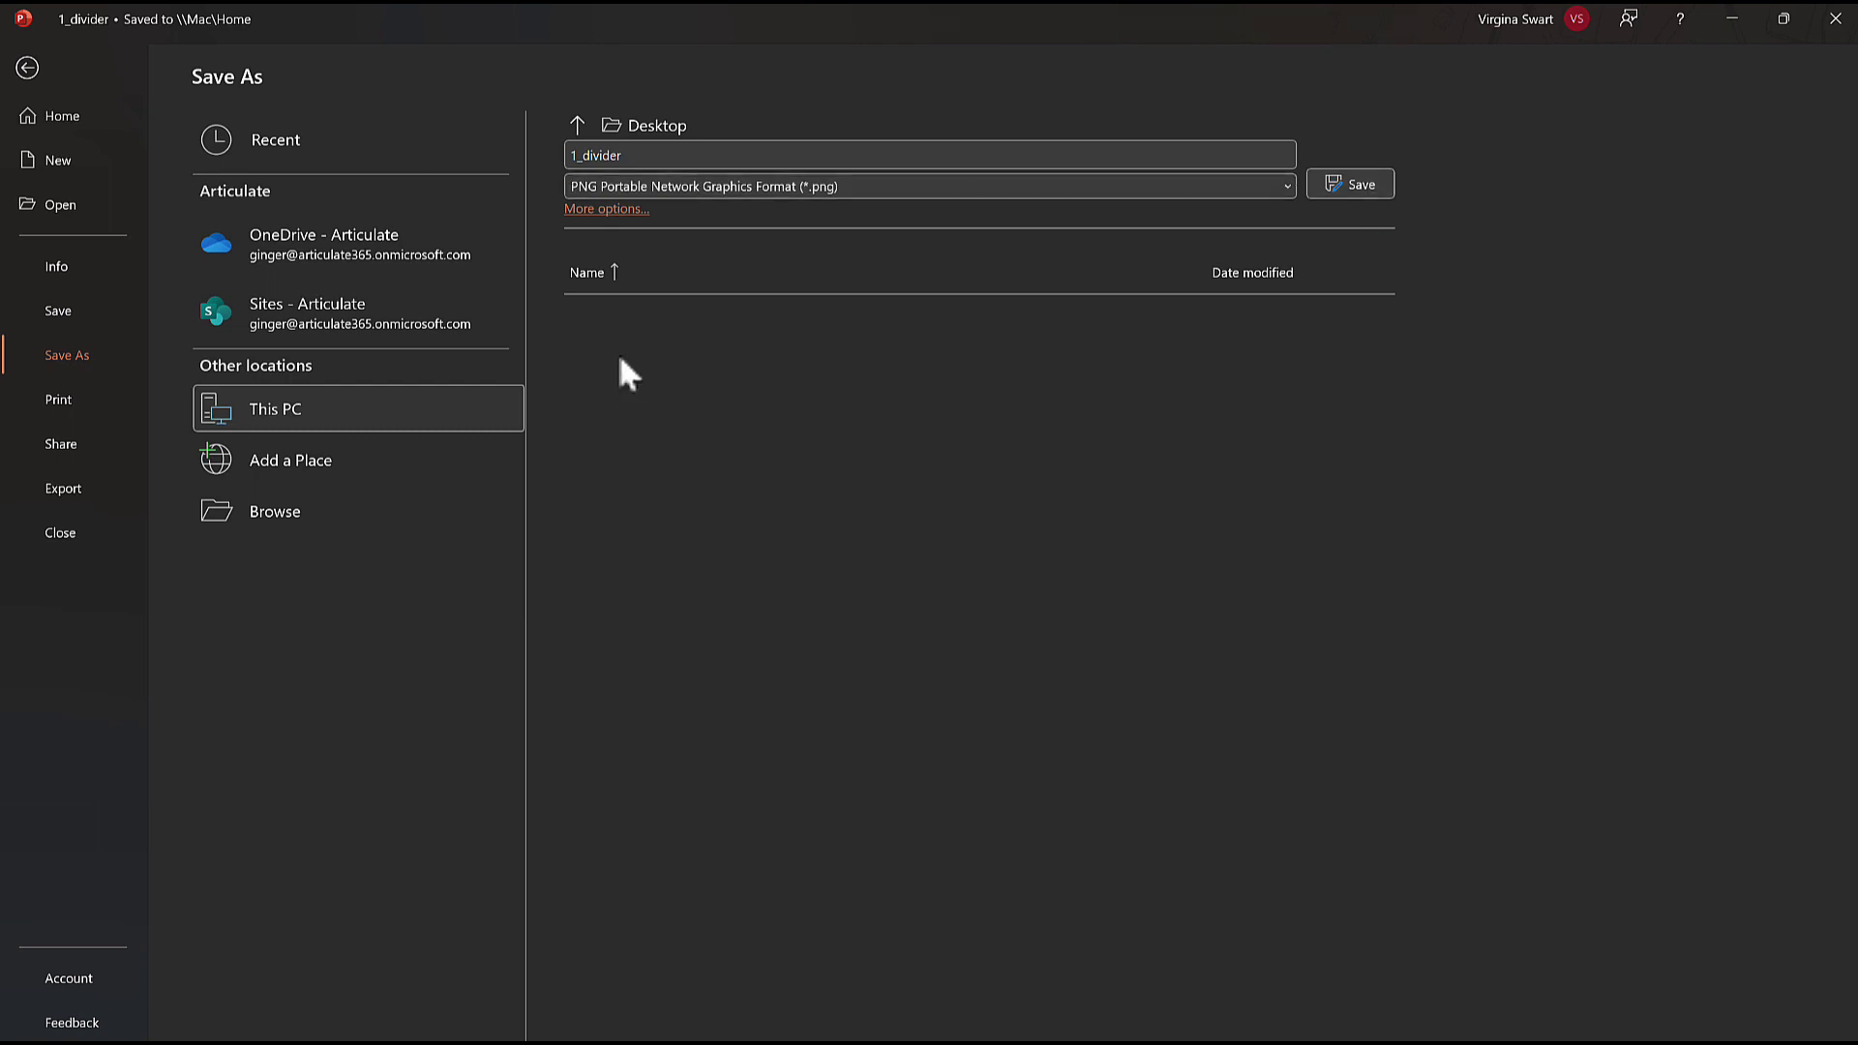
pyautogui.click(714, 366)
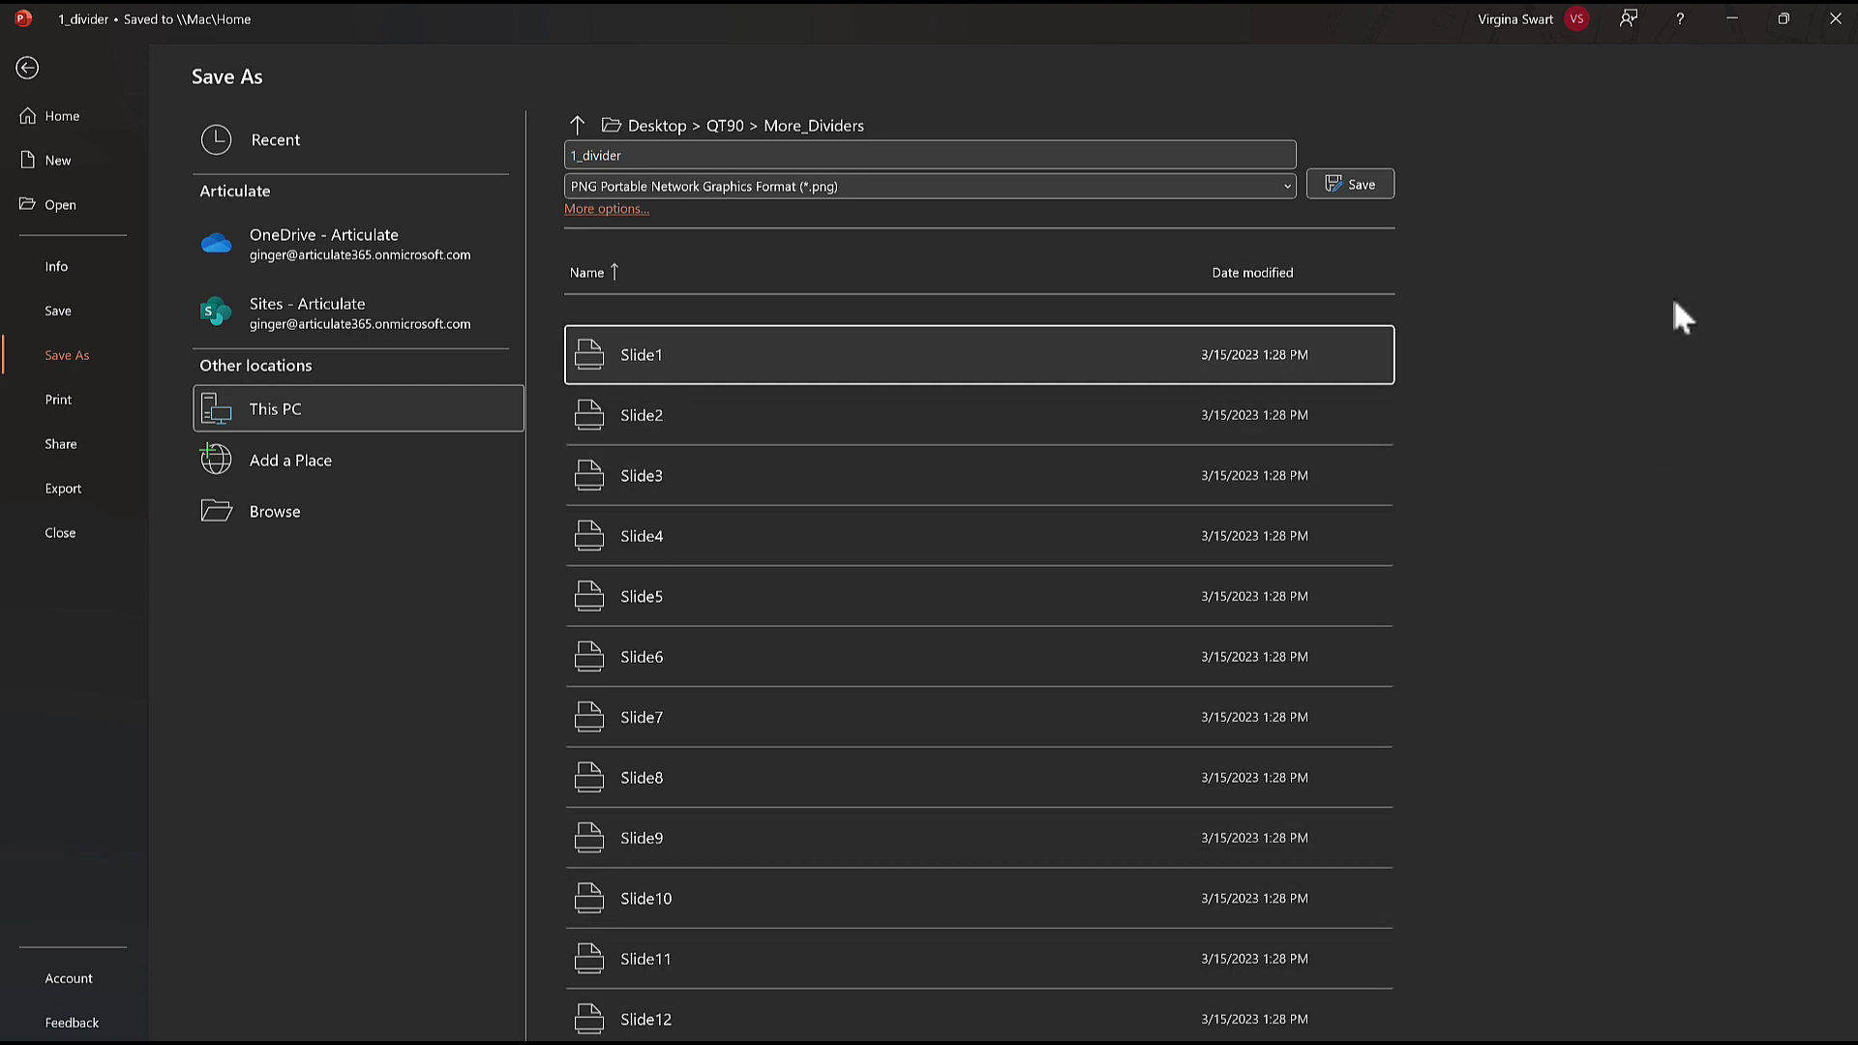
pyautogui.click(26, 75)
pyautogui.click(97, 111)
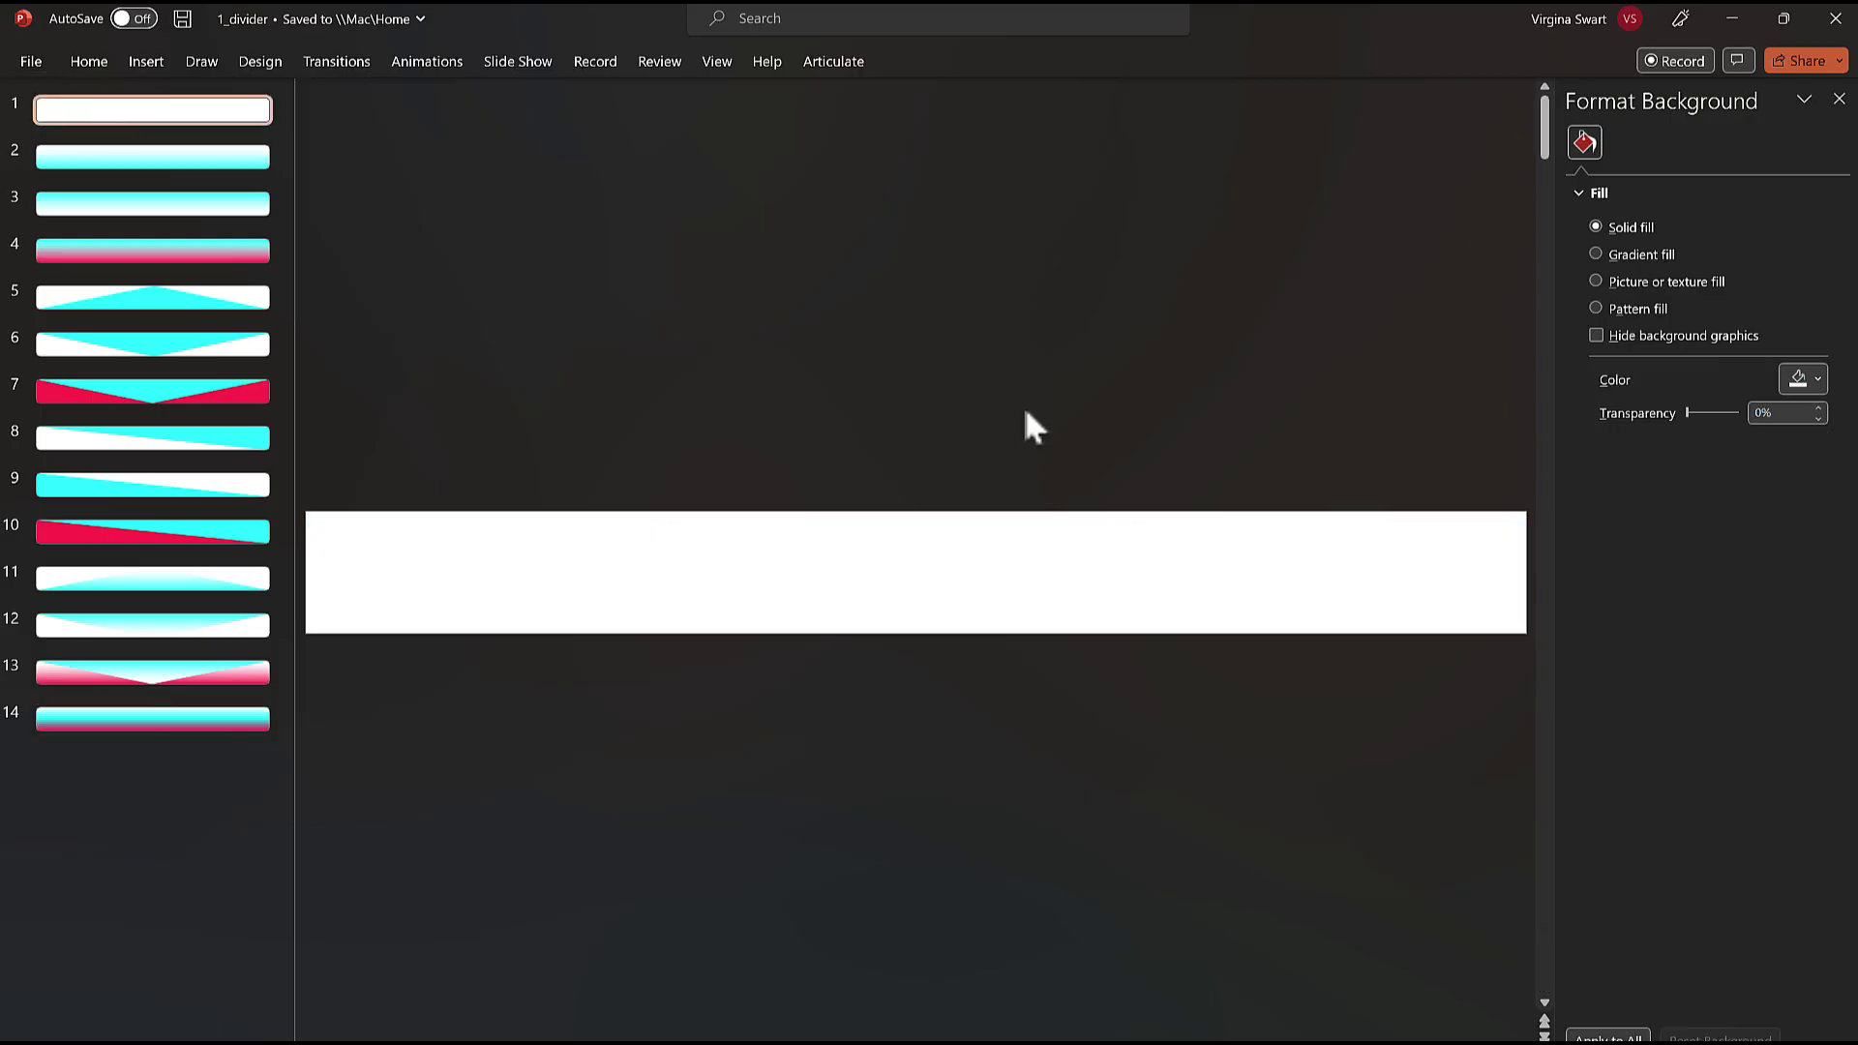
# Scroll through the Quick Tips 90 preview to view its gradient section dividers, then bring up Quick Tips 90 3
pyautogui.moveTo(1239, 1040)
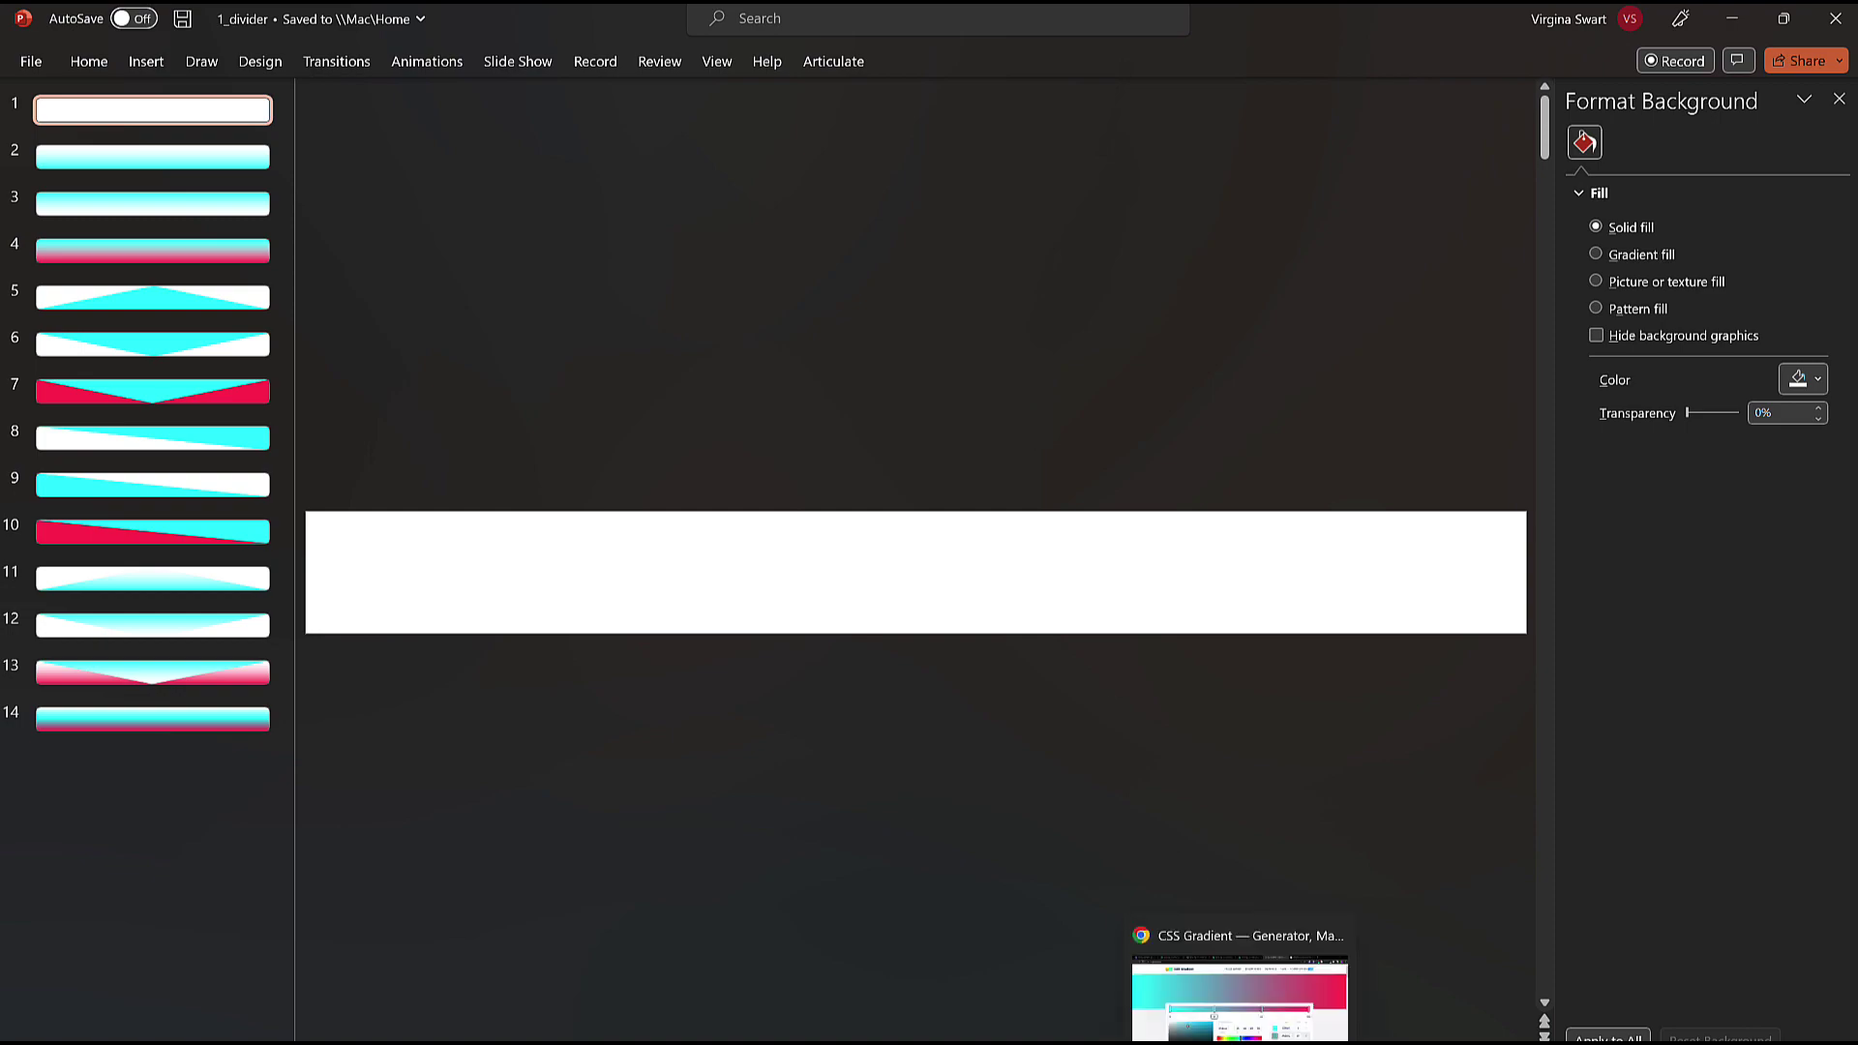
pyautogui.click(1156, 944)
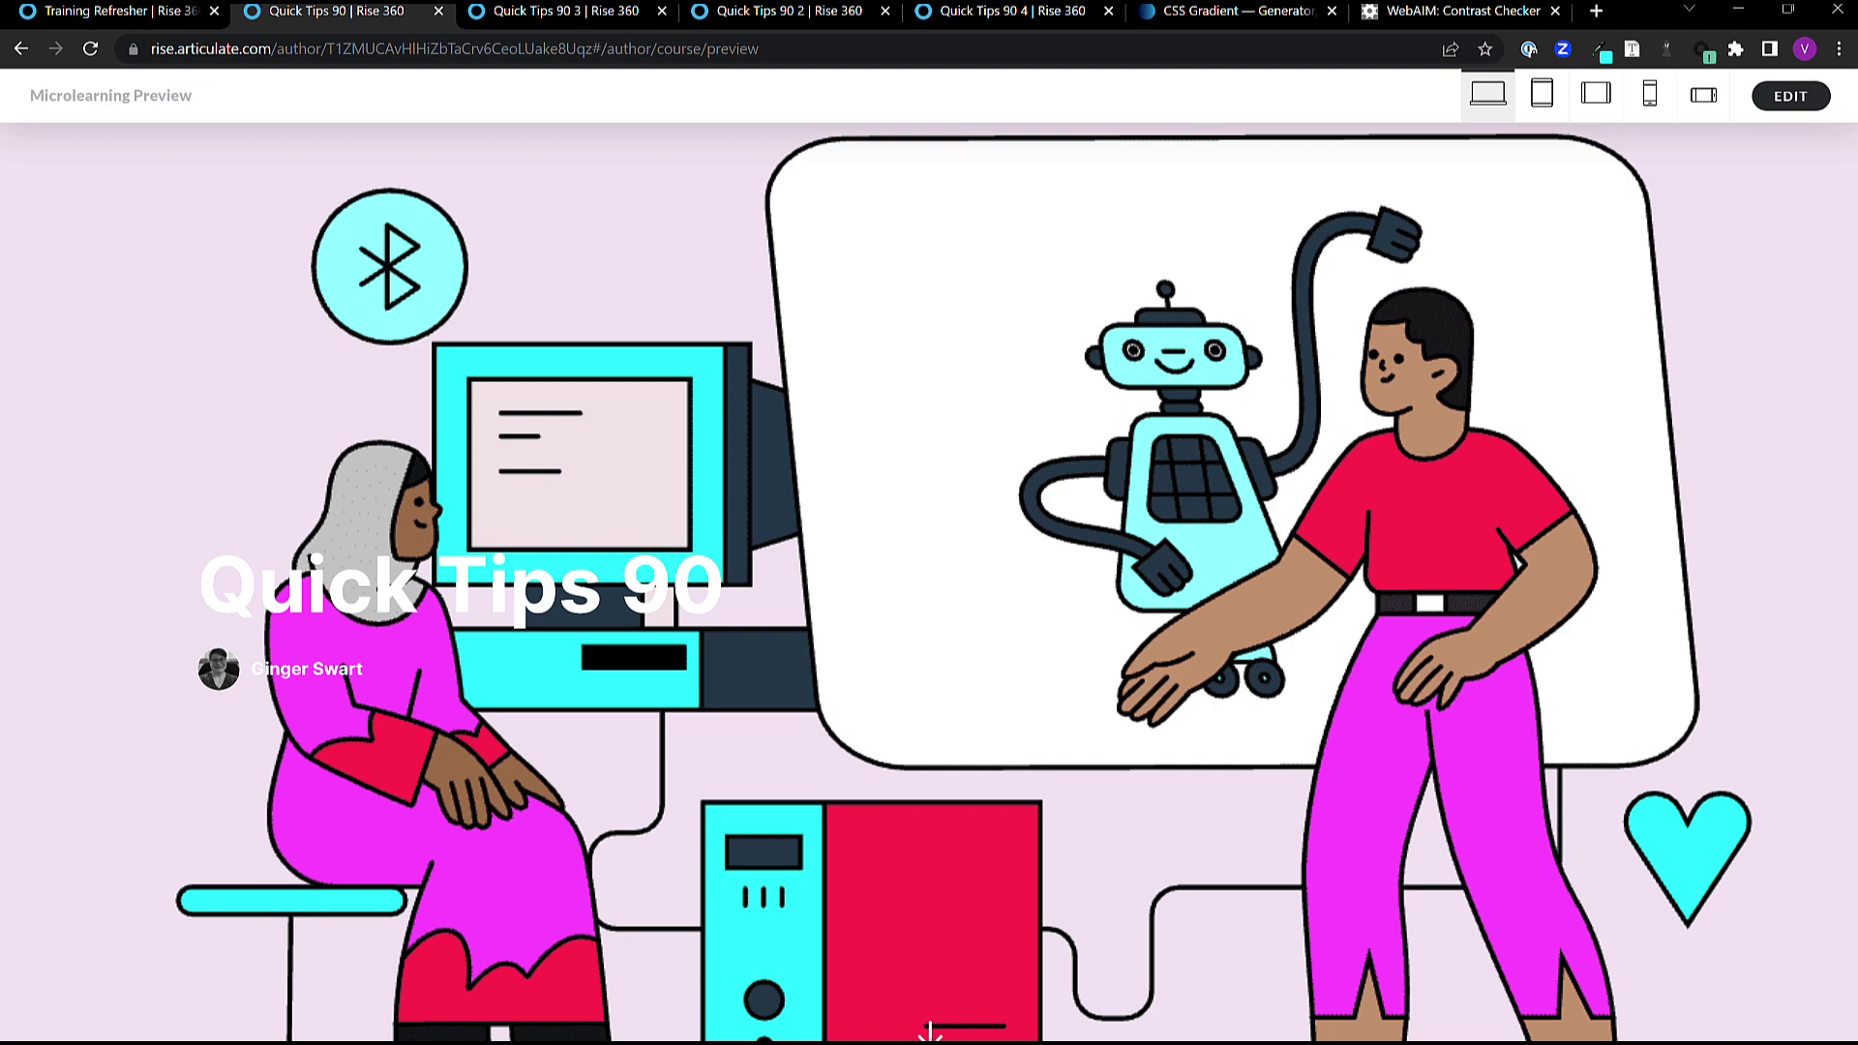
pyautogui.scroll(-5, 1031, 801)
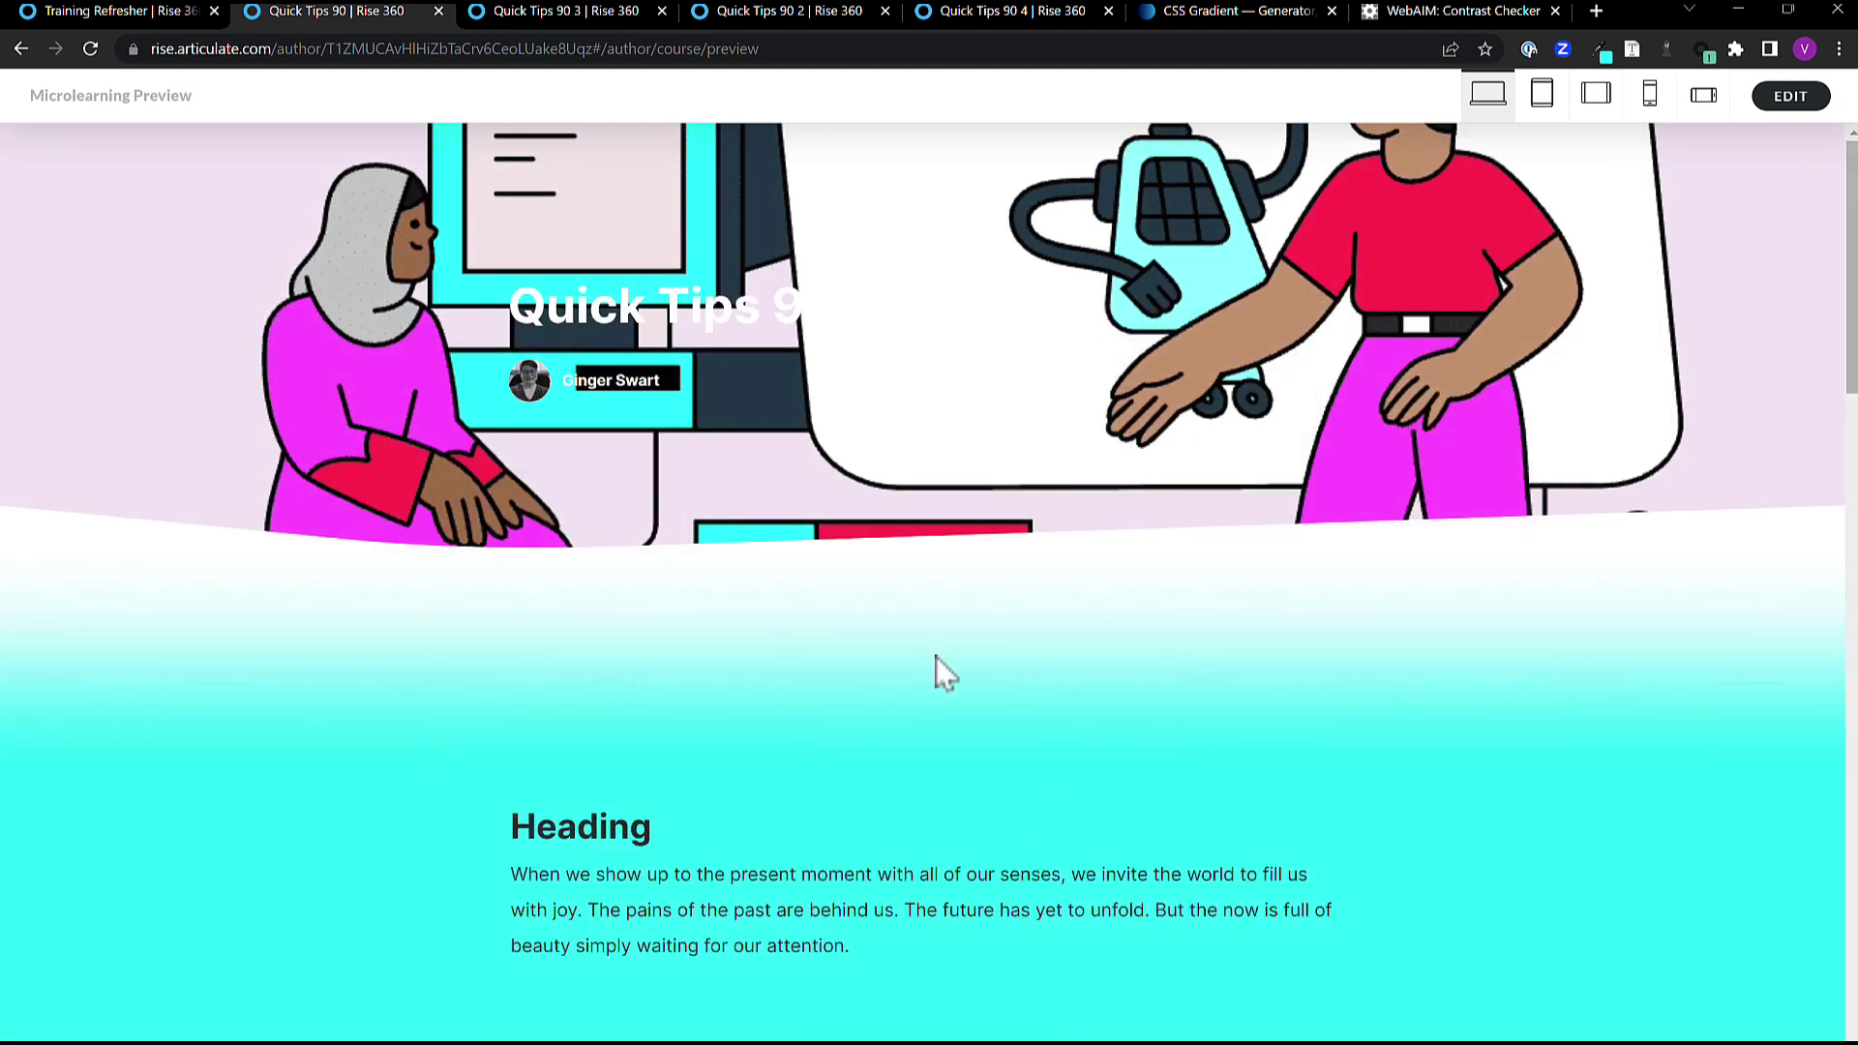
pyautogui.scroll(-5, 934, 805)
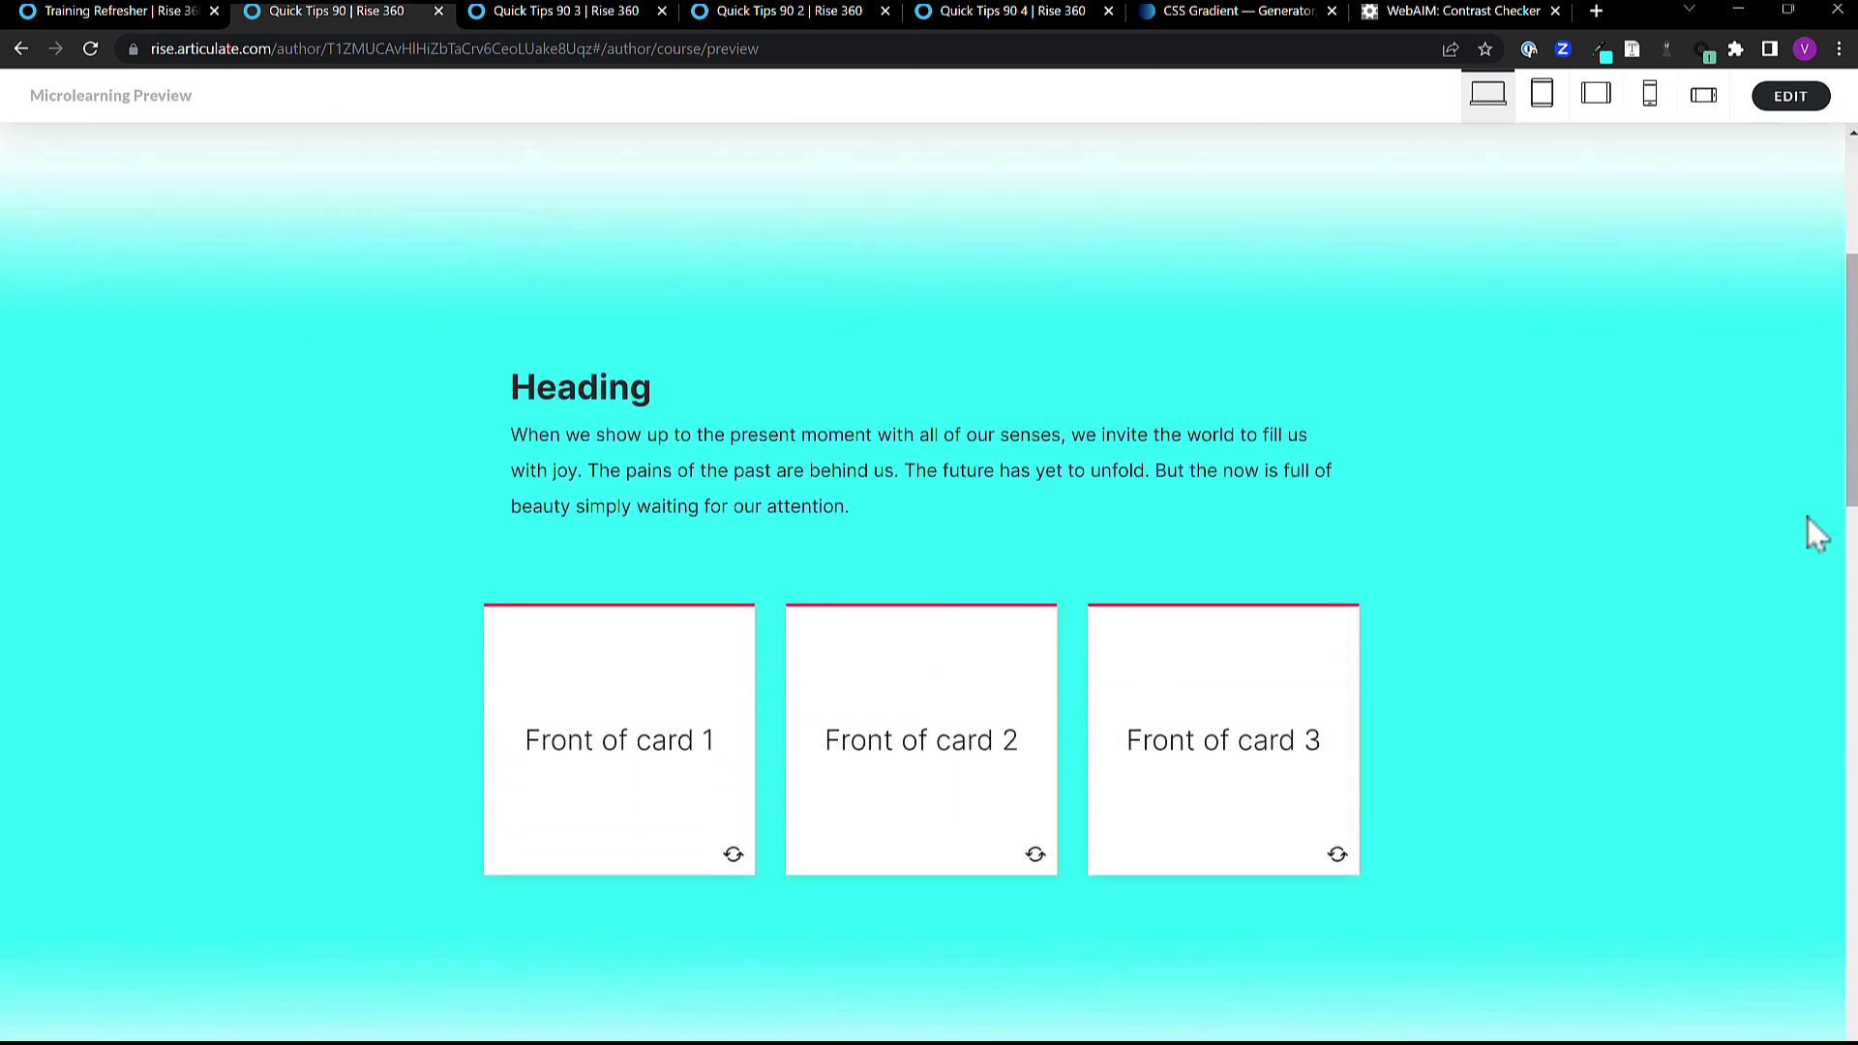
pyautogui.scroll(-5, 1676, 608)
pyautogui.scroll(-1, 1676, 606)
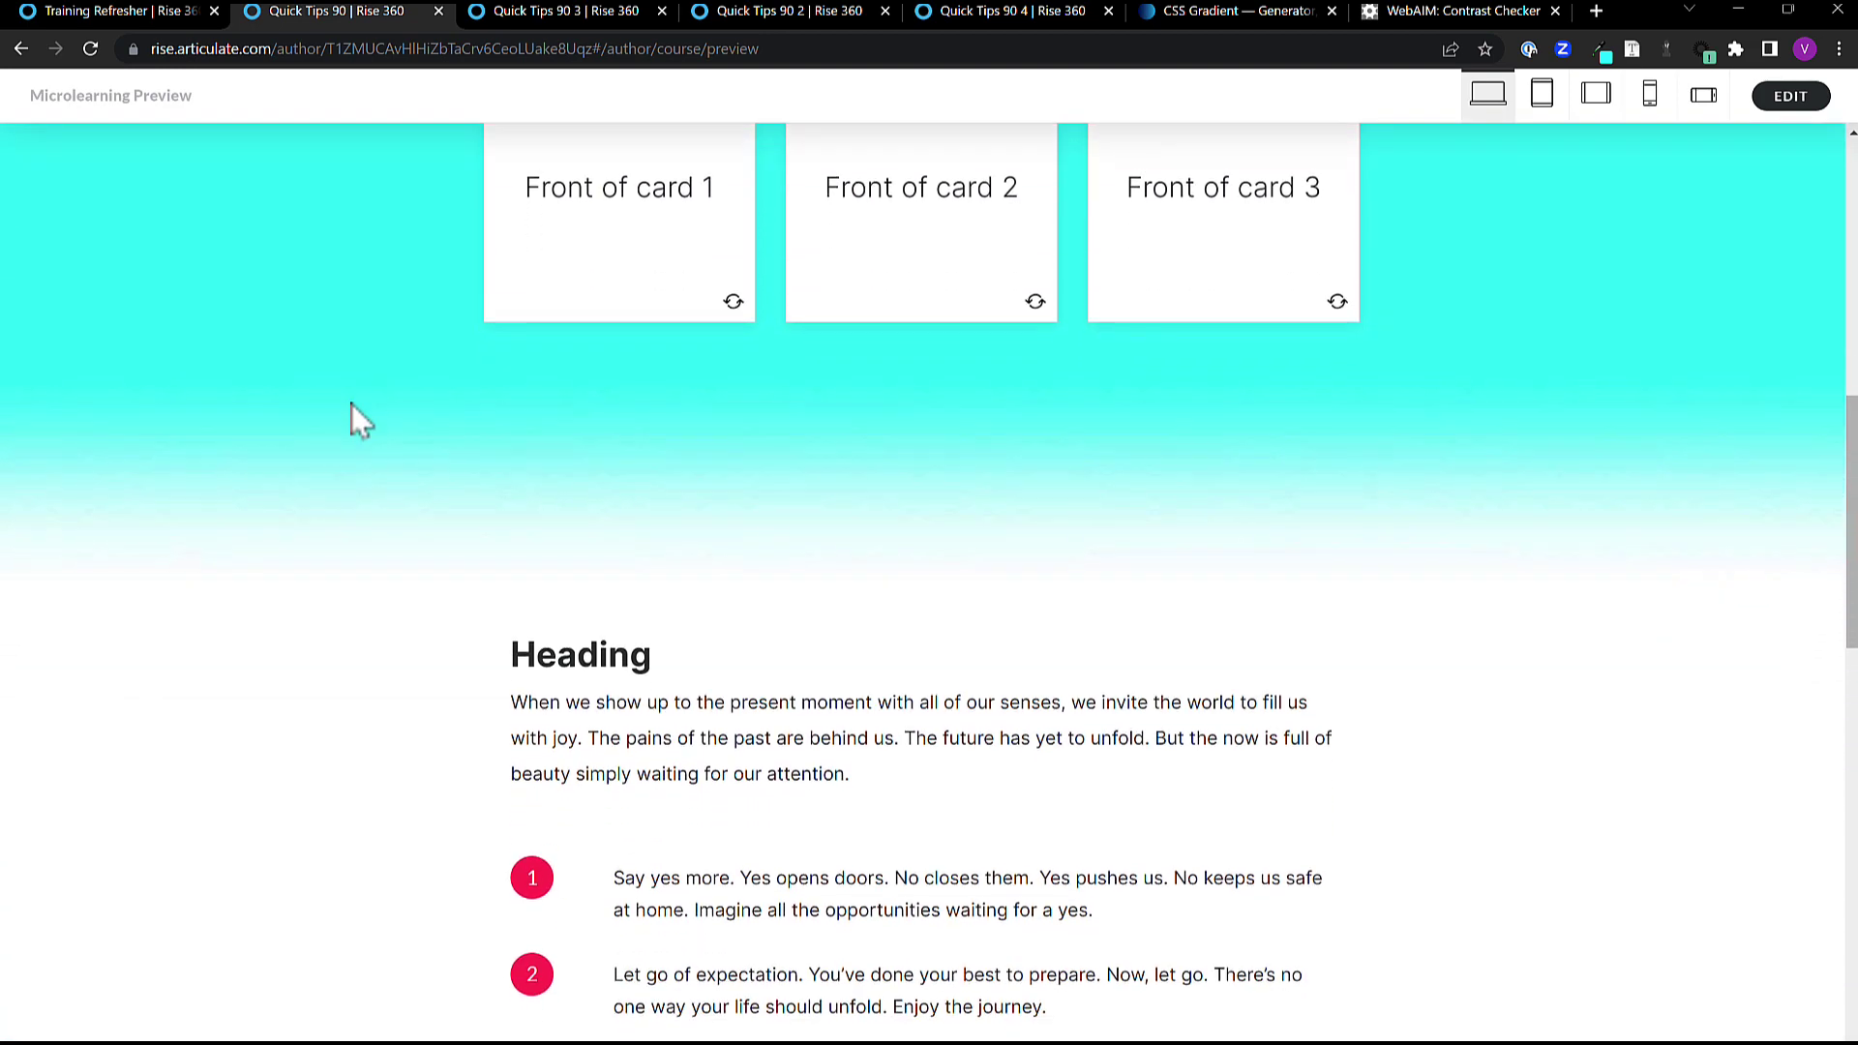
pyautogui.scroll(-1, 973, 559)
pyautogui.scroll(-4, 972, 560)
pyautogui.scroll(2, 921, 307)
pyautogui.scroll(-5, 924, 406)
pyautogui.scroll(-1, 972, 501)
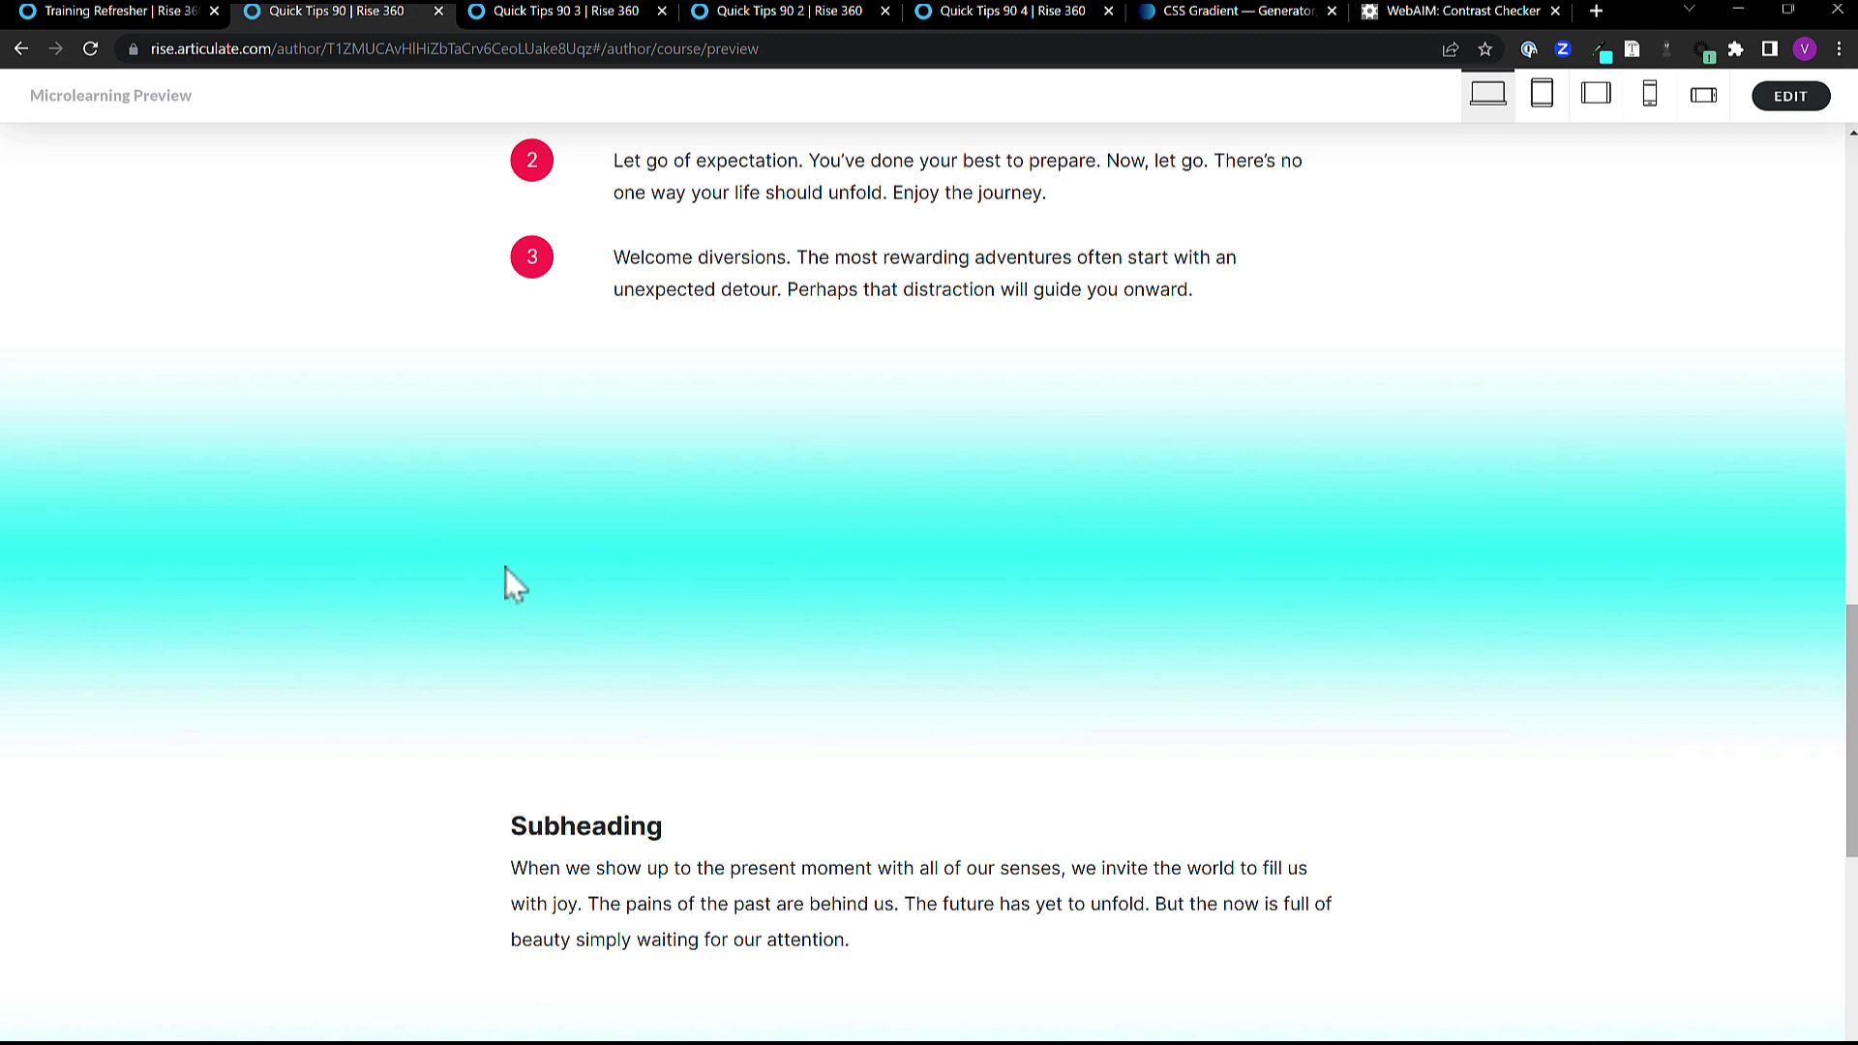
pyautogui.scroll(-4, 1611, 532)
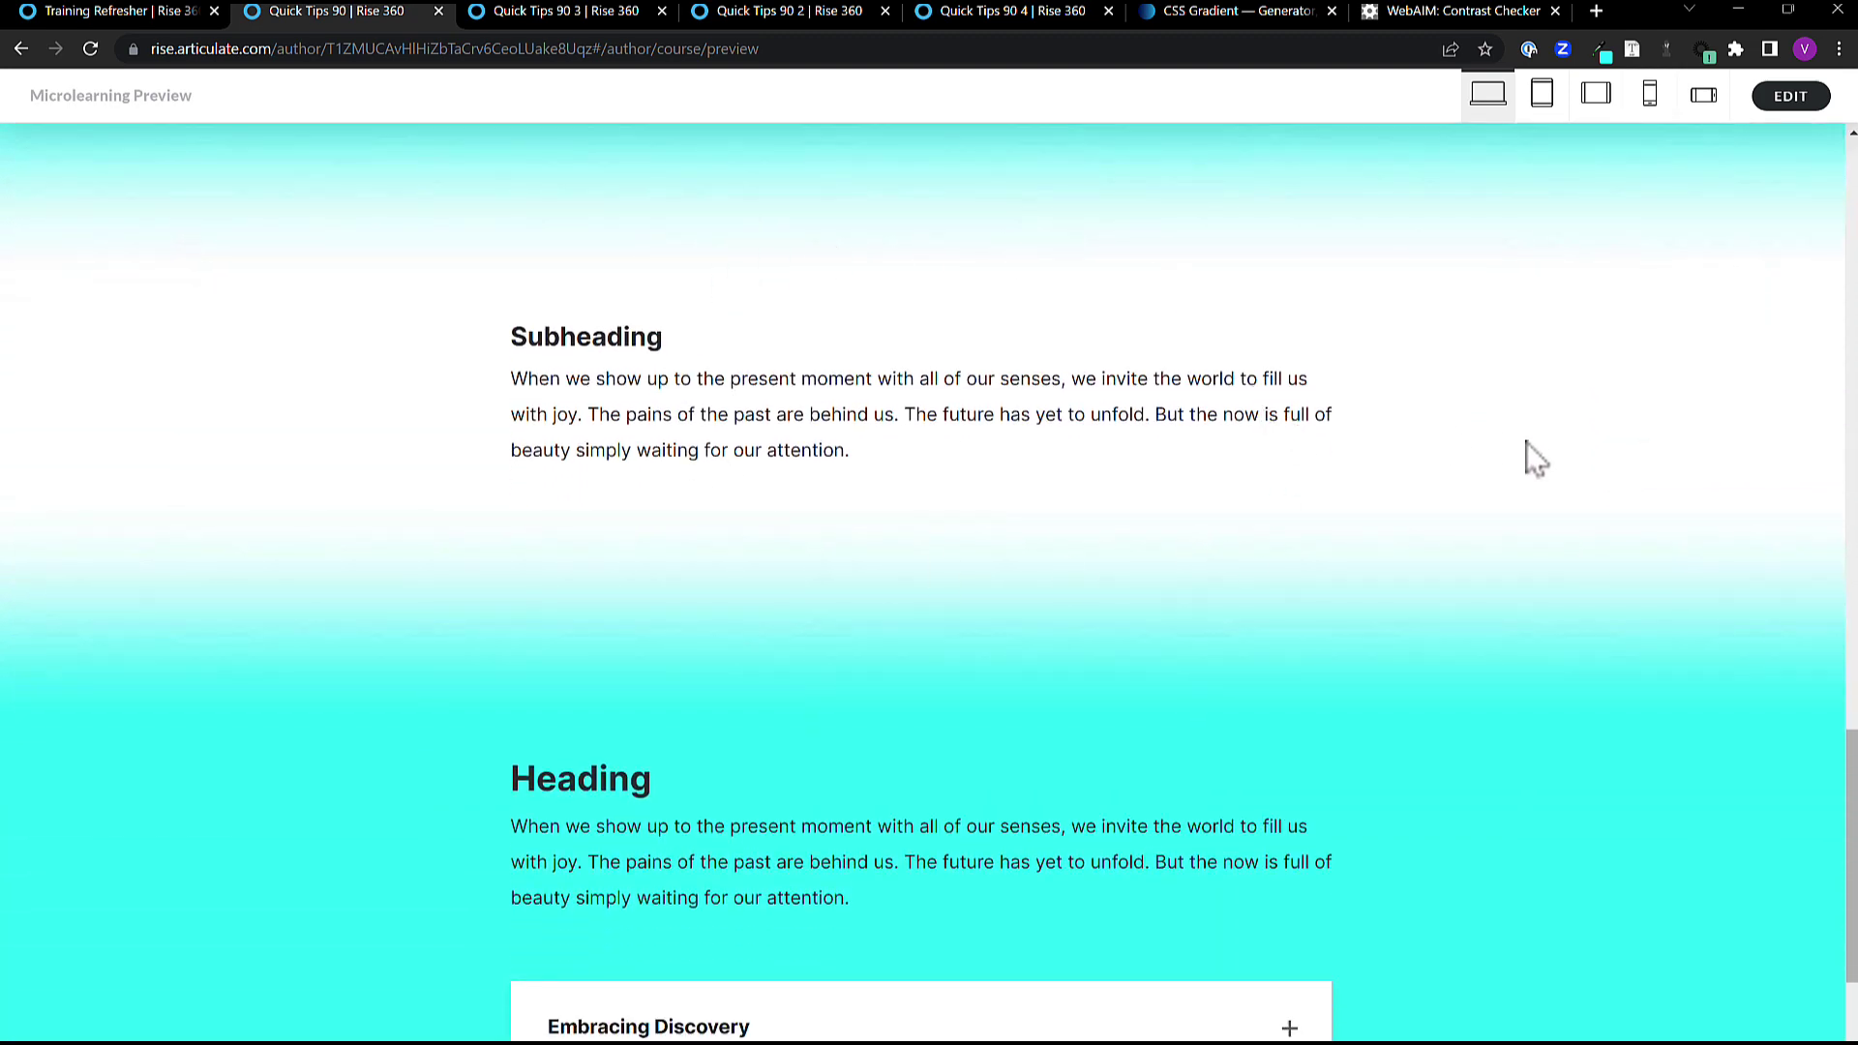
pyautogui.scroll(-1, 1528, 450)
pyautogui.scroll(1, 1527, 443)
pyautogui.scroll(-4, 1527, 443)
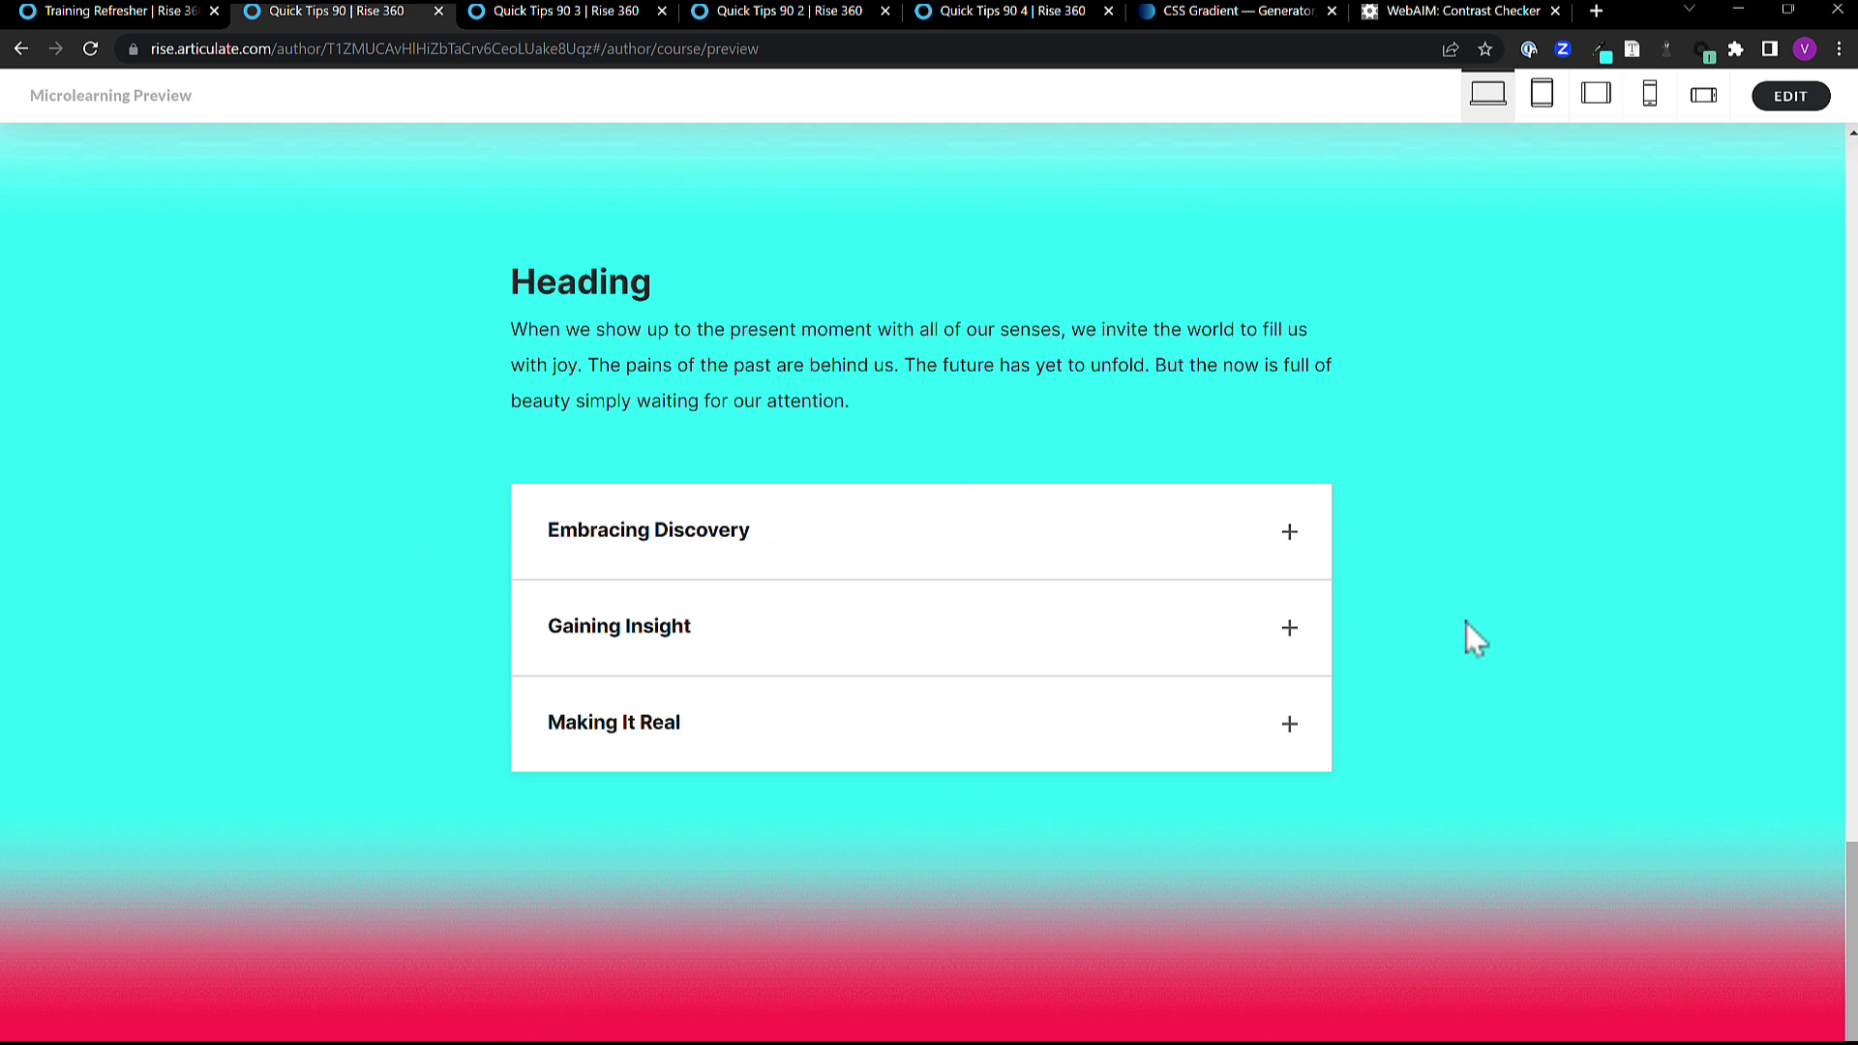
pyautogui.scroll(15, 1466, 623)
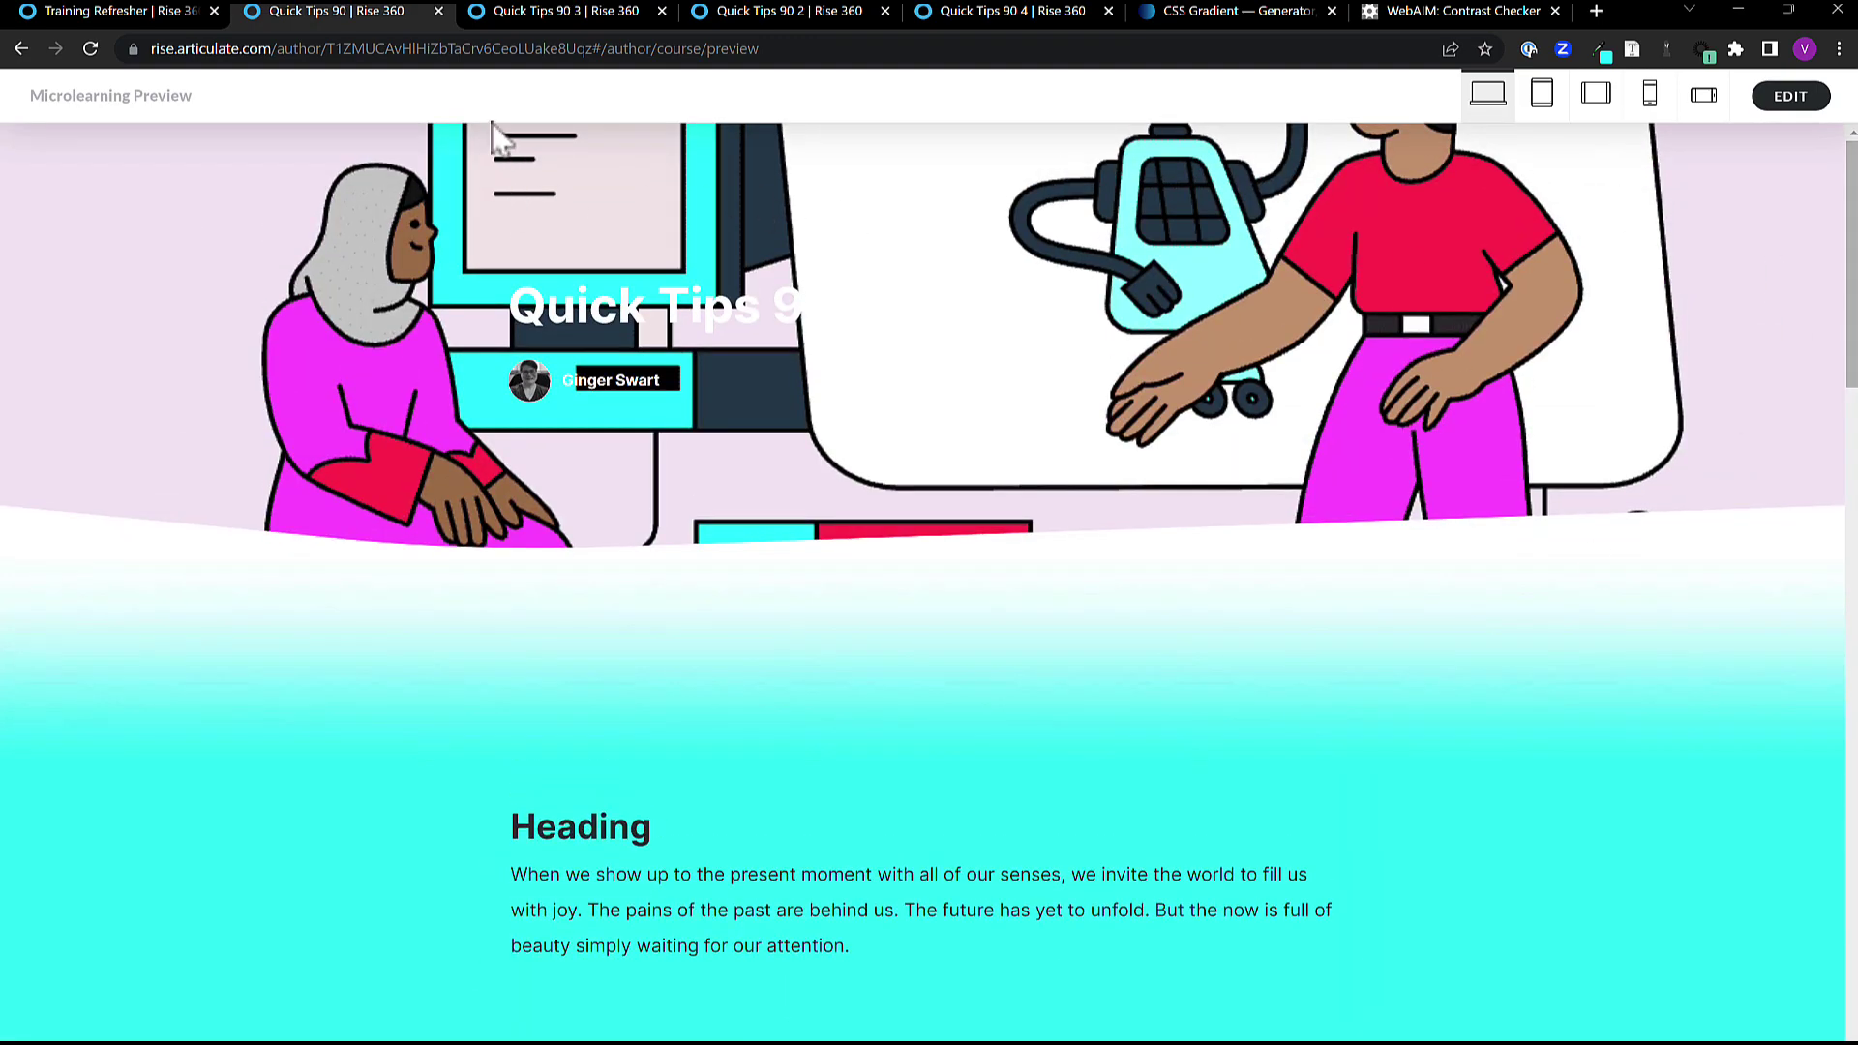
pyautogui.click(570, 21)
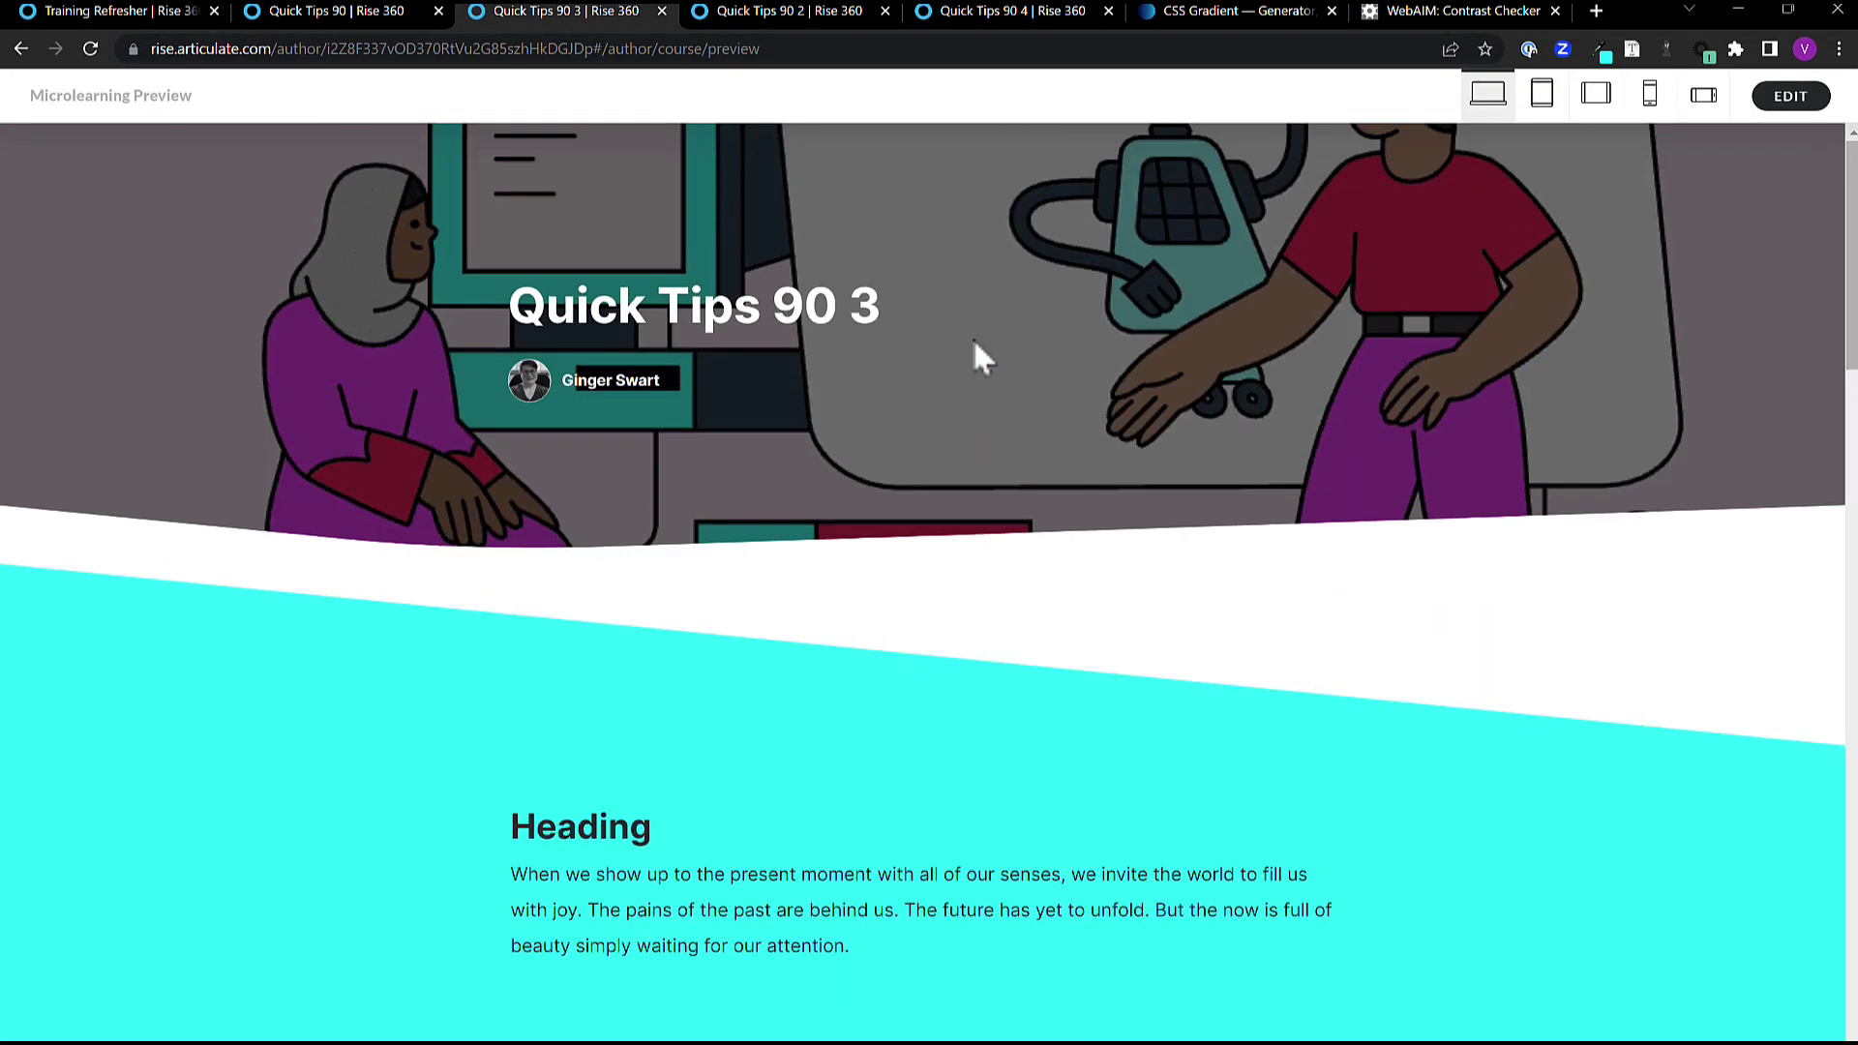